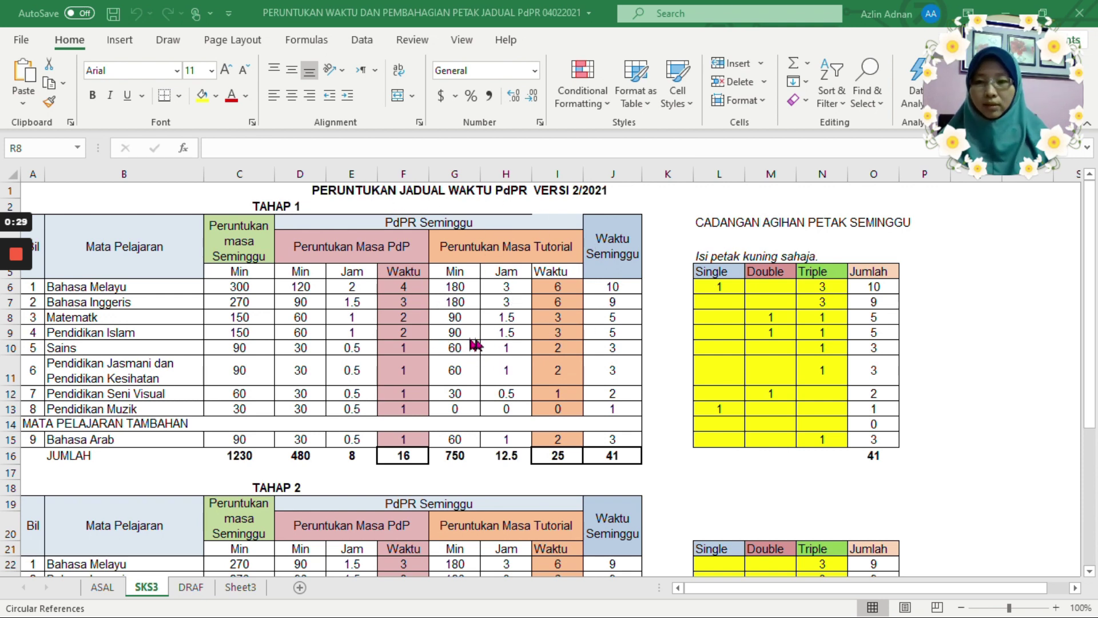
Step: Compare the Tahap 1 time allocations on the ASAL and SKS3 sheets, checking Bahasa Melayu's weekly minutes and Waktu Seminggu
{"action": "left_click", "coordinate": [111, 593]}
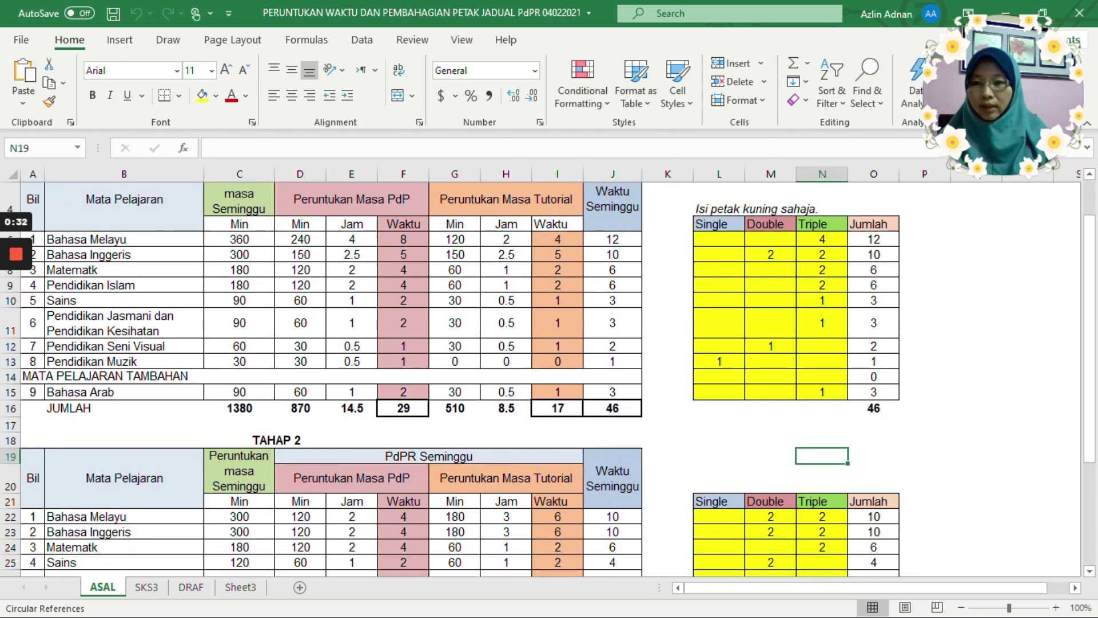
{"action": "scroll", "coordinate": [321, 378], "scroll_direction": "up", "scroll_amount": 1}
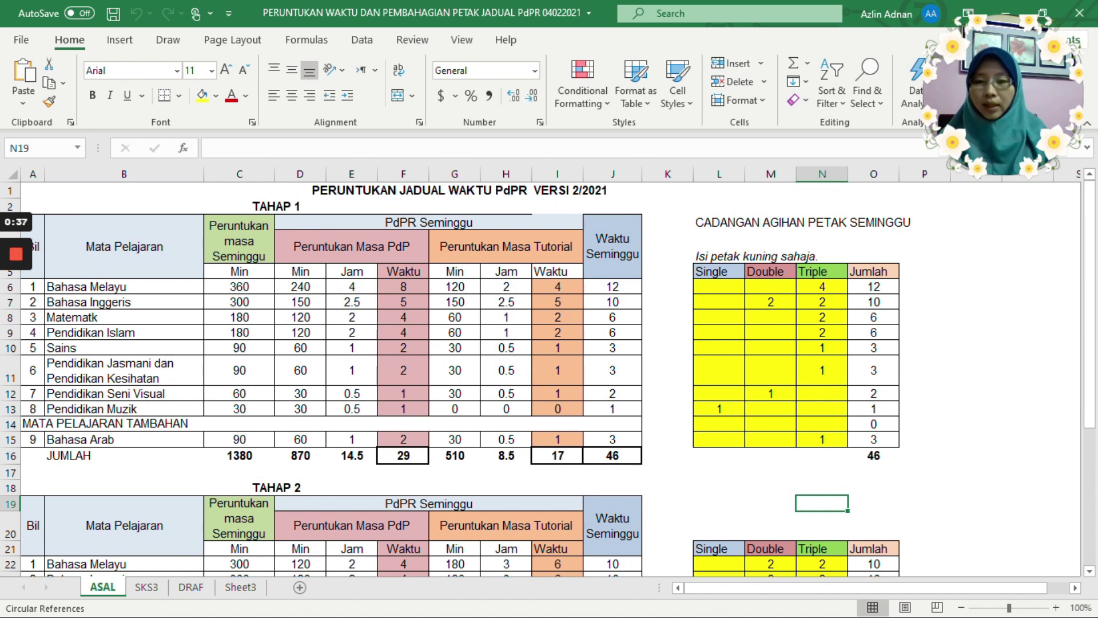
{"action": "left_click", "coordinate": [147, 587]}
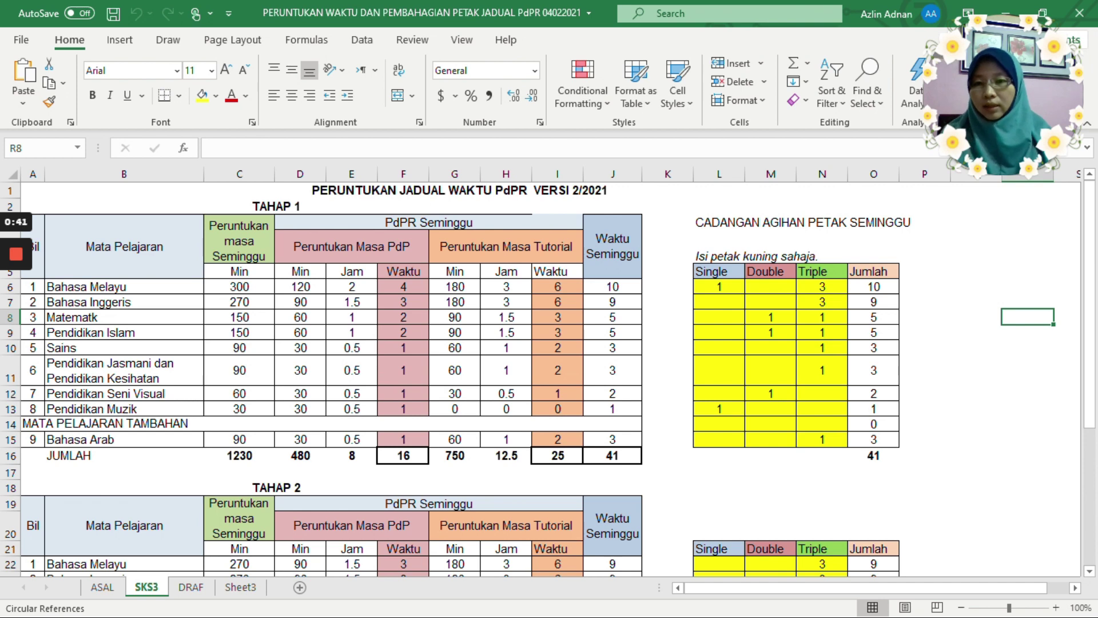
{"action": "left_click", "coordinate": [239, 287]}
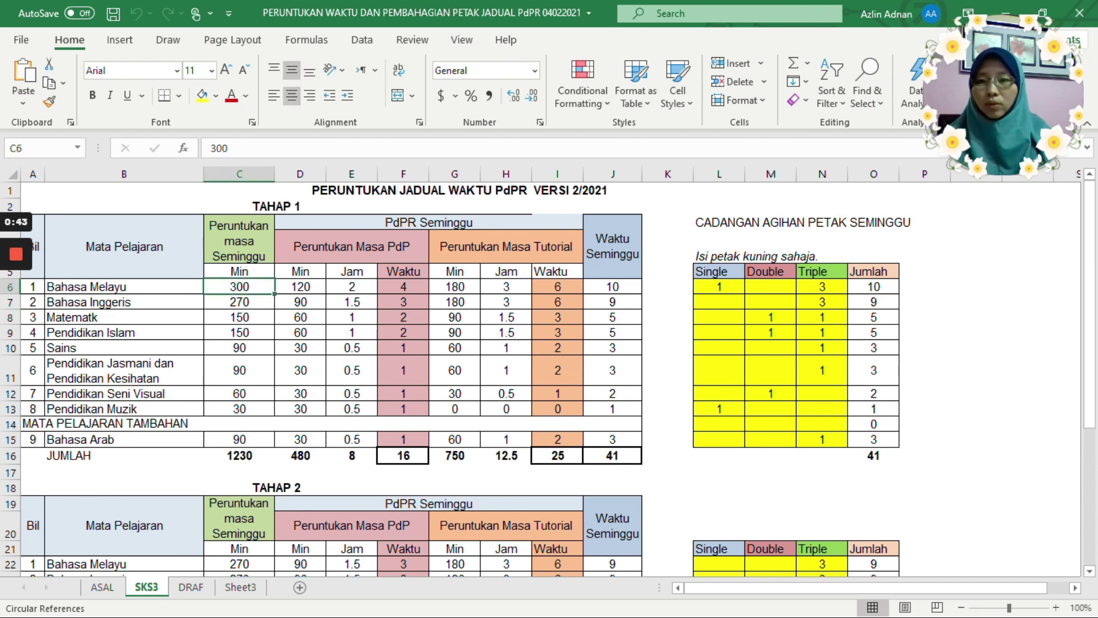
{"action": "left_click", "coordinate": [612, 286]}
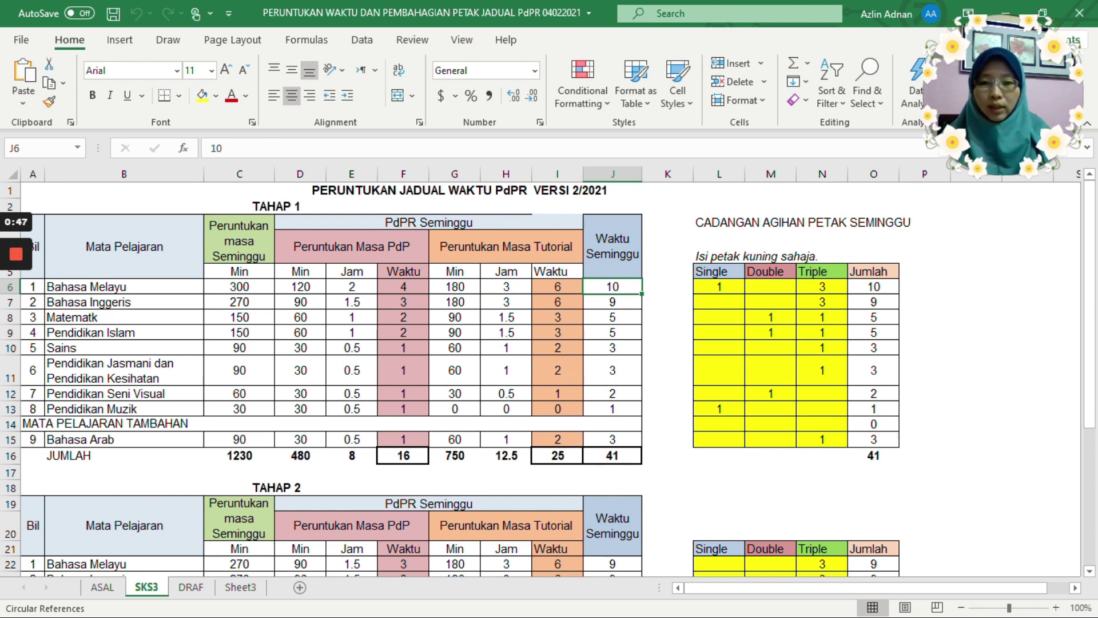
{"action": "left_click", "coordinate": [109, 589]}
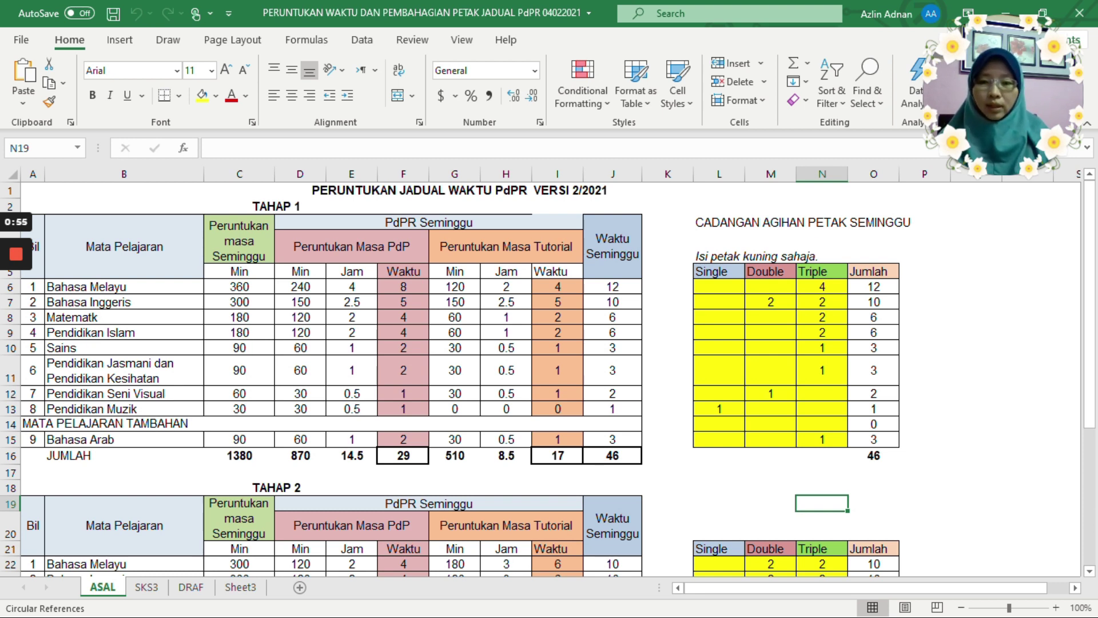
{"action": "left_click", "coordinate": [147, 586]}
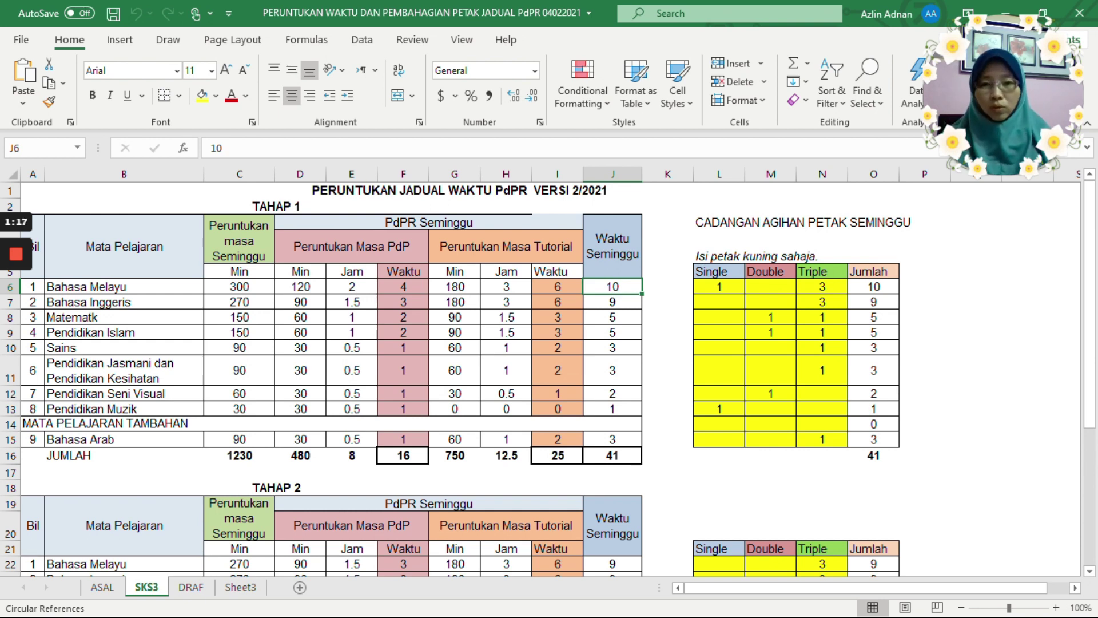
Step: Examine Bahasa Melayu's PdP minutes, tutorial minutes and weekly periods in SKS3's Tahap 1 table, and review the Tahap 2 table
{"action": "scroll", "coordinate": [549, 378], "scroll_direction": "down", "scroll_amount": 1}
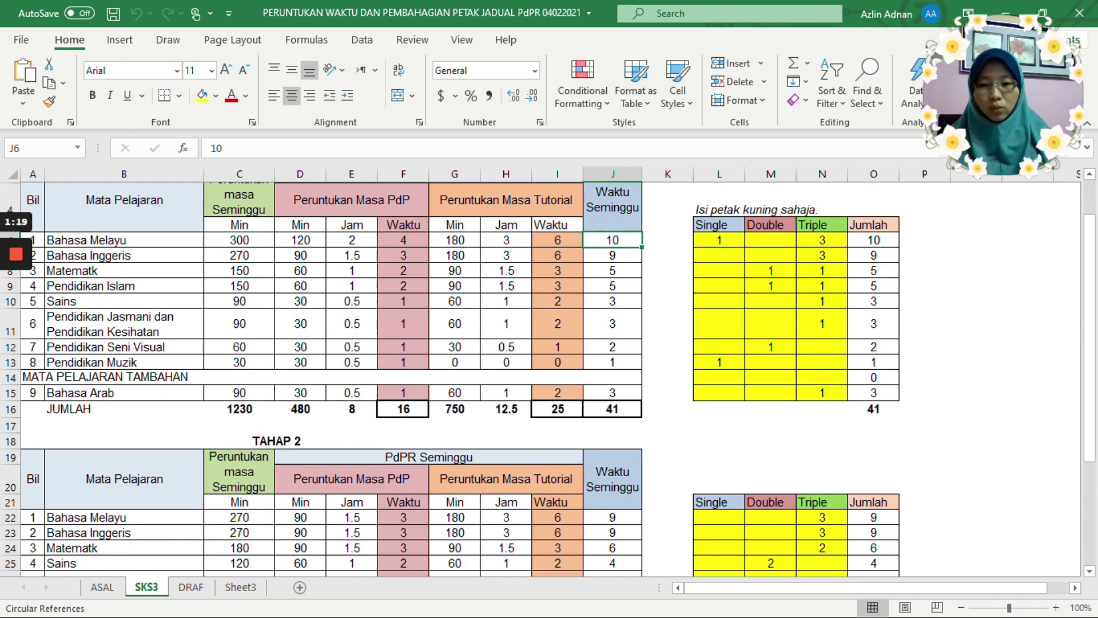
{"action": "scroll", "coordinate": [549, 377], "scroll_direction": "up", "scroll_amount": 1}
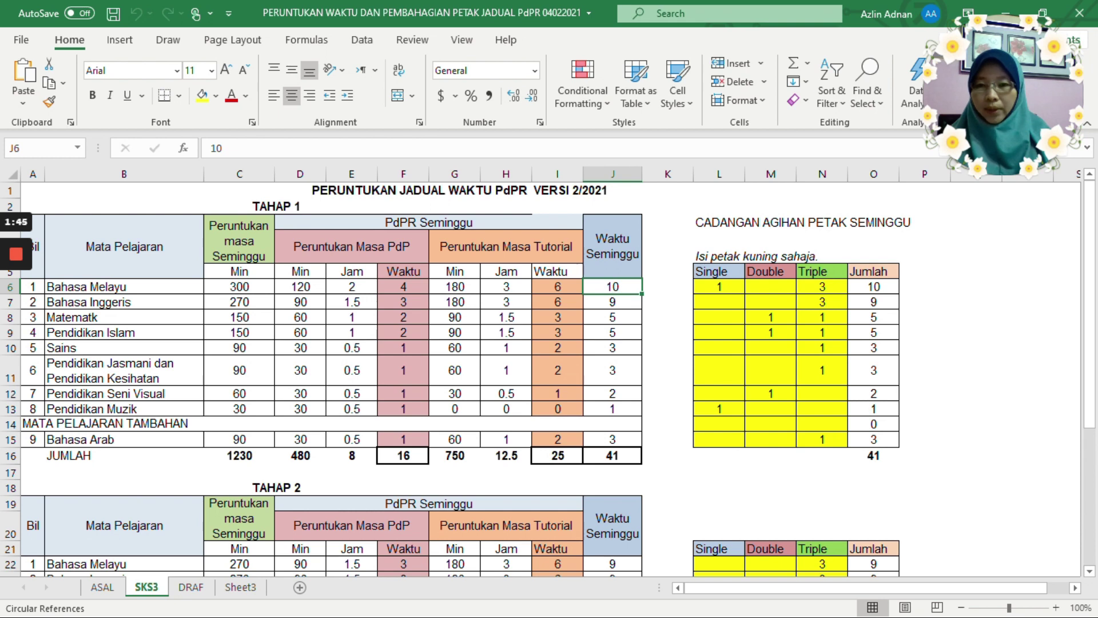
{"action": "left_click", "coordinate": [301, 286]}
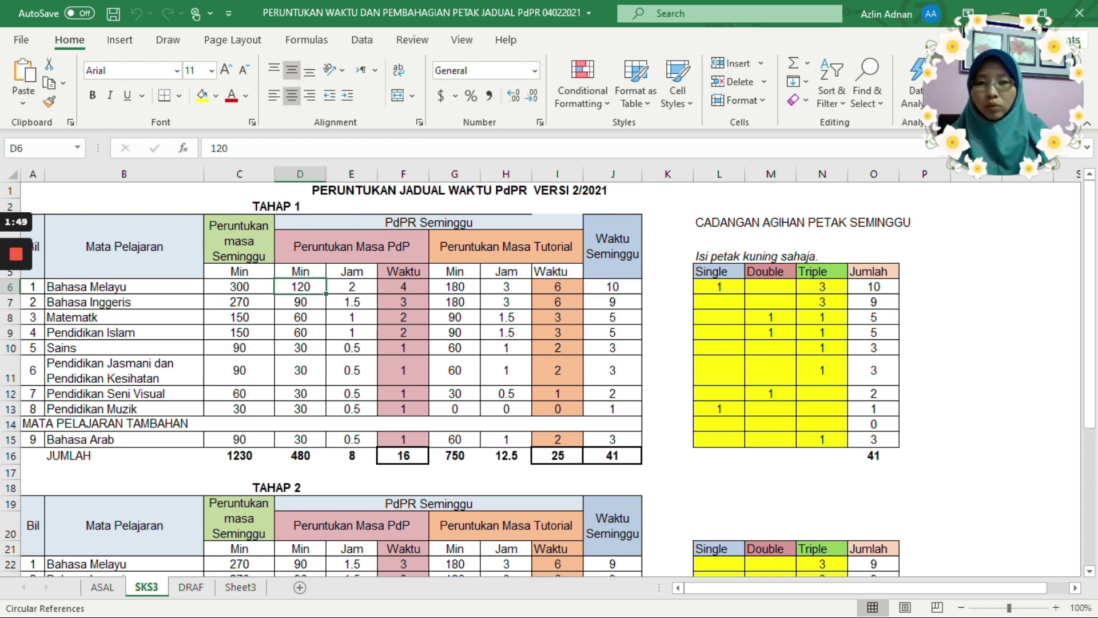
{"action": "left_click", "coordinate": [454, 287]}
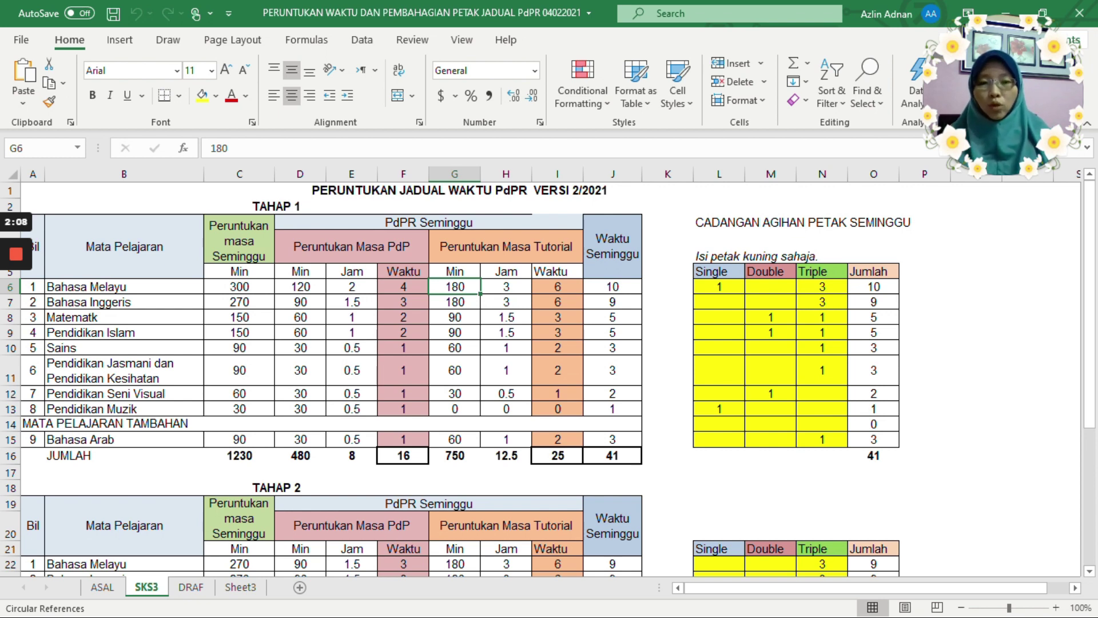
{"action": "left_click", "coordinate": [612, 287]}
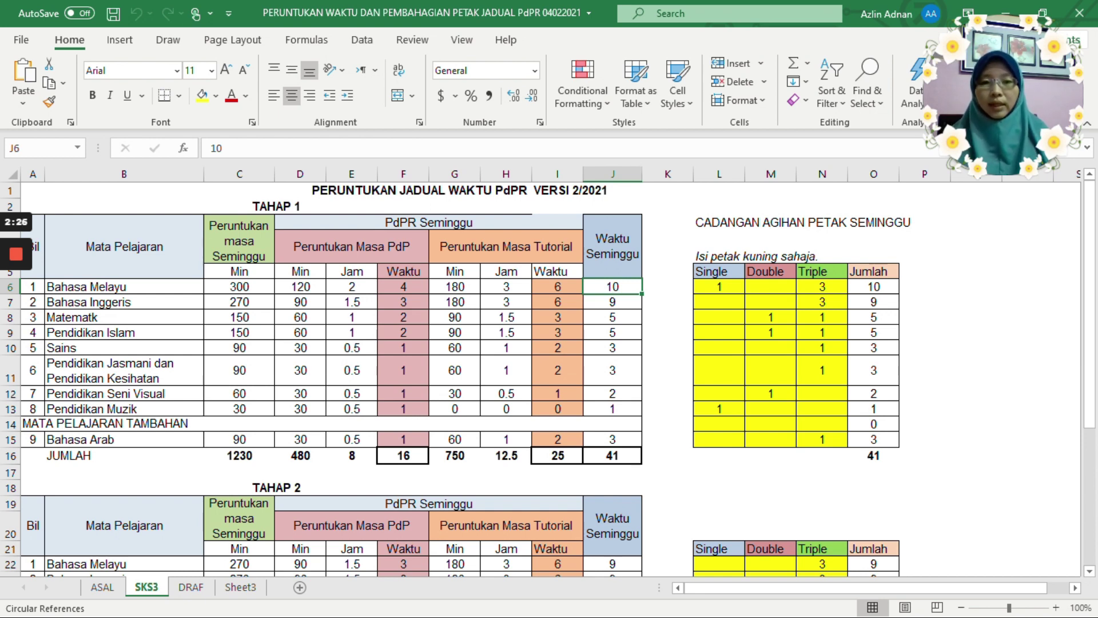
{"action": "scroll", "coordinate": [549, 378], "scroll_direction": "down", "scroll_amount": 4}
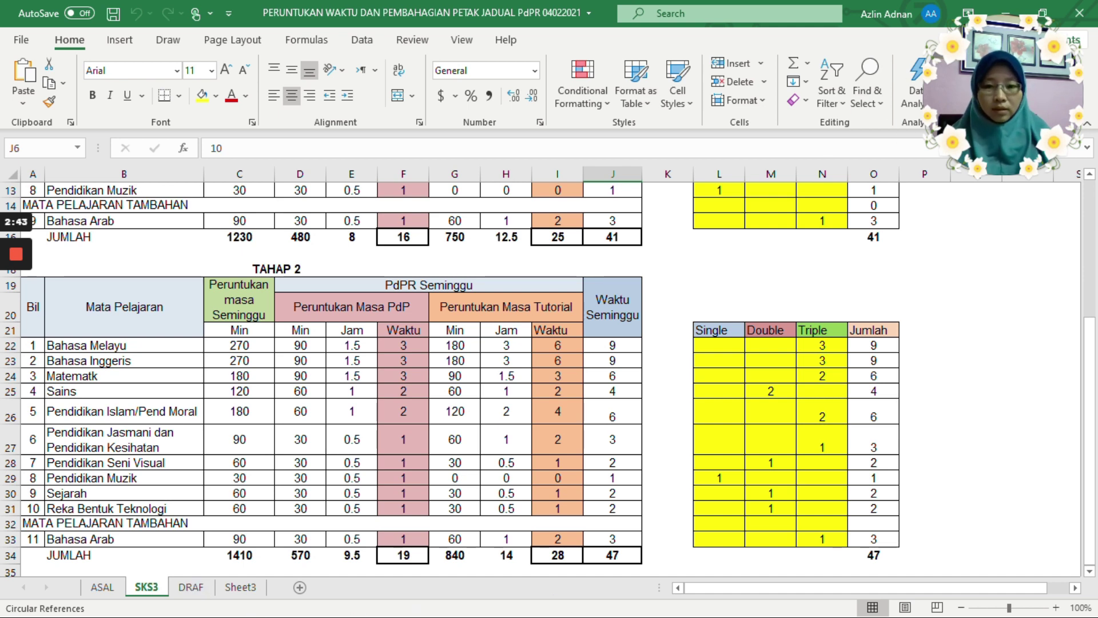
Step: Switch to aSc Timetables, view the next class's timetable in the print preview, and return to the main timetable
{"action": "left_click", "coordinate": [1044, 12]}
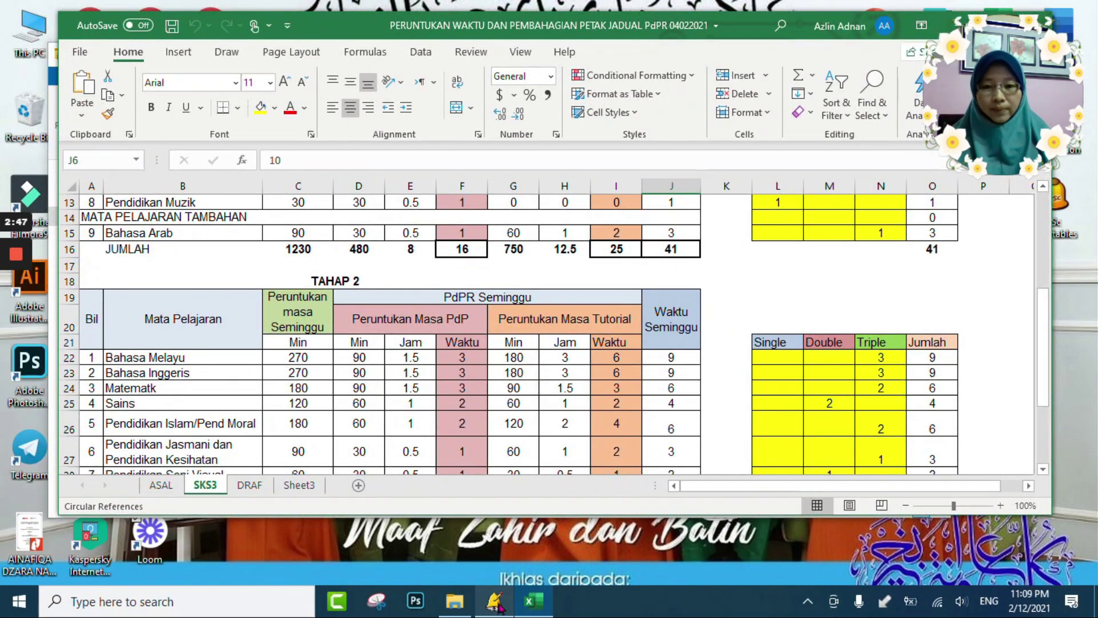
{"action": "left_click", "coordinate": [495, 601]}
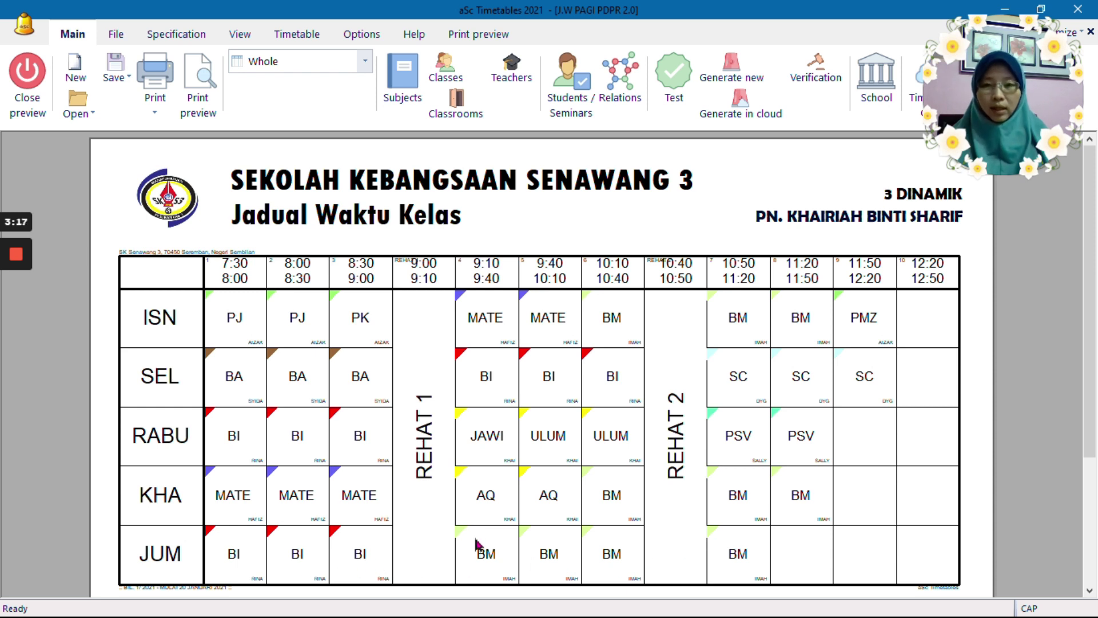
{"action": "left_click", "coordinate": [186, 100]}
{"action": "left_click", "coordinate": [71, 103]}
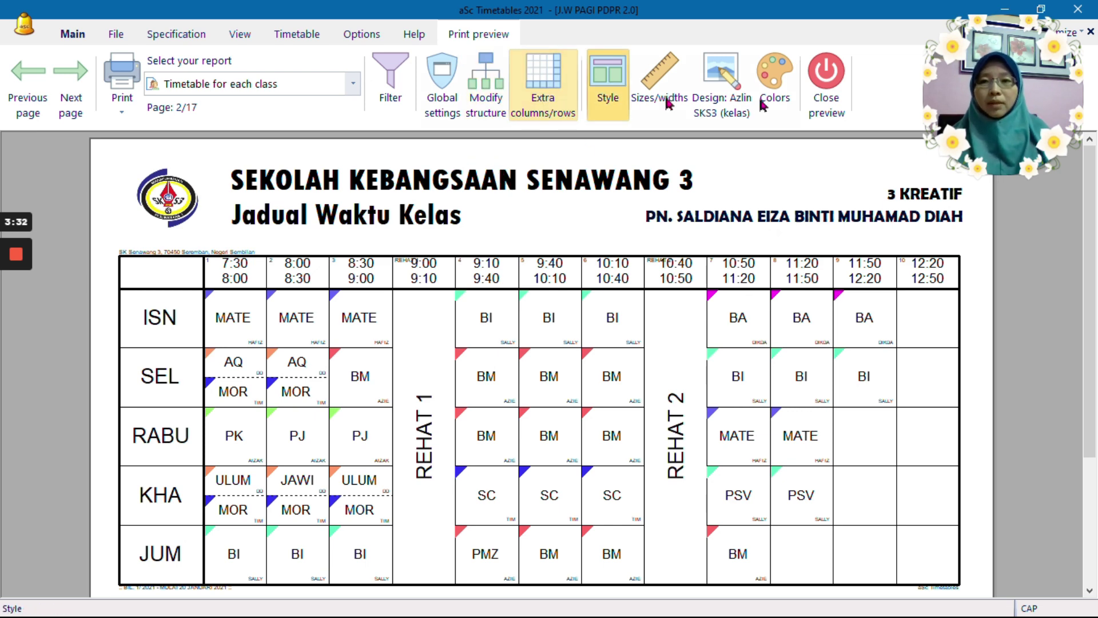
{"action": "left_click", "coordinate": [826, 80]}
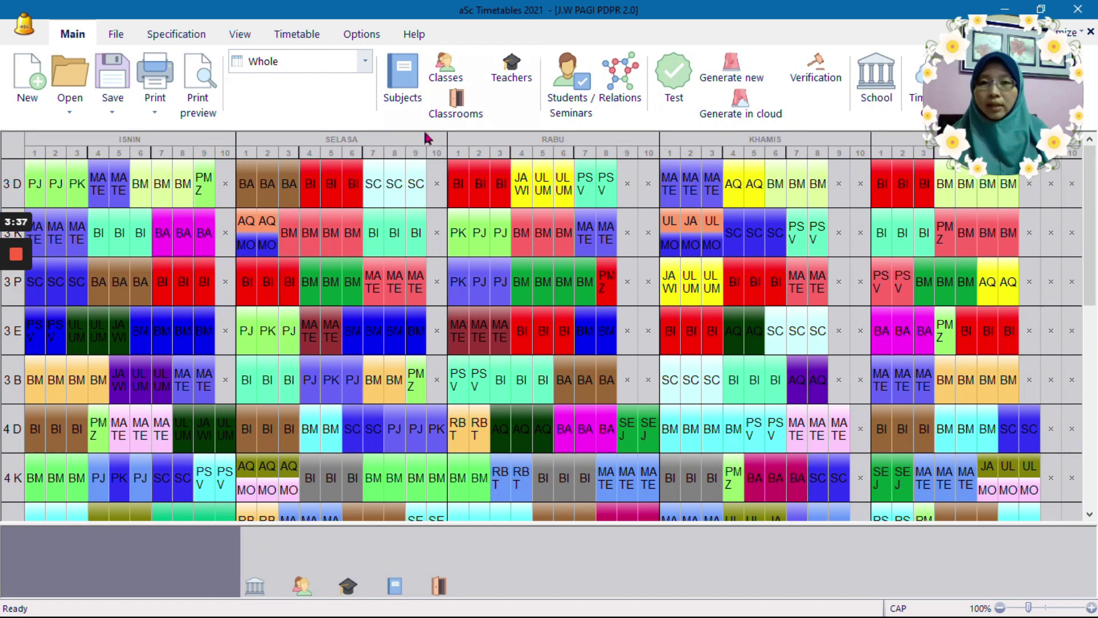
Step: Open the subject list and review the Bahasa Melayu lesson counts and lengths for all Year 3 to 6 classes
{"action": "left_click", "coordinate": [404, 98]}
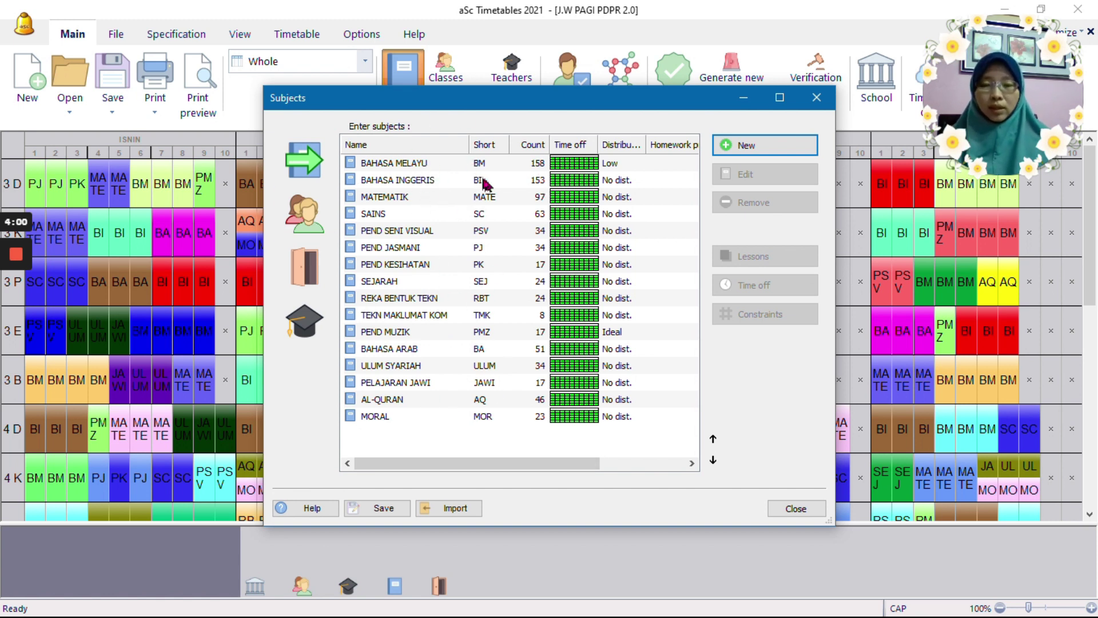
{"action": "left_click", "coordinate": [455, 166]}
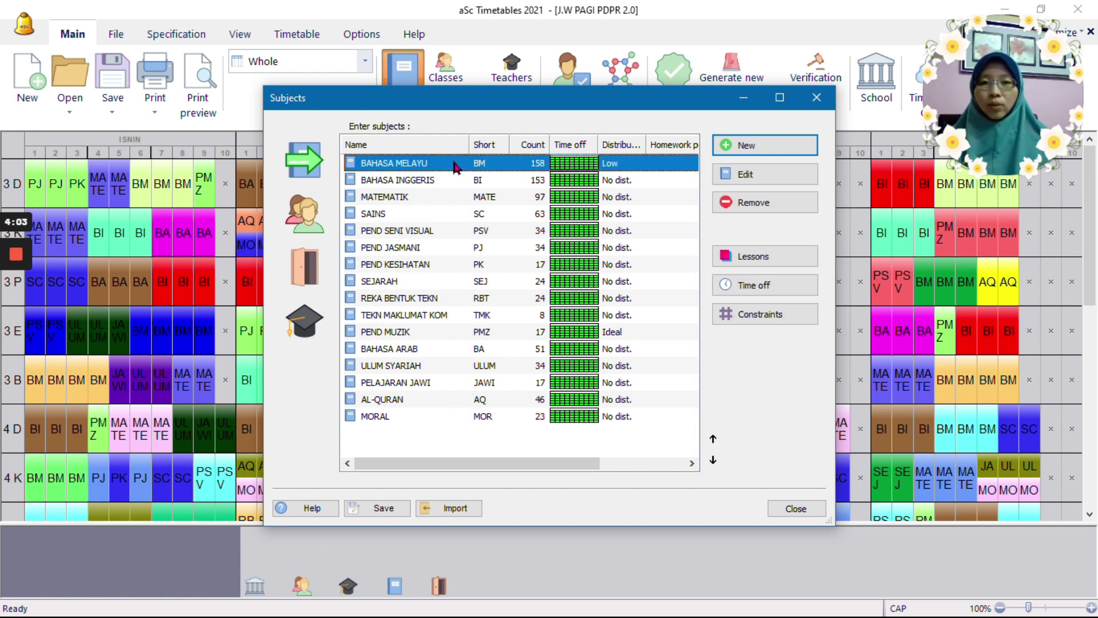
{"action": "double_click", "coordinate": [456, 164]}
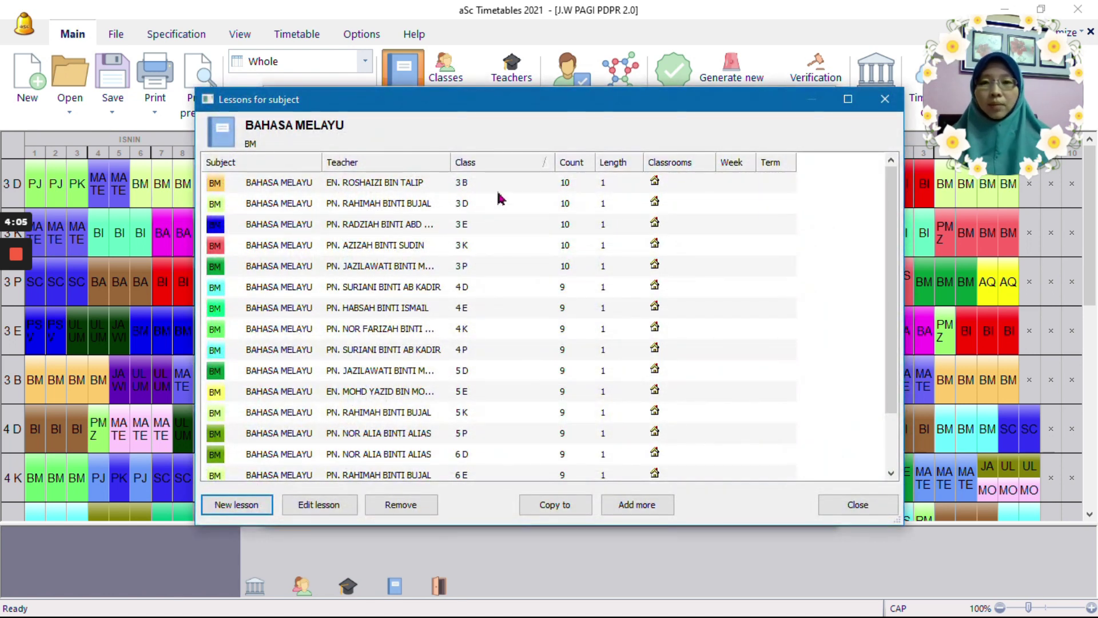
{"action": "left_click", "coordinate": [480, 189]}
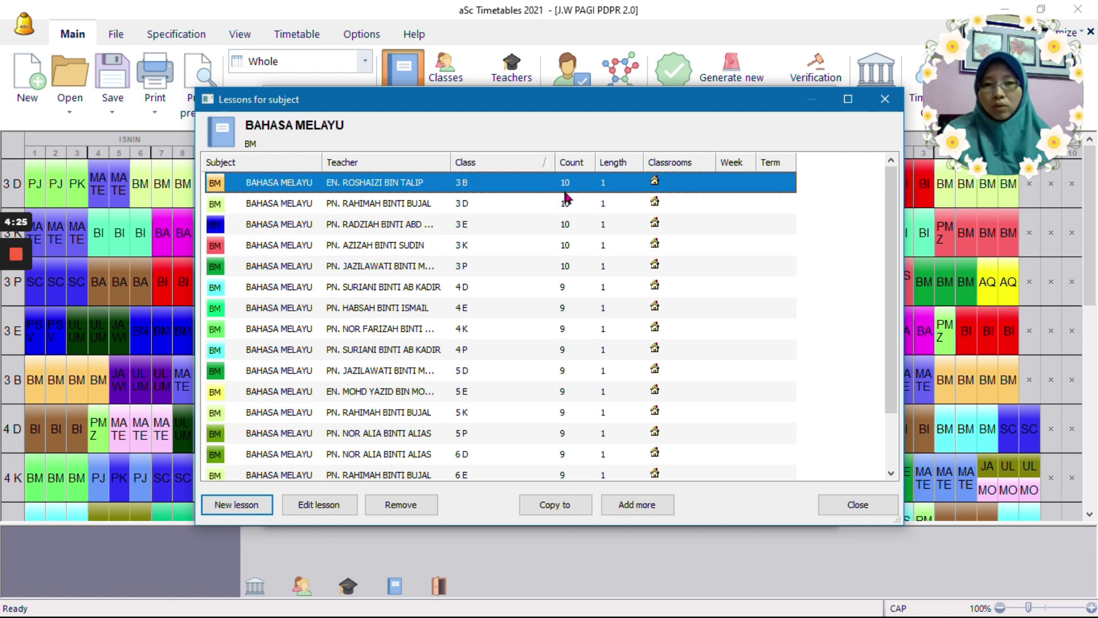
{"action": "left_click", "coordinate": [562, 291]}
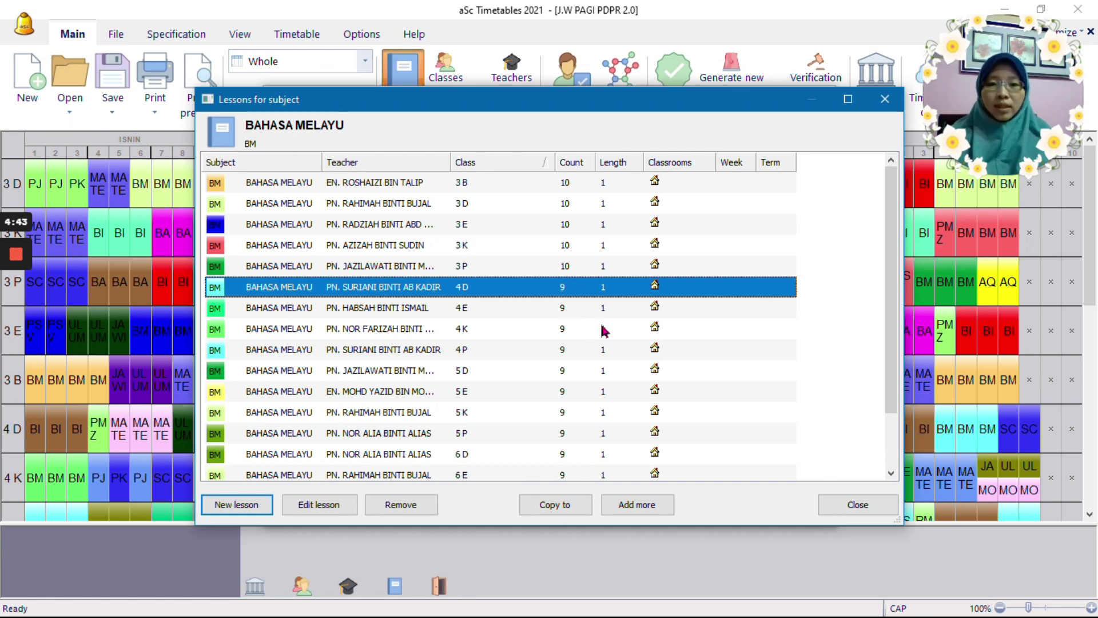
{"action": "scroll", "coordinate": [578, 352], "scroll_direction": "down", "scroll_amount": 1}
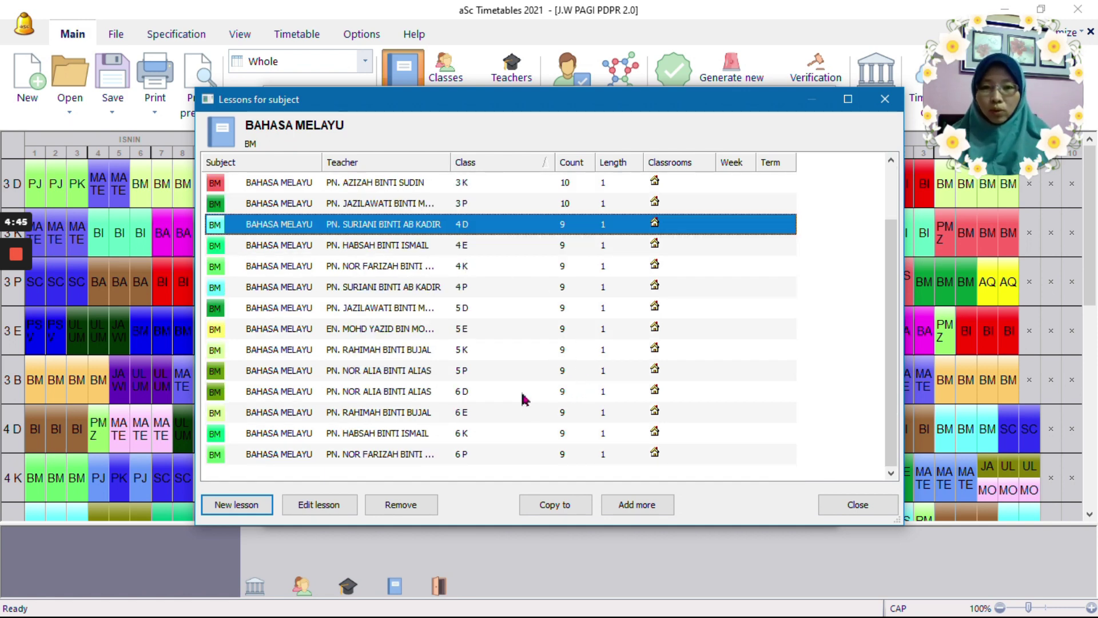
{"action": "scroll", "coordinate": [518, 384], "scroll_direction": "up", "scroll_amount": 1}
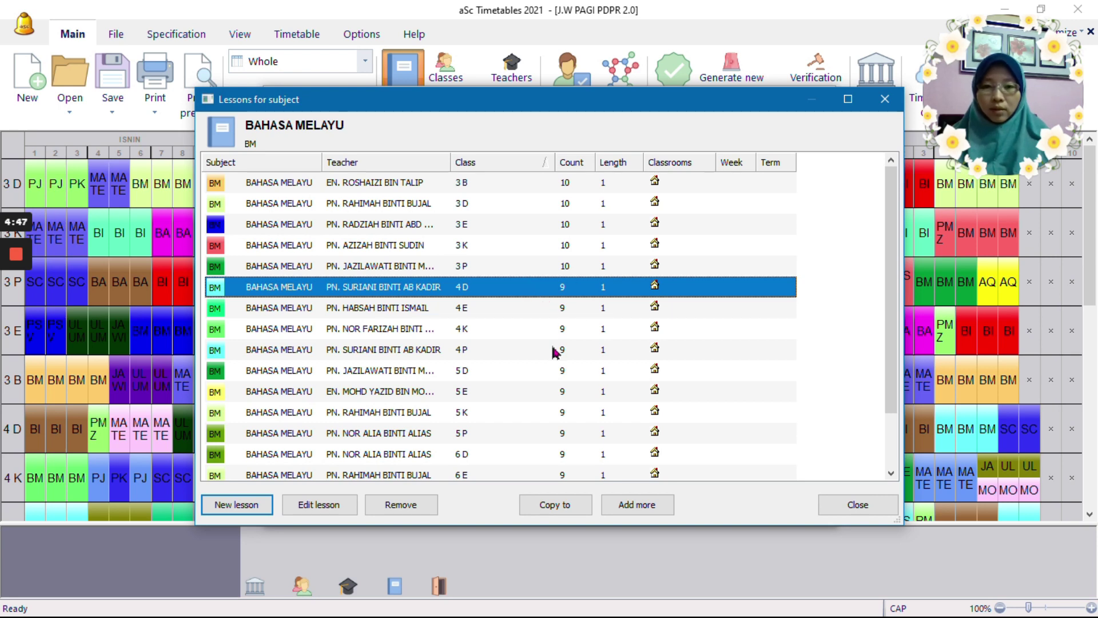
{"action": "scroll", "coordinate": [452, 348], "scroll_direction": "down", "scroll_amount": 1}
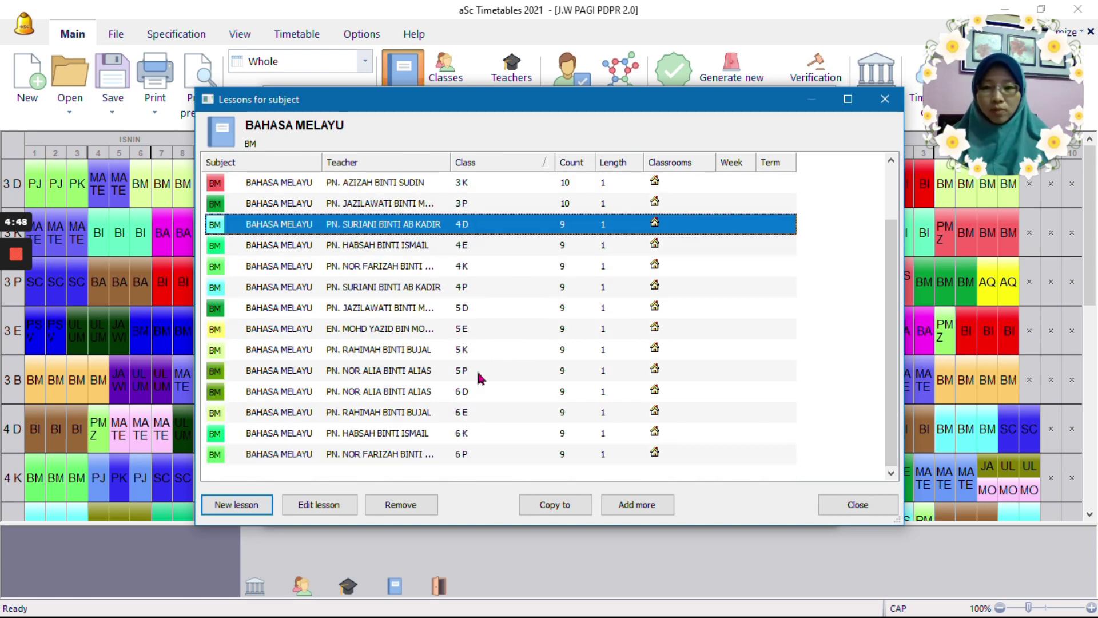
{"action": "scroll", "coordinate": [489, 313], "scroll_direction": "up", "scroll_amount": 1}
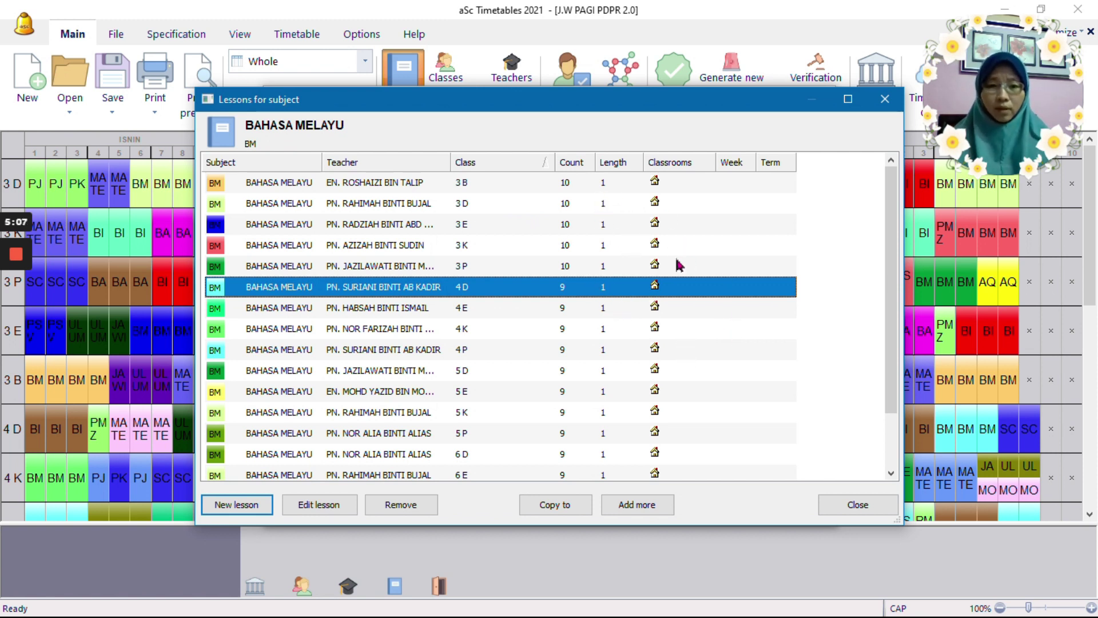
{"action": "left_click", "coordinate": [835, 509]}
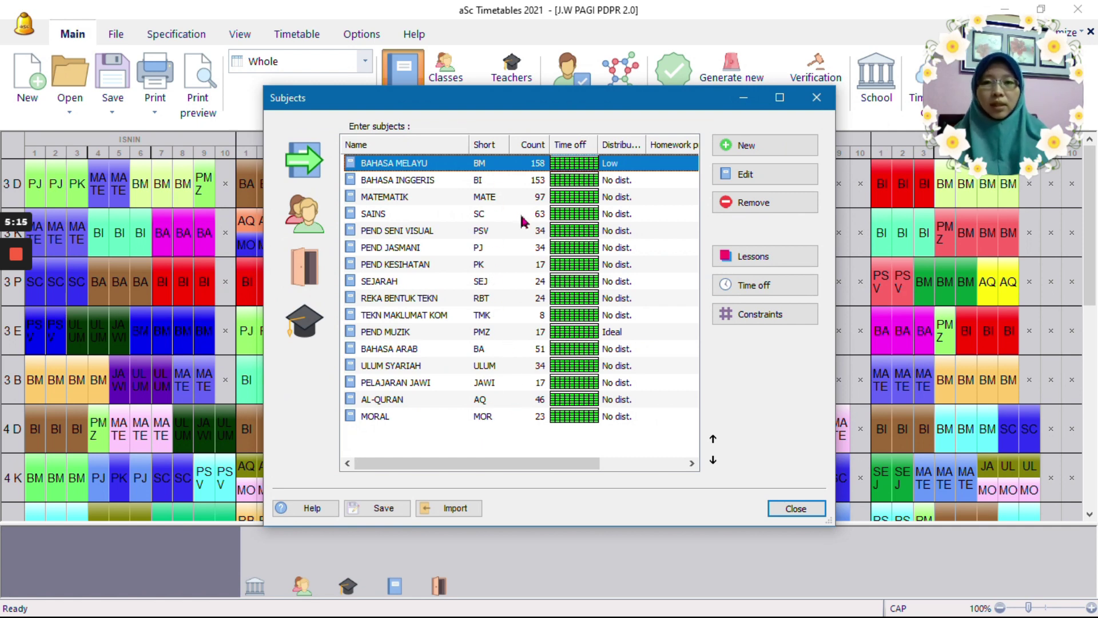
Step: Review the lesson counts per class for Bahasa Inggeris, Matematik, Sains and Pend Seni Visual
{"action": "double_click", "coordinate": [550, 180]}
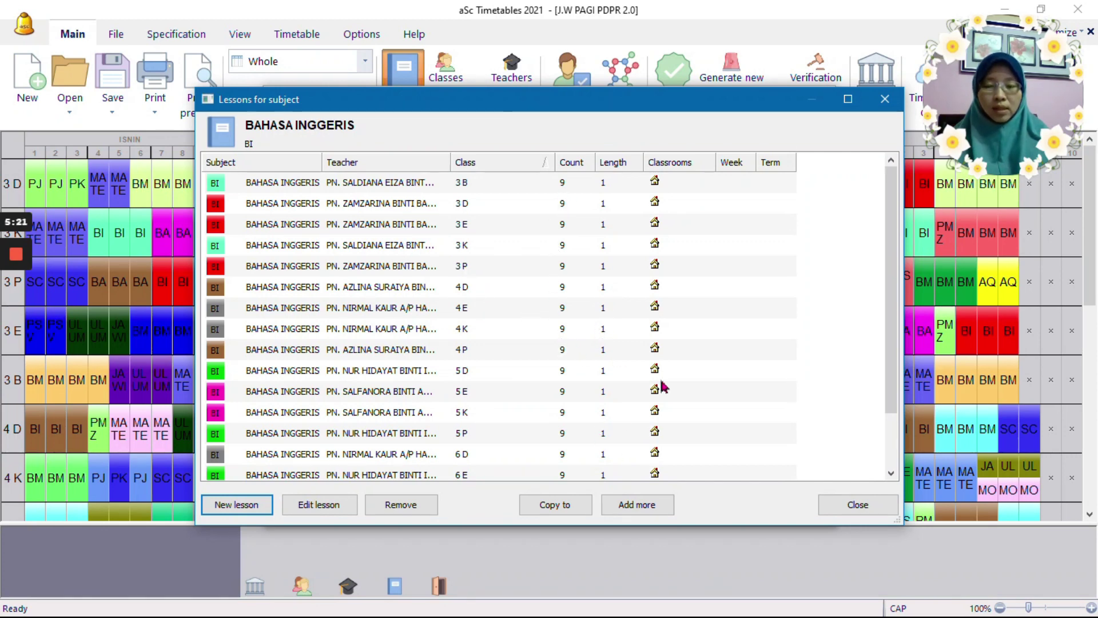
{"action": "left_click", "coordinate": [858, 504]}
{"action": "double_click", "coordinate": [519, 201]}
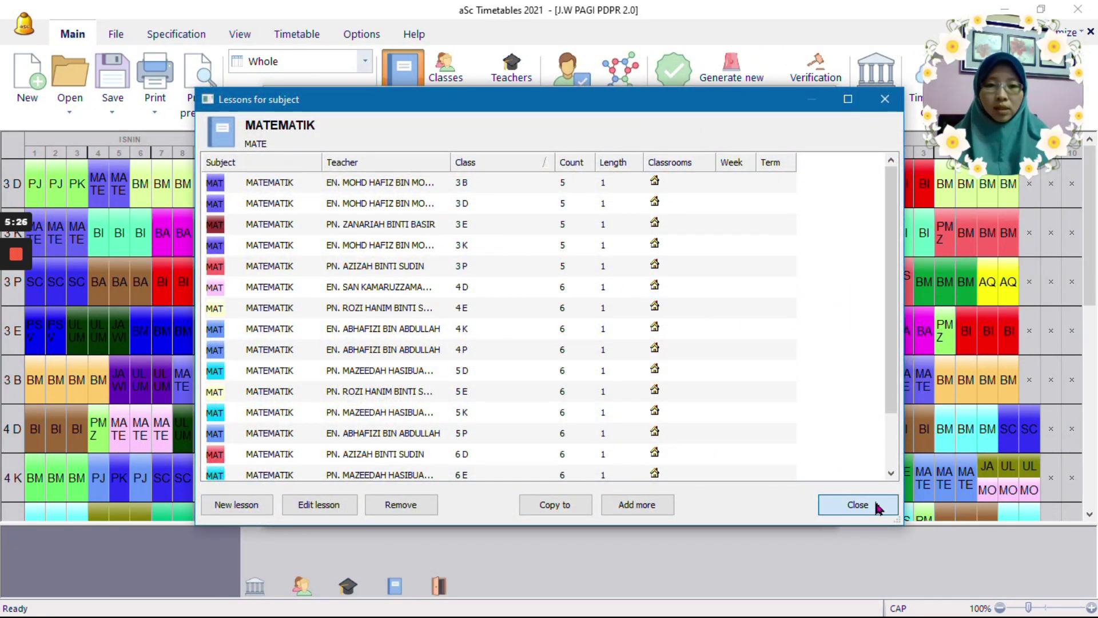
{"action": "left_click", "coordinate": [857, 504]}
{"action": "left_click", "coordinate": [547, 218]}
{"action": "double_click", "coordinate": [547, 218]}
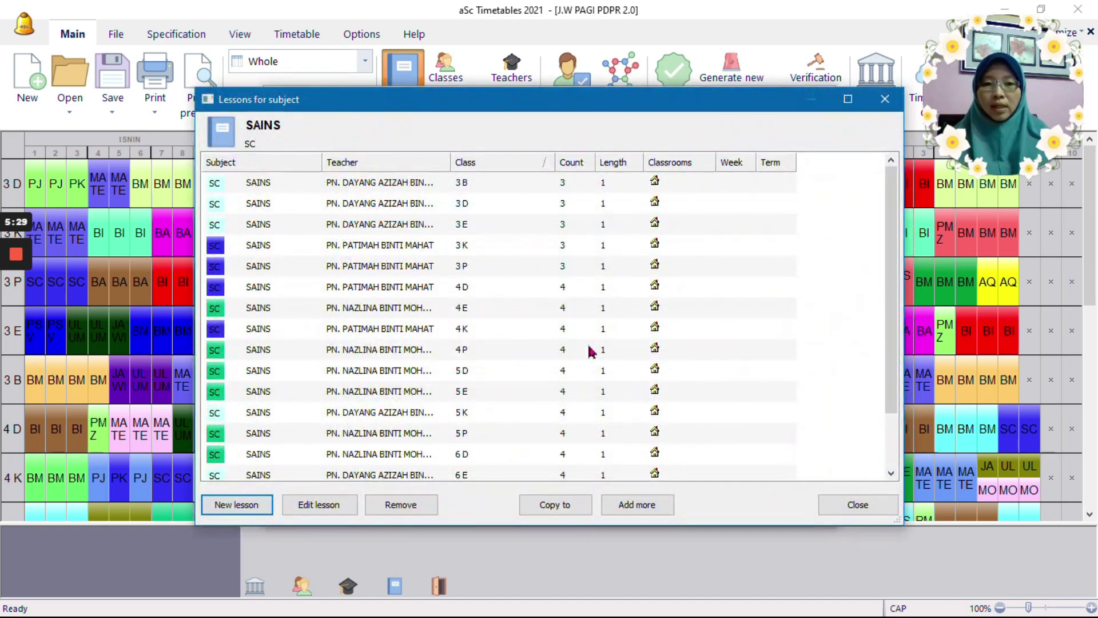
{"action": "left_click", "coordinate": [857, 504]}
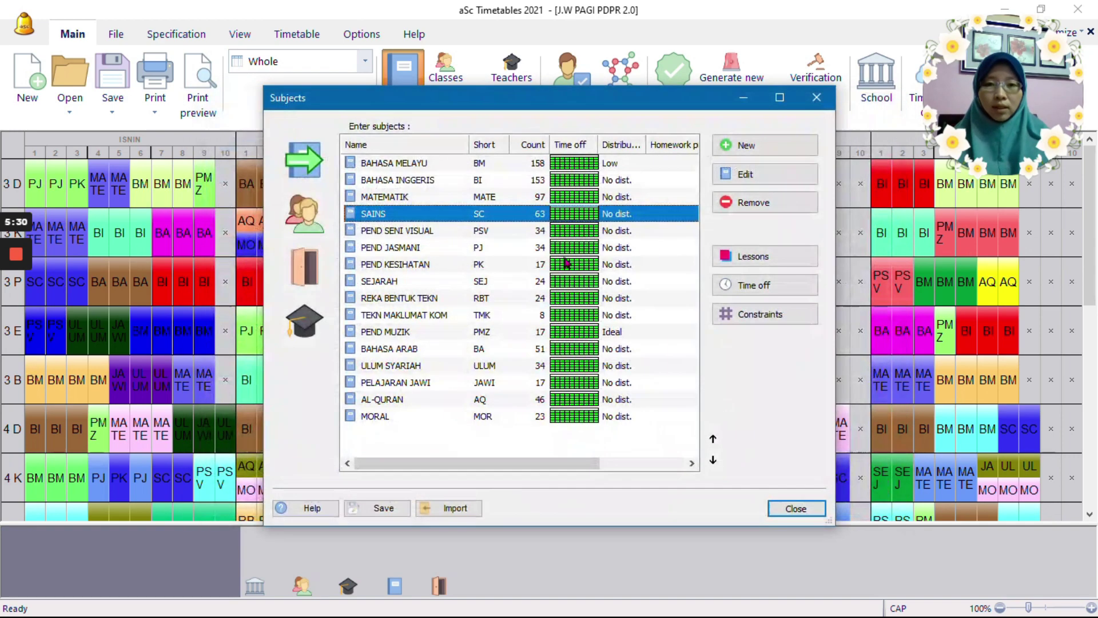
{"action": "double_click", "coordinate": [537, 232]}
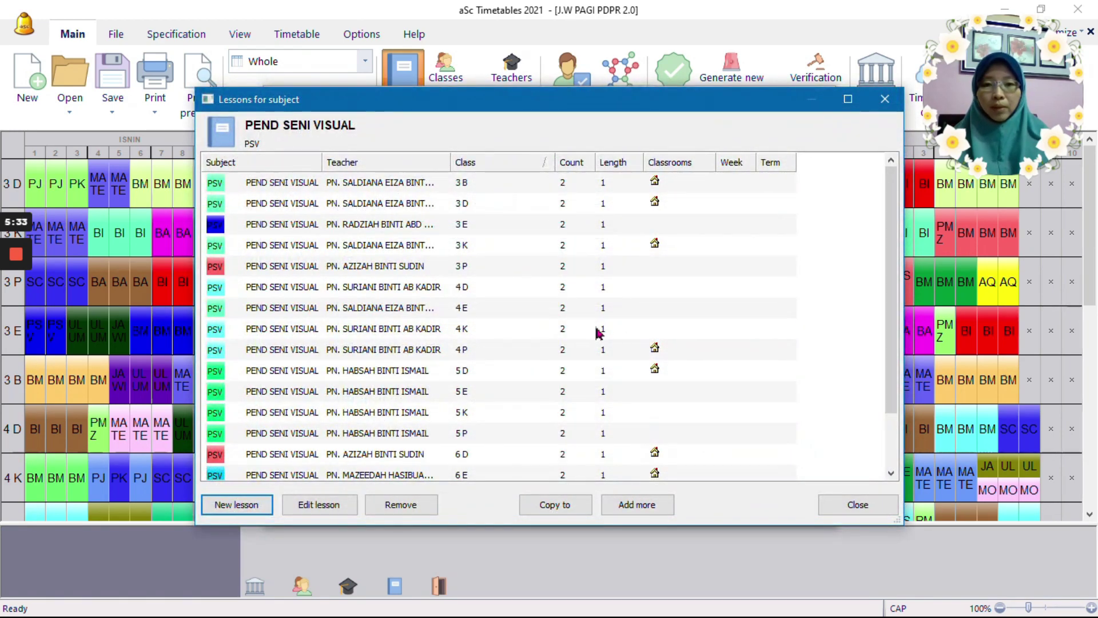
{"action": "left_click", "coordinate": [872, 506]}
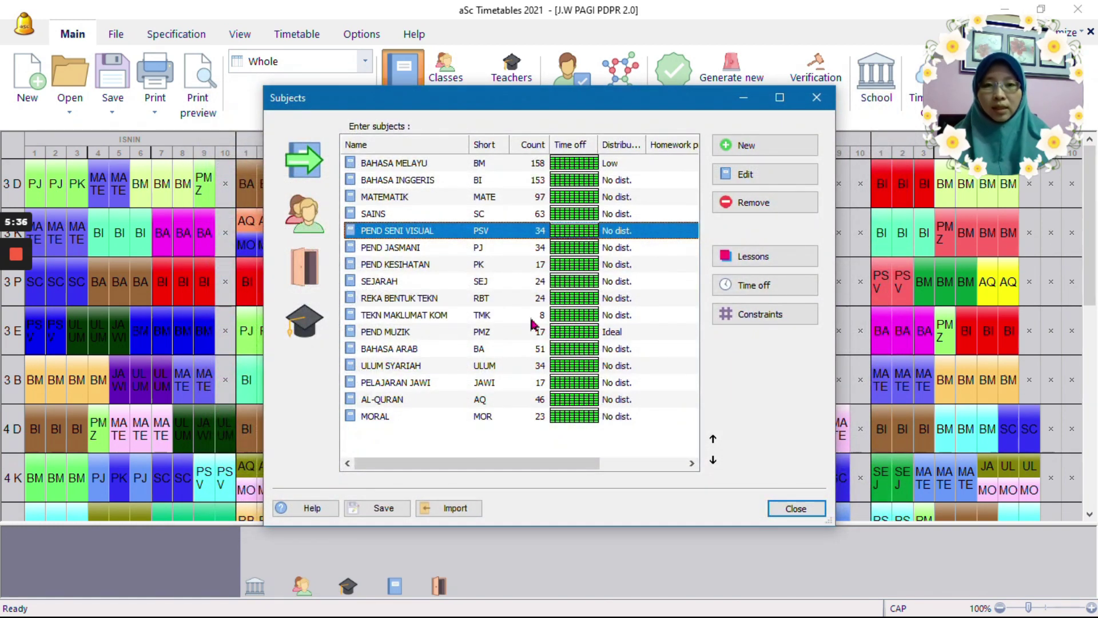
Step: Review the Bahasa Melayu lesson list with its lesson counts and lengths per class, and return to the subject list
{"action": "left_click", "coordinate": [560, 167]}
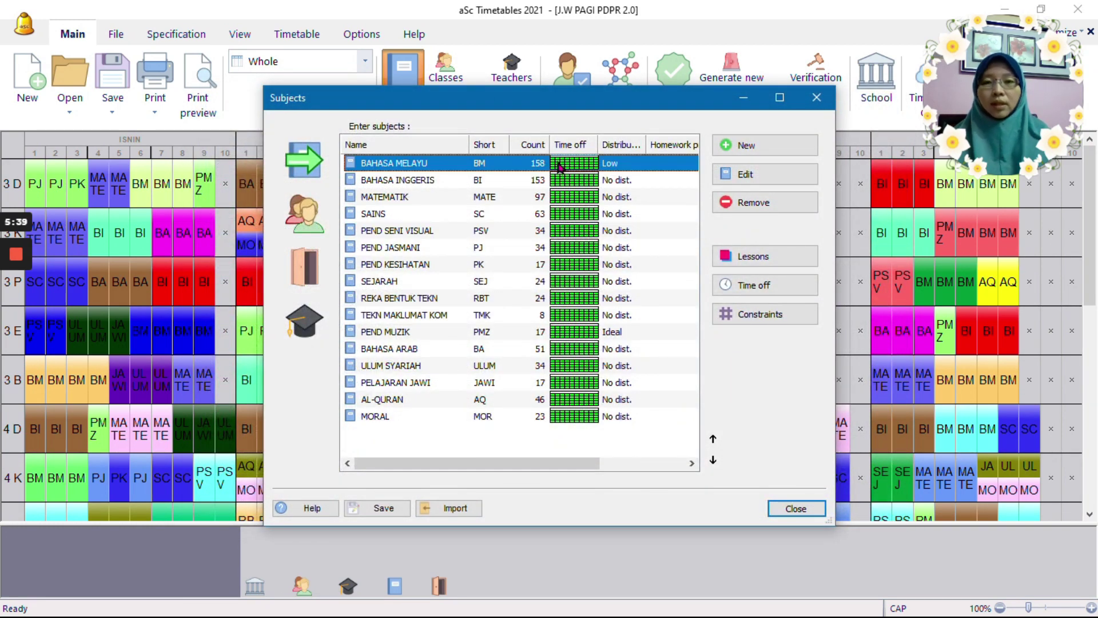
{"action": "double_click", "coordinate": [560, 167]}
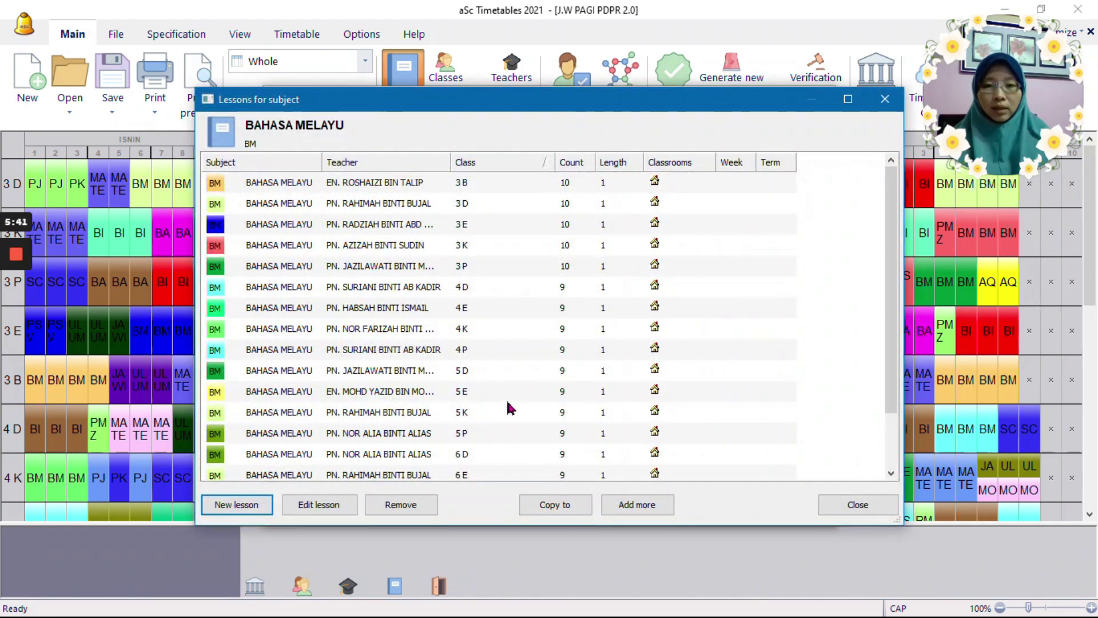
{"action": "left_click", "coordinate": [831, 507]}
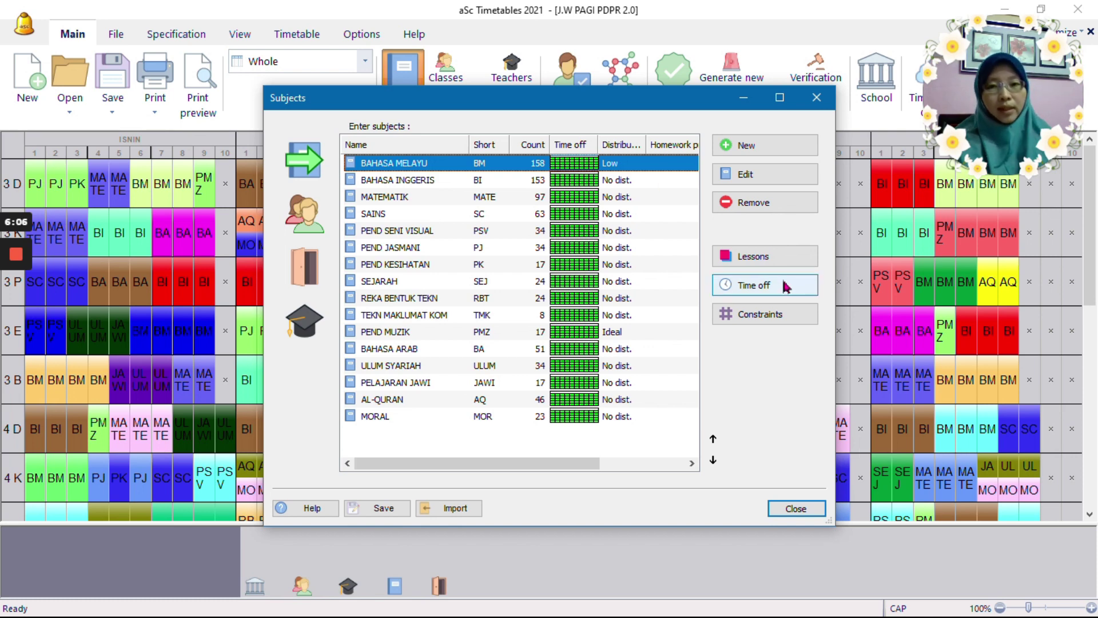
Step: Try Ideal distribution for Bahasa Melayu's cards over the week, restore Low distribution, and close the subject list
{"action": "left_click", "coordinate": [759, 314]}
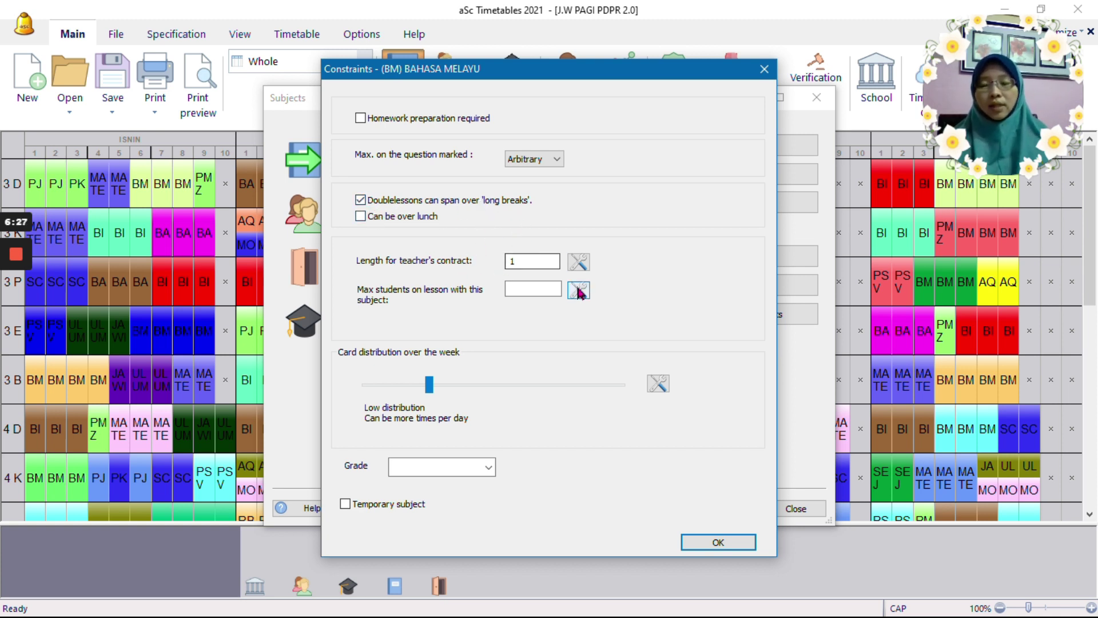
{"action": "left_click_drag", "start_coordinate": [429, 385], "coordinate": [572, 388]}
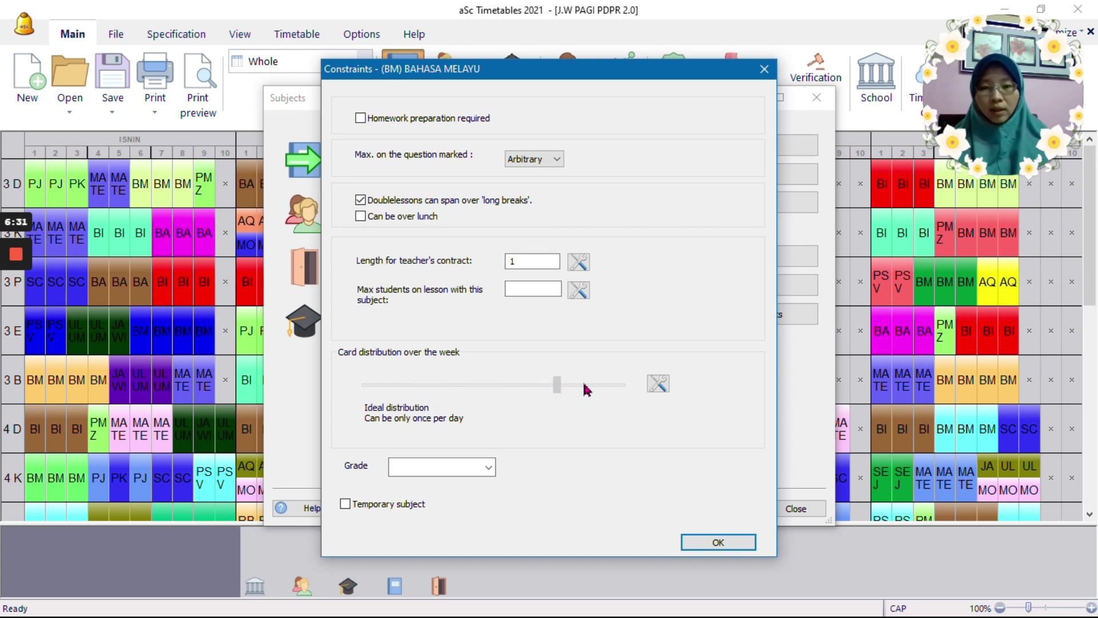
{"action": "left_click", "coordinate": [557, 386]}
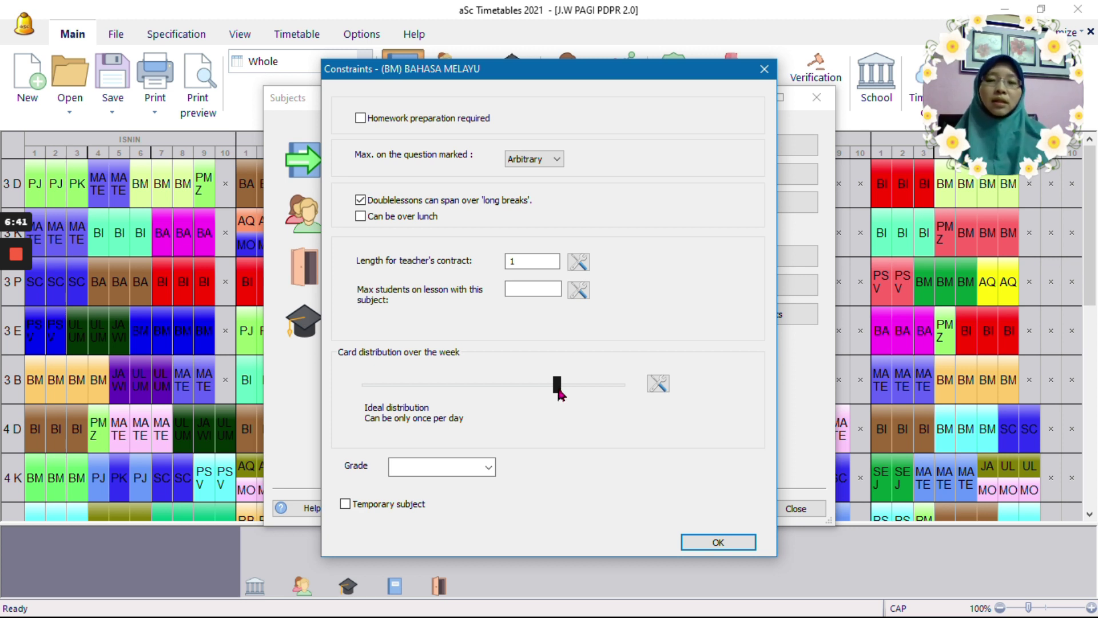
{"action": "left_click_drag", "start_coordinate": [559, 393], "coordinate": [429, 407]}
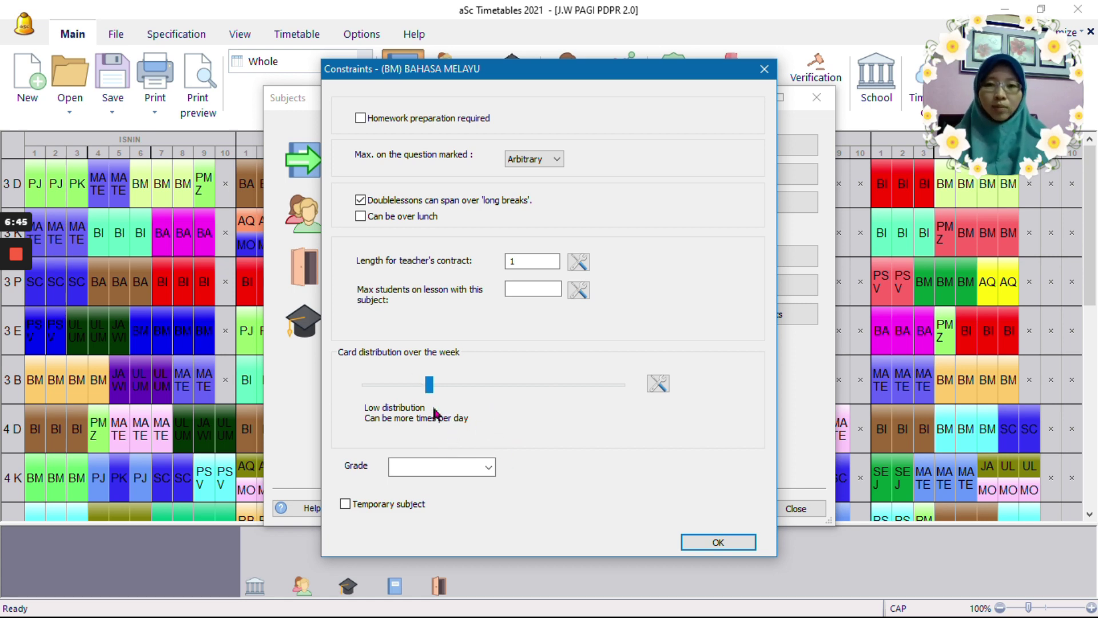
{"action": "left_click", "coordinate": [722, 543]}
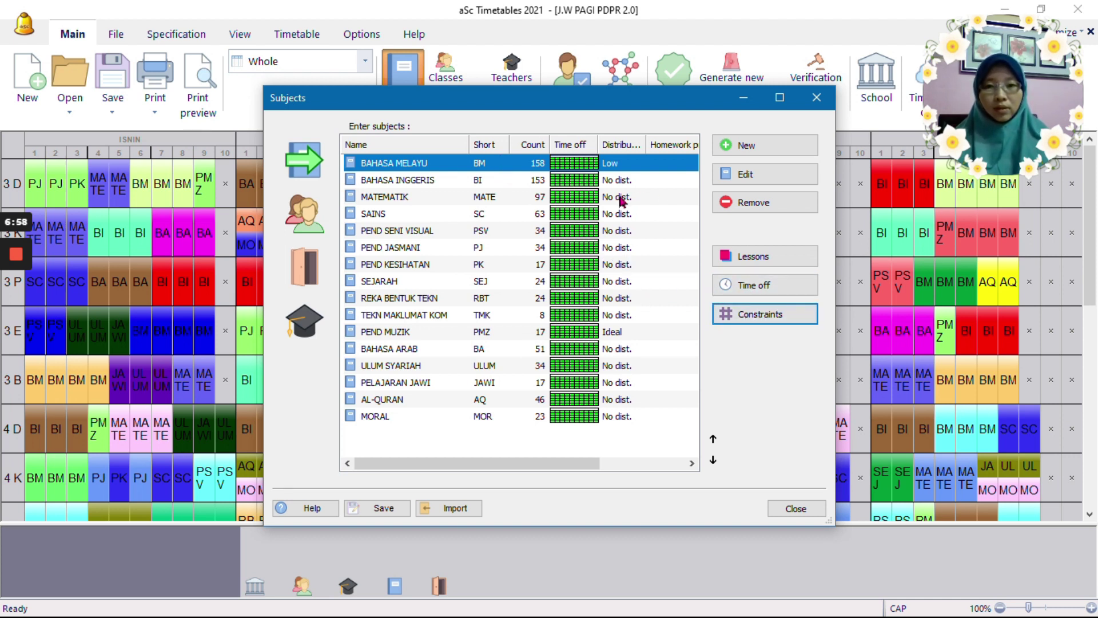
{"action": "left_click", "coordinate": [819, 99]}
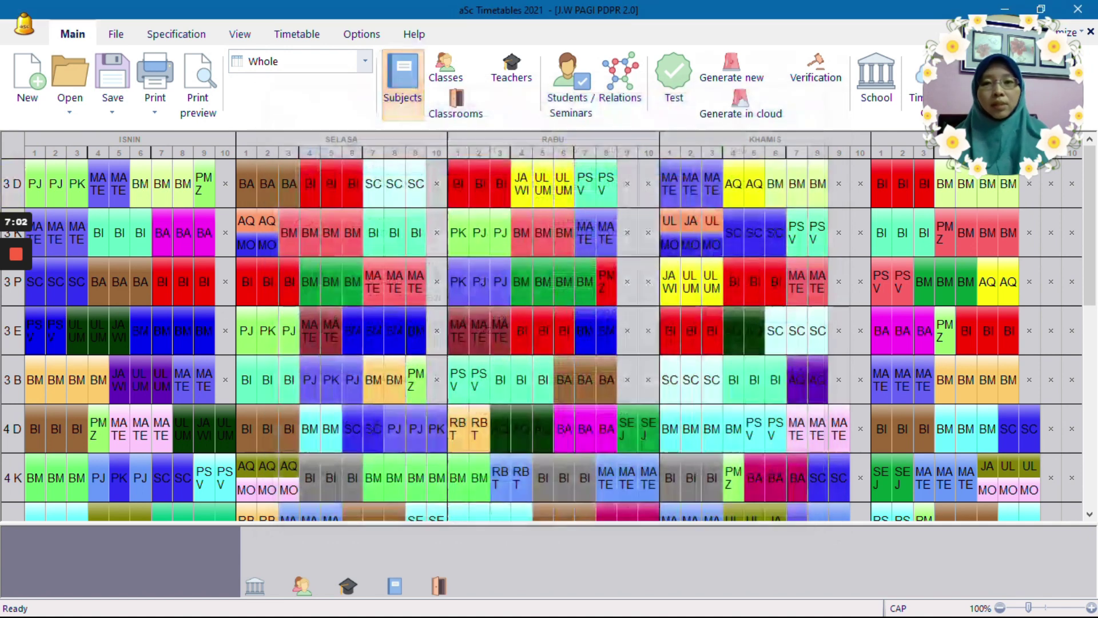
Step: Open the class list and review 3 DINAMIK's time off per day and the selection for applying it to more classes
{"action": "left_click", "coordinate": [457, 79]}
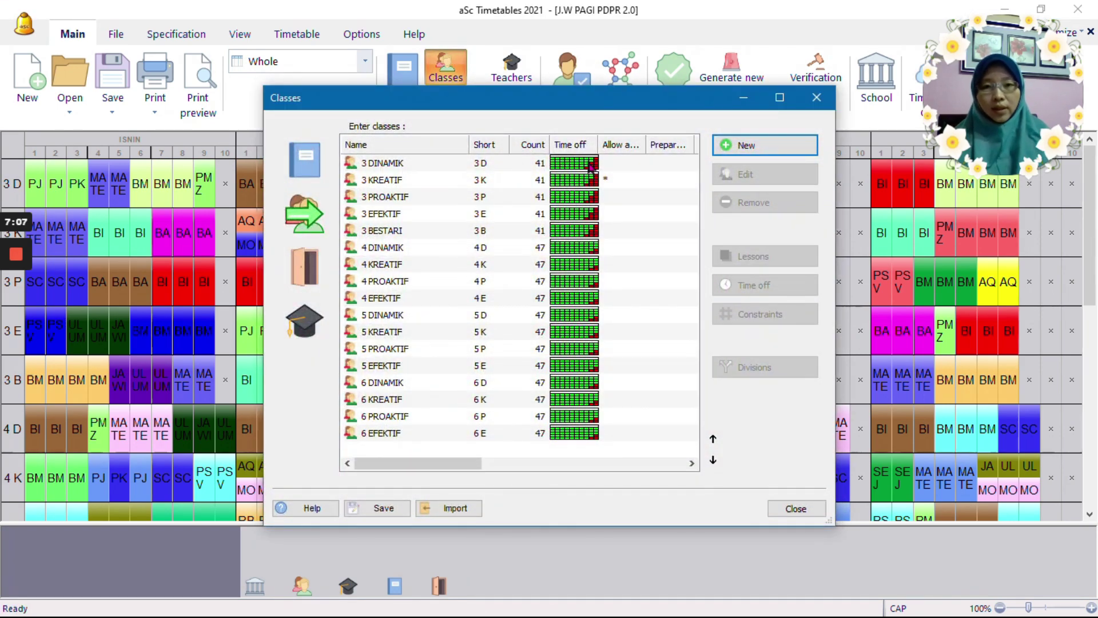
{"action": "left_click", "coordinate": [643, 165]}
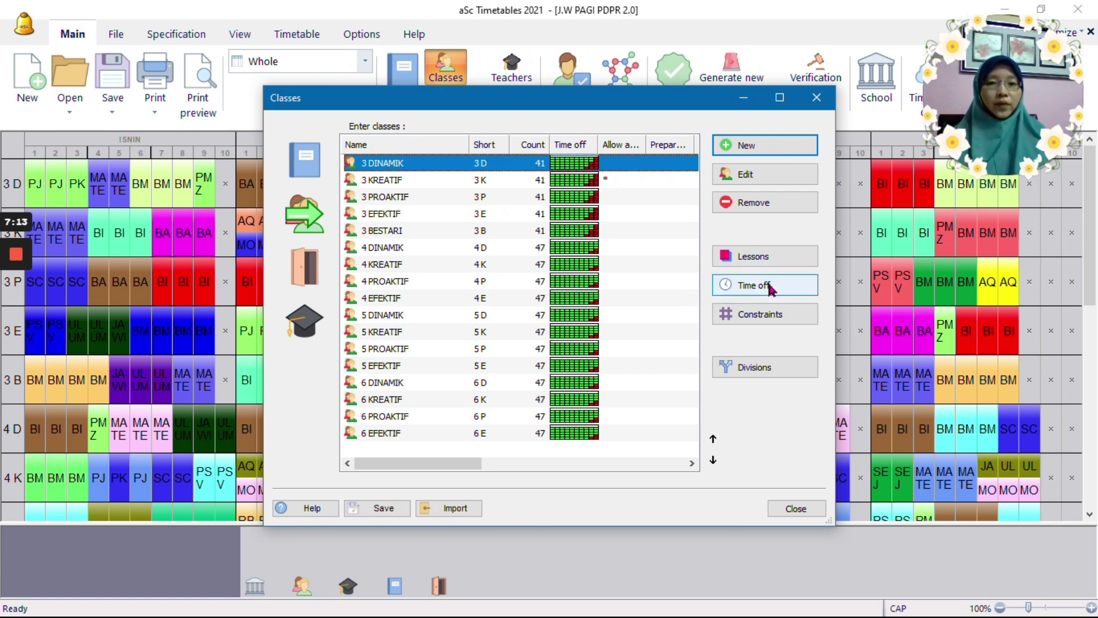
{"action": "left_click", "coordinate": [770, 289]}
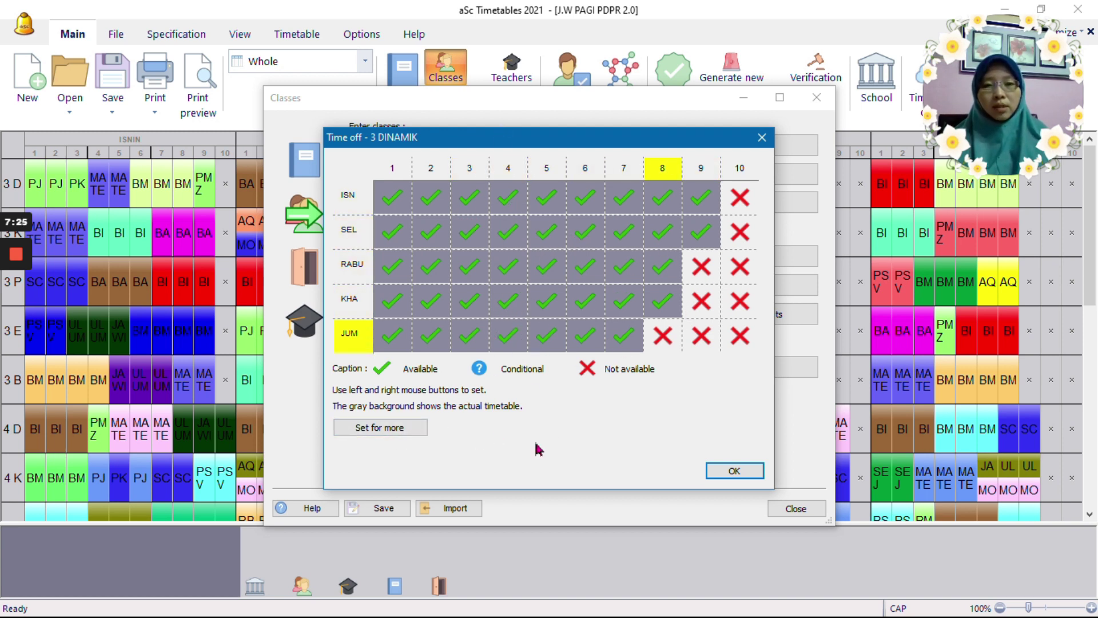
{"action": "left_click", "coordinate": [412, 428]}
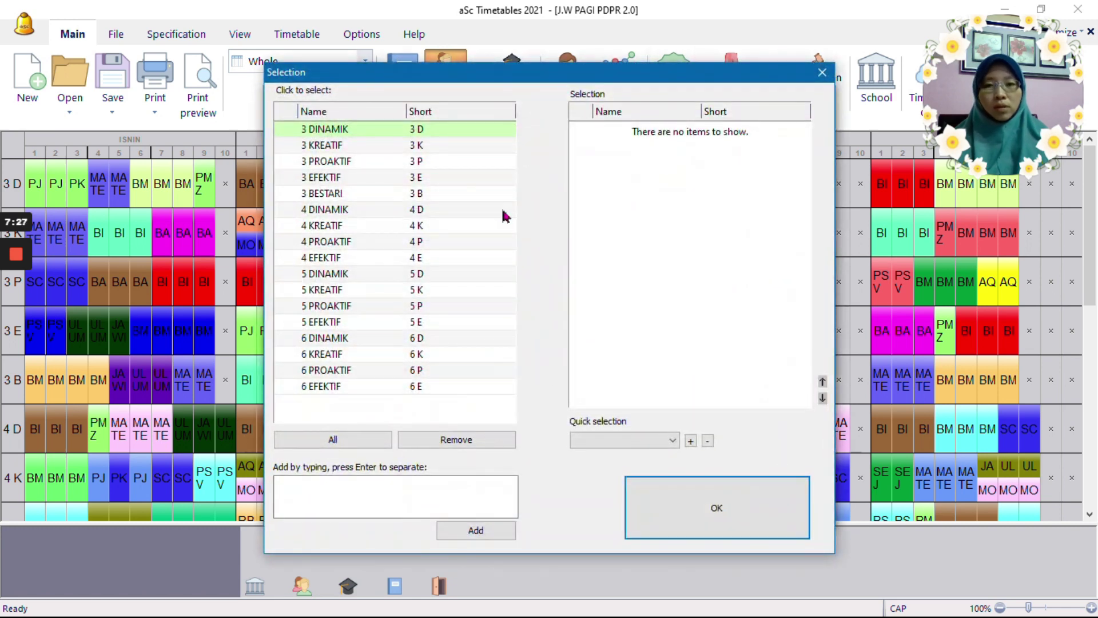
{"action": "left_click", "coordinate": [697, 487]}
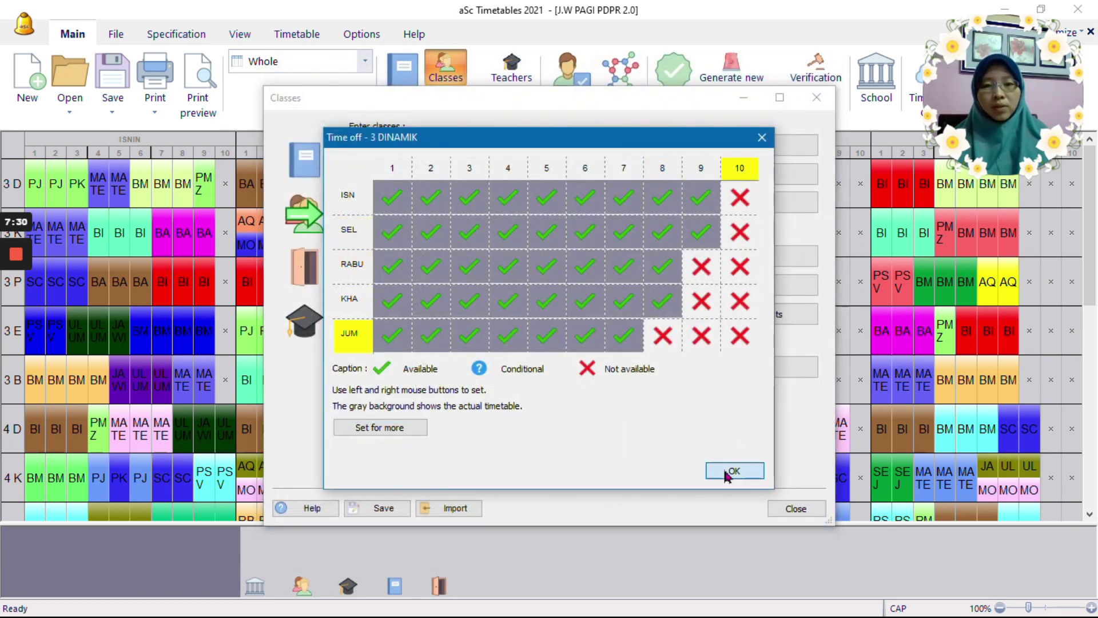
{"action": "left_click", "coordinate": [726, 472]}
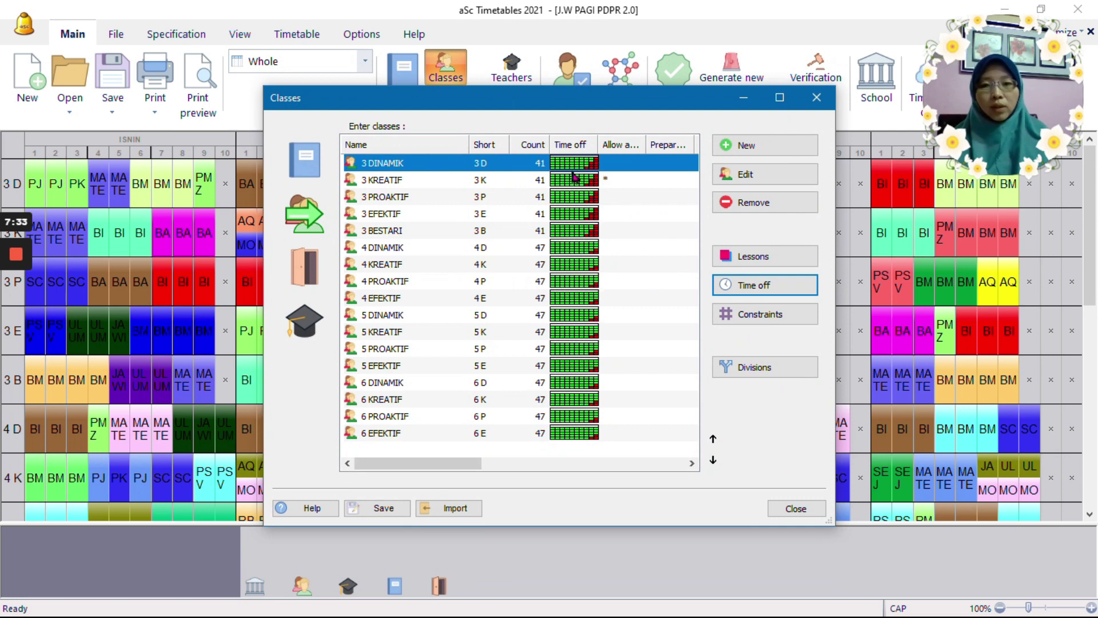
Step: Review the constraints of class 3 DINAMIK and close the class list
{"action": "left_click", "coordinate": [744, 315]}
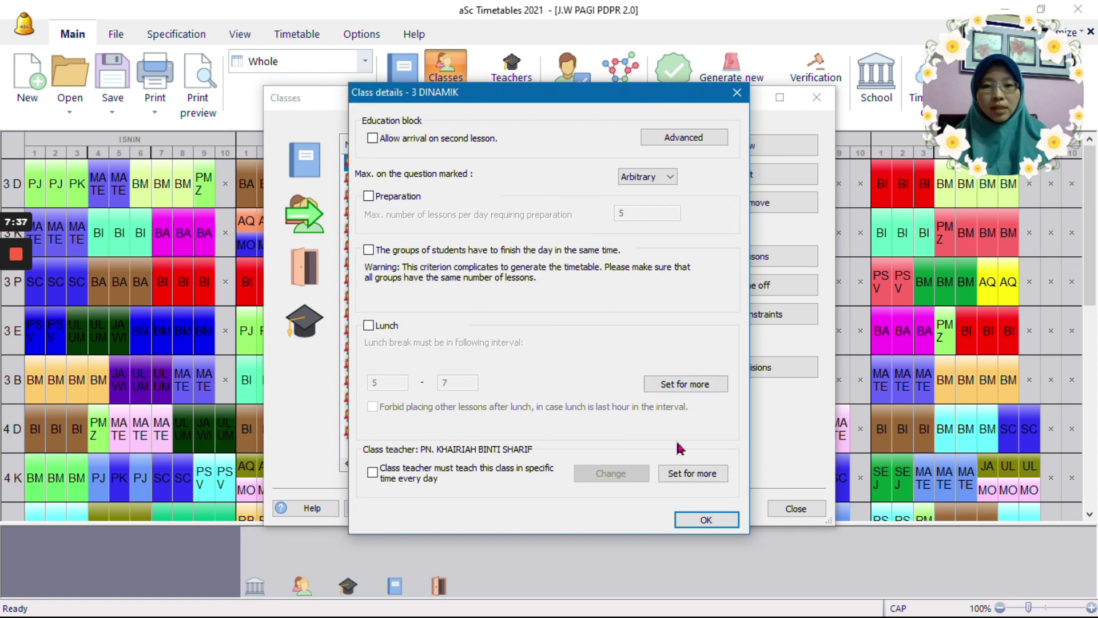
{"action": "left_click", "coordinate": [707, 519]}
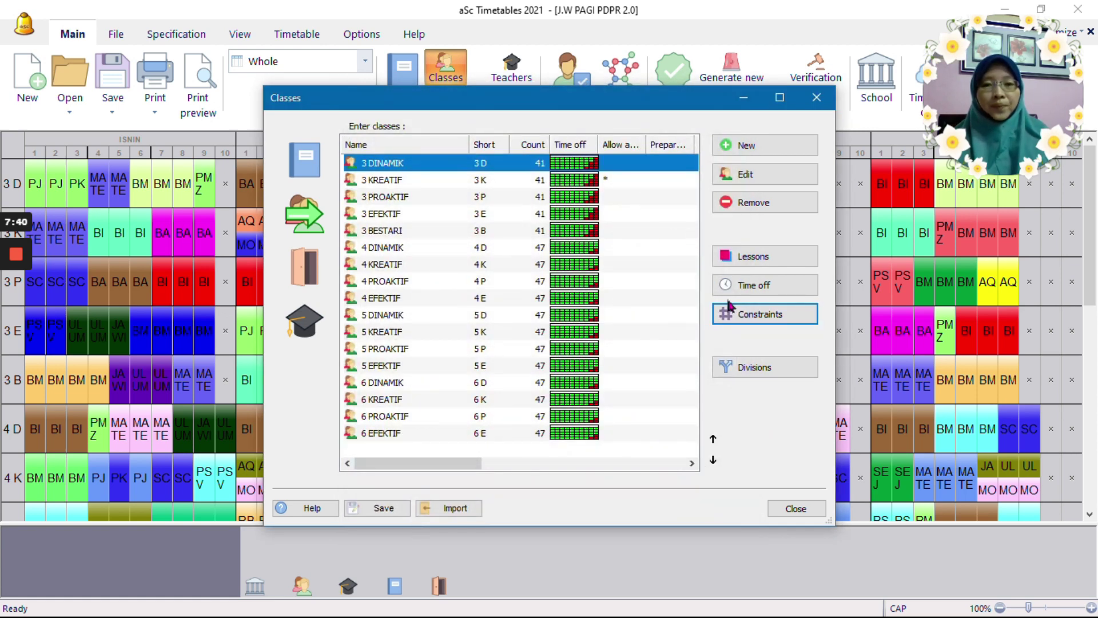
{"action": "left_click", "coordinate": [816, 99]}
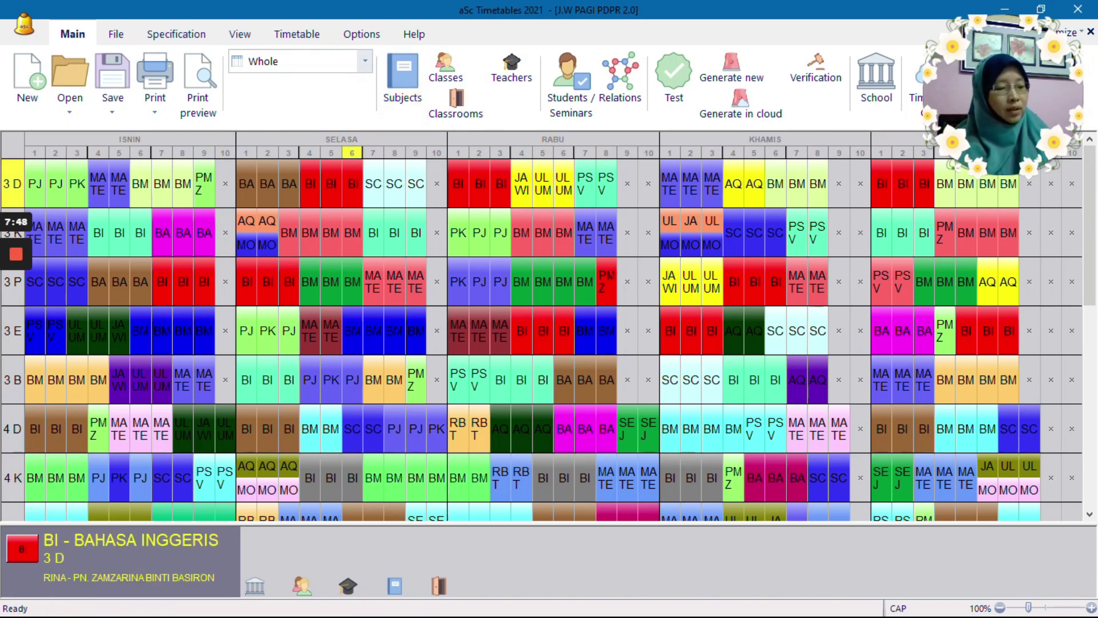
Step: Open the teacher list and review the lesson counts, time off and class assignments of all teachers
{"action": "left_click", "coordinate": [499, 76]}
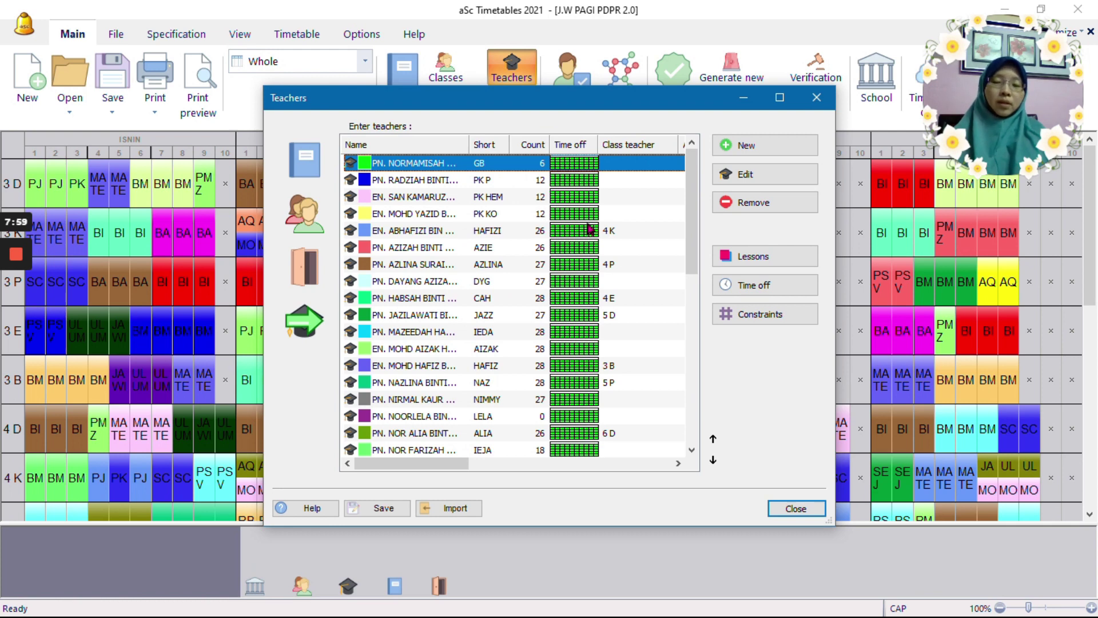
{"action": "scroll", "coordinate": [589, 229], "scroll_direction": "down", "scroll_amount": 9}
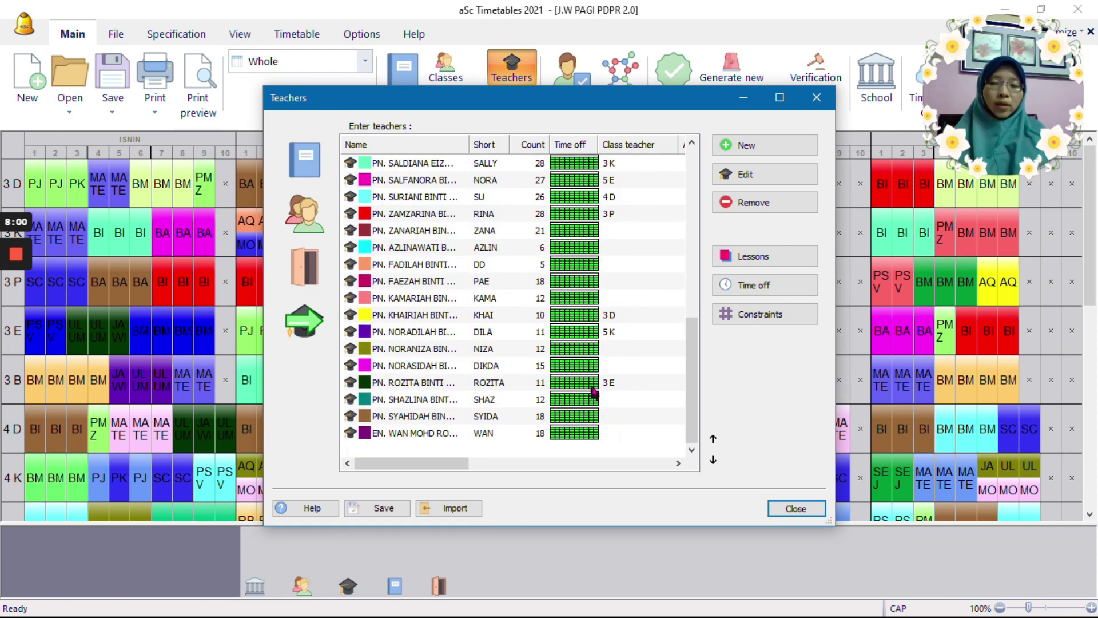
{"action": "scroll", "coordinate": [594, 391], "scroll_direction": "up", "scroll_amount": 9}
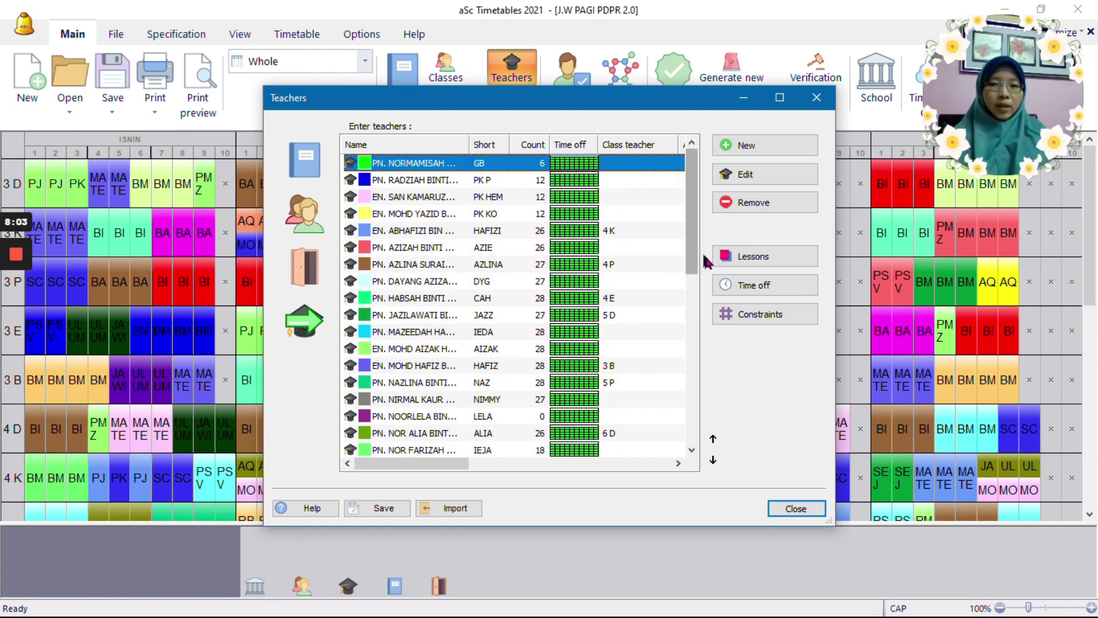
Step: Try the minimum/maximum lessons per day limit in the first teacher's constraints, inspect the consecutive-lessons limit, and cancel without changes
{"action": "left_click", "coordinate": [740, 319]}
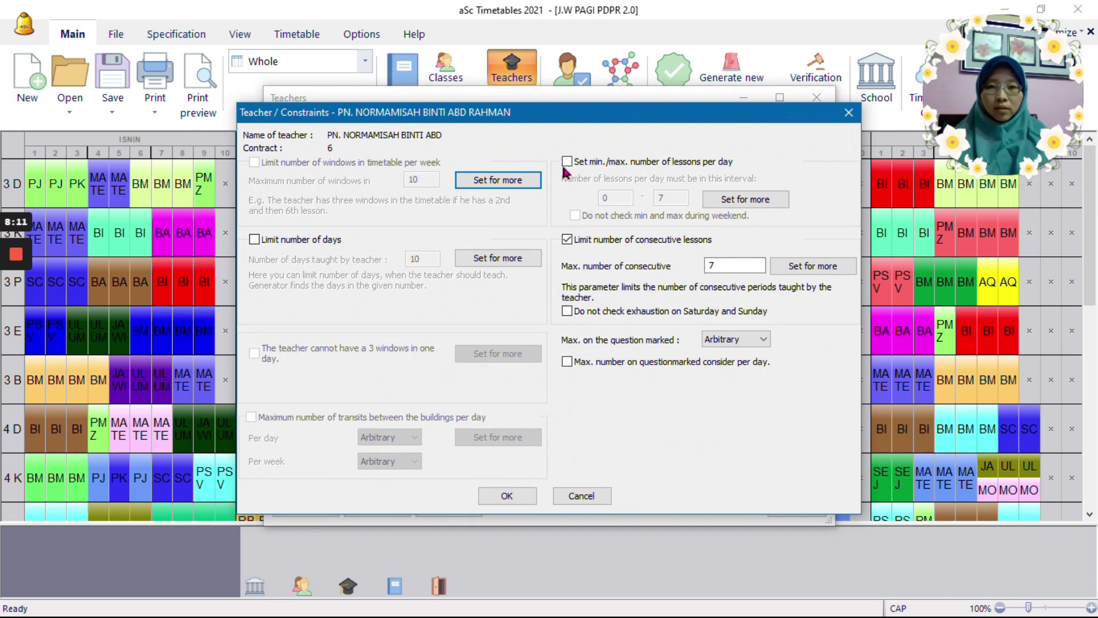
{"action": "left_click", "coordinate": [566, 162]}
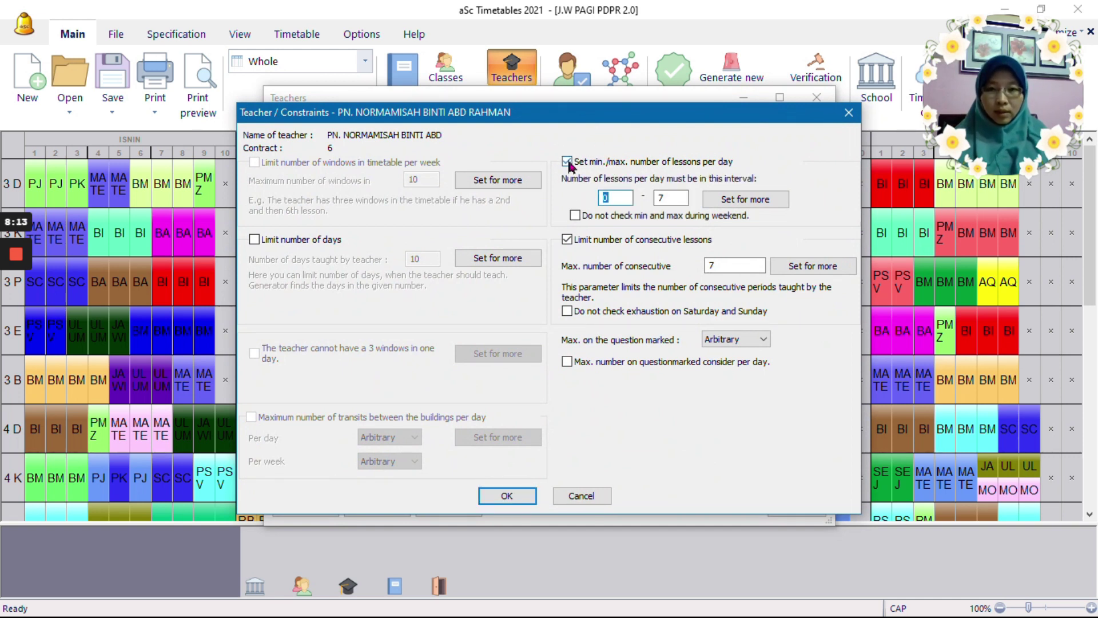
{"action": "left_click", "coordinate": [566, 162]}
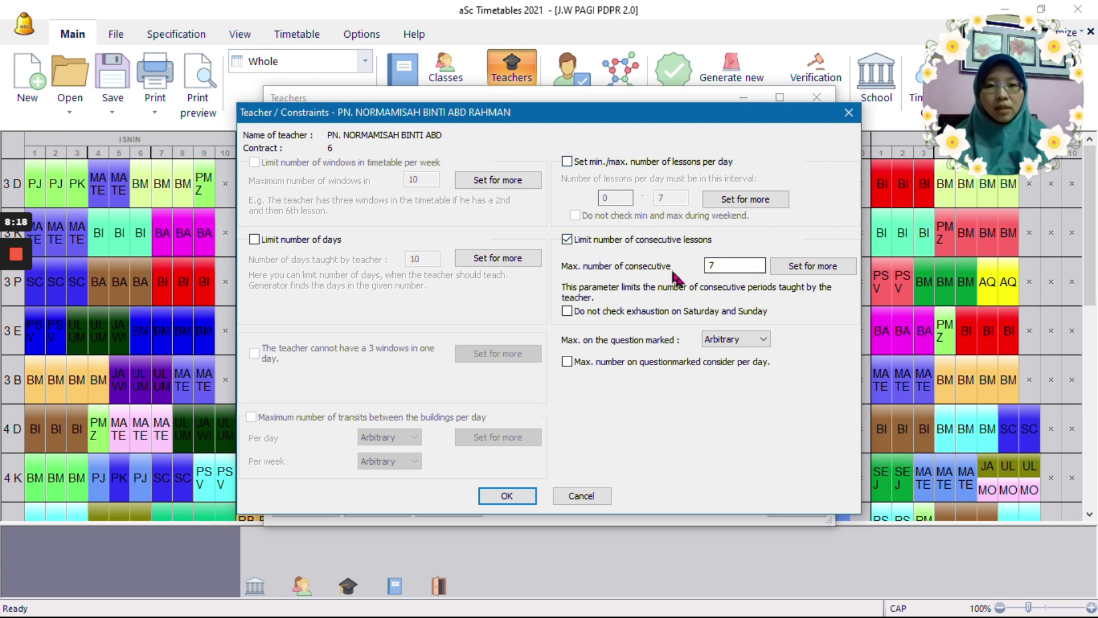
{"action": "left_click", "coordinate": [716, 267]}
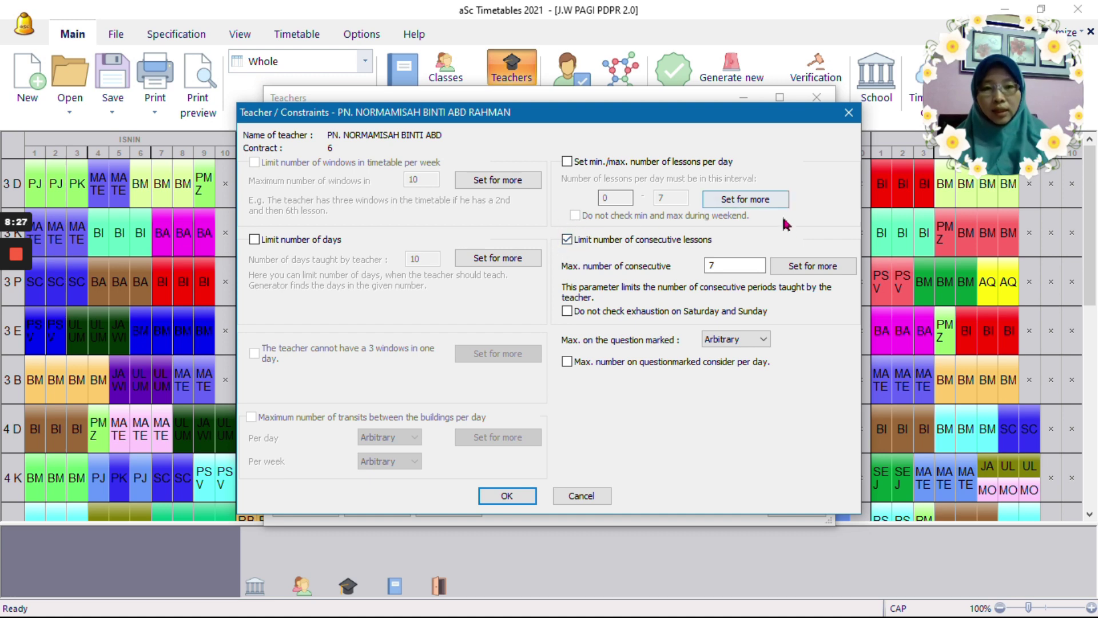
{"action": "left_click", "coordinate": [578, 496]}
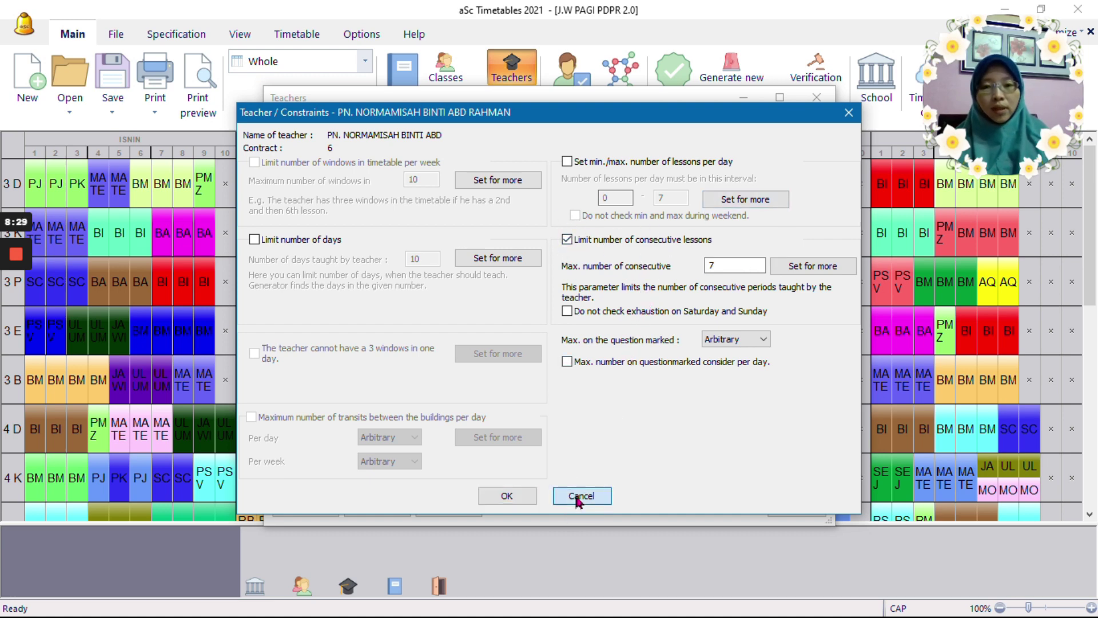
{"action": "left_click", "coordinate": [824, 97]}
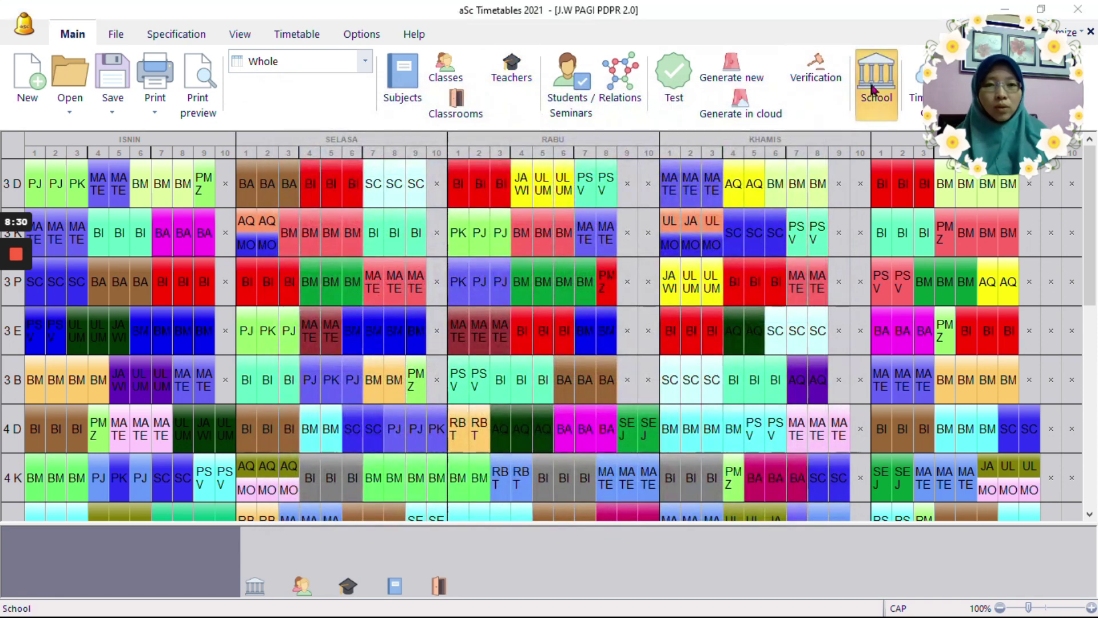
Step: Review the generation parameters in the school settings, including the exhaustion check, and close the settings unchanged
{"action": "left_click", "coordinate": [873, 87]}
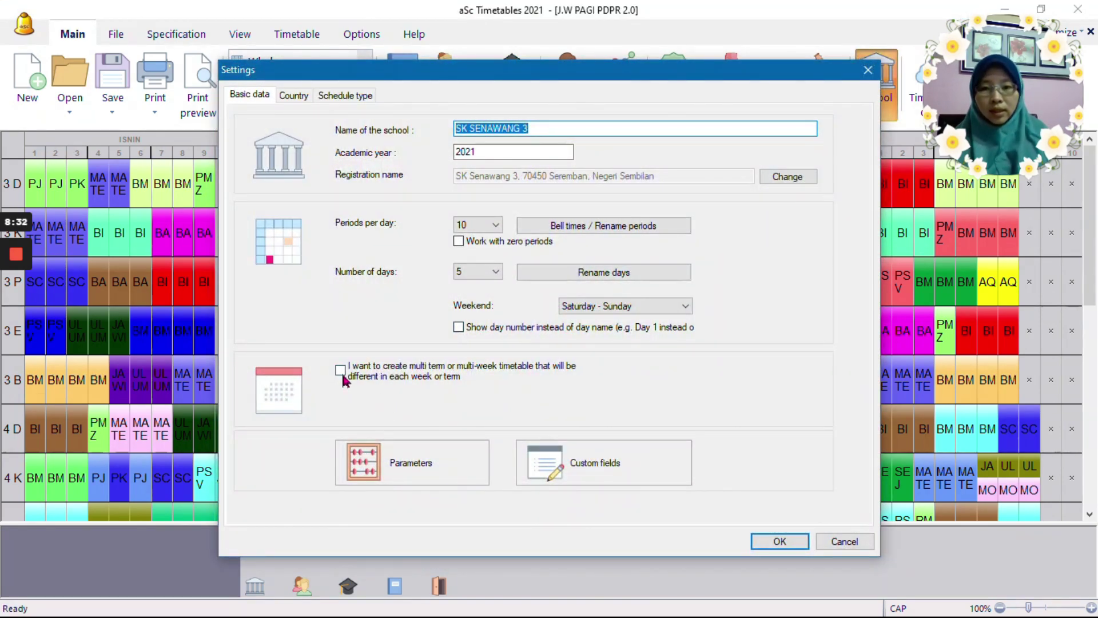
{"action": "left_click", "coordinate": [404, 472]}
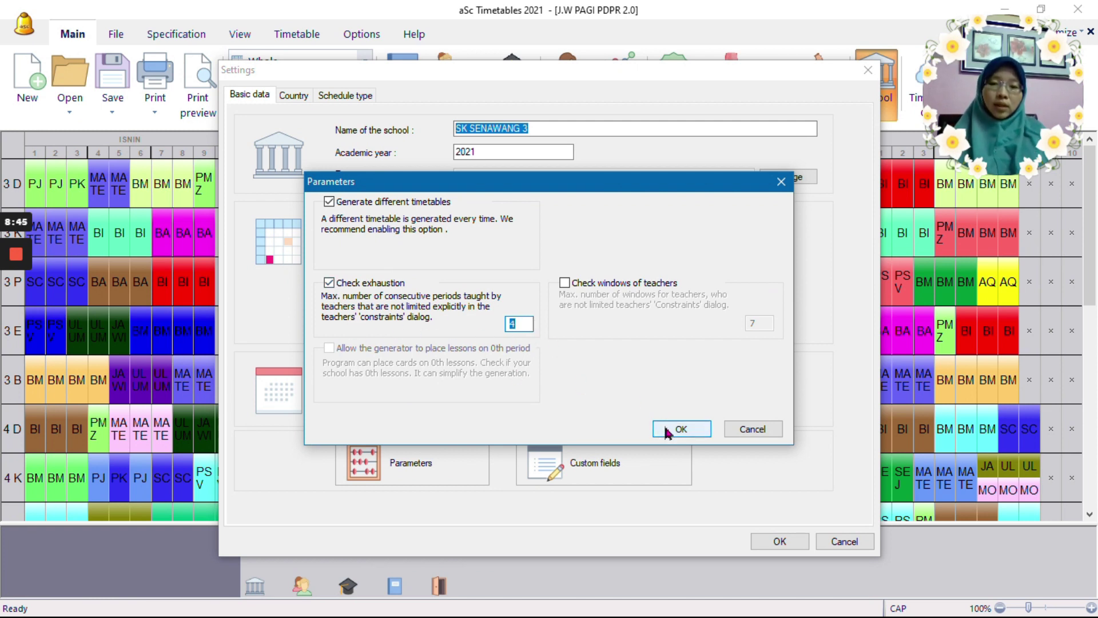
{"action": "left_click", "coordinate": [743, 432]}
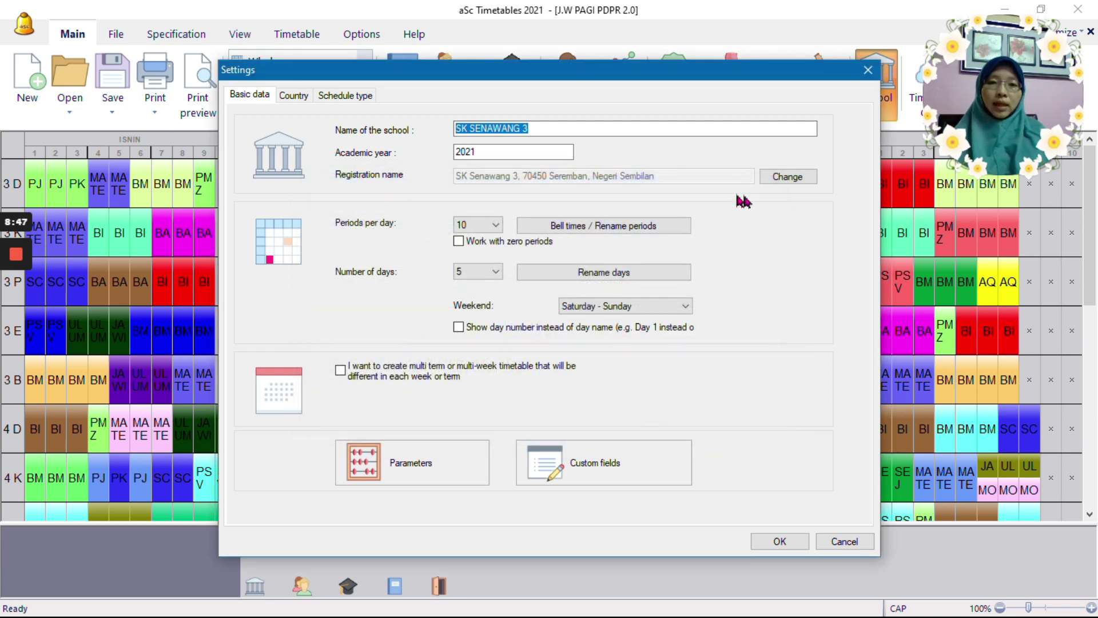
{"action": "left_click", "coordinate": [868, 70]}
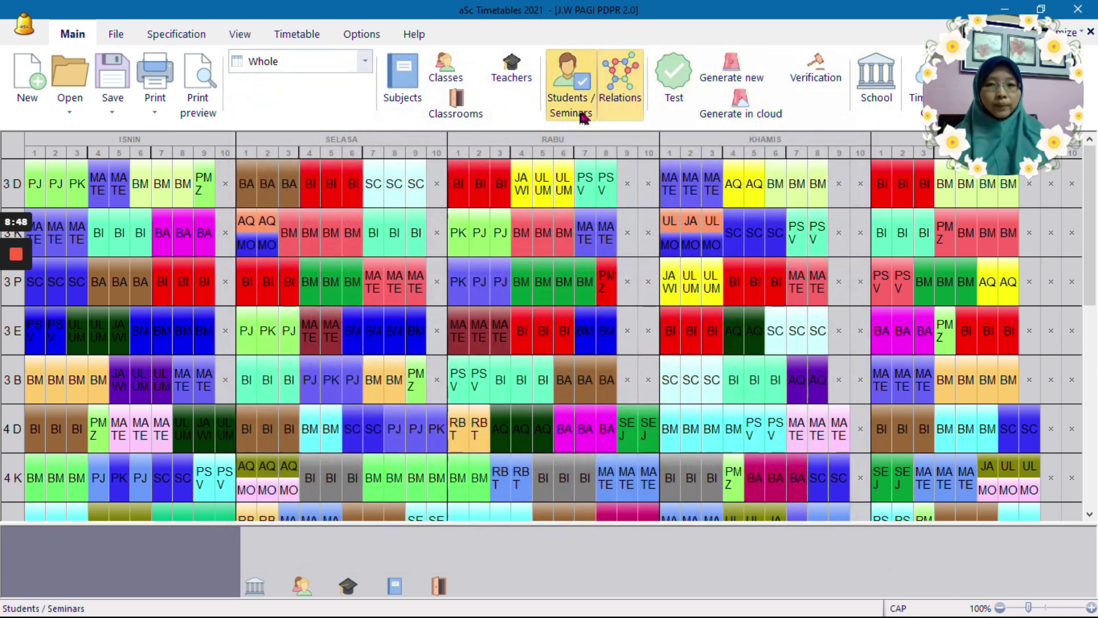
Step: Reopen the teacher list, review the first teacher's maximum number of consecutive lessons, and return to the list
{"action": "left_click", "coordinate": [512, 73]}
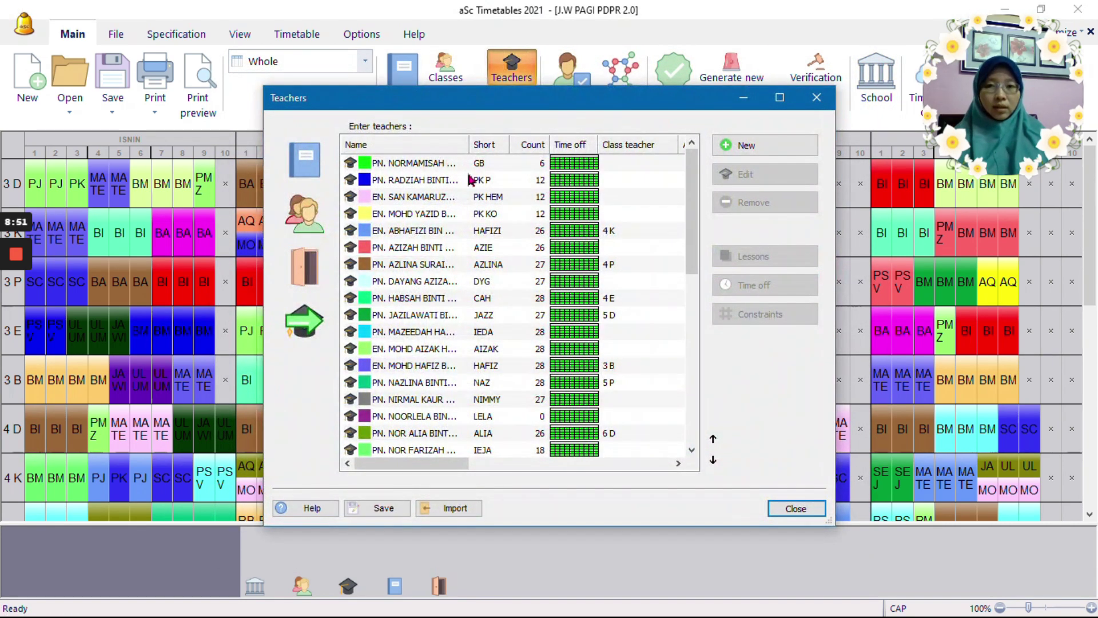
{"action": "left_click", "coordinate": [462, 165]}
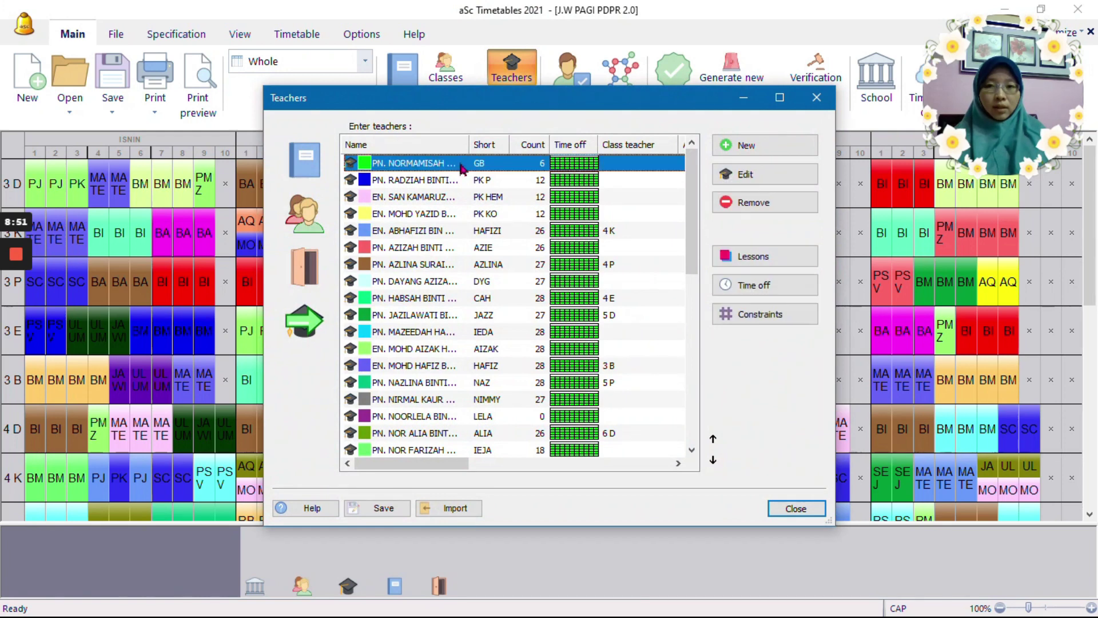
{"action": "left_click", "coordinate": [764, 316]}
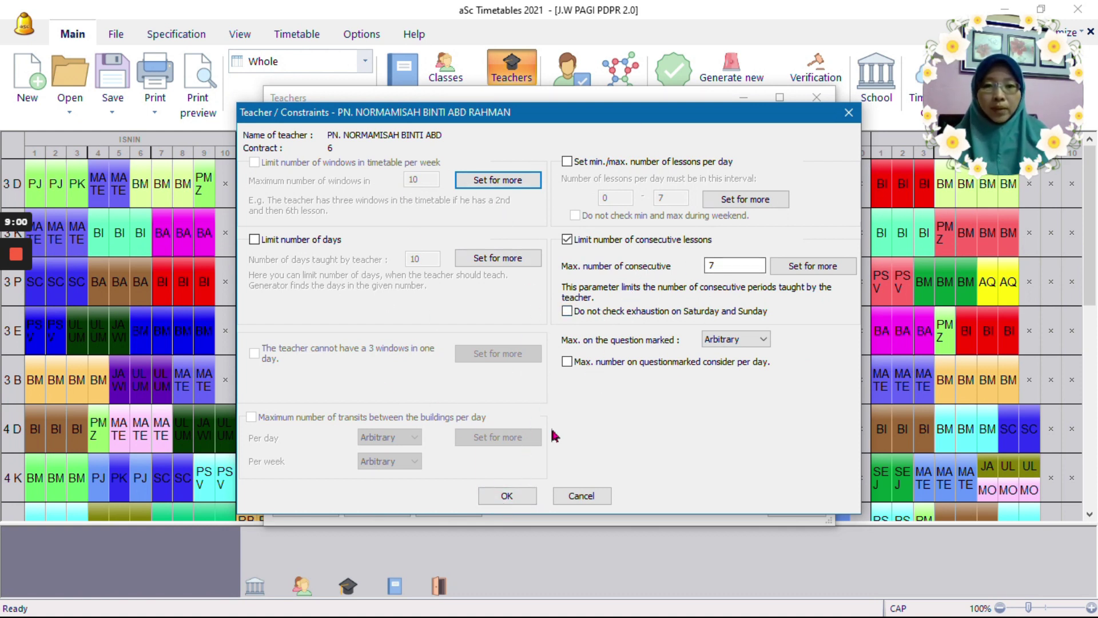
{"action": "left_click", "coordinate": [506, 498]}
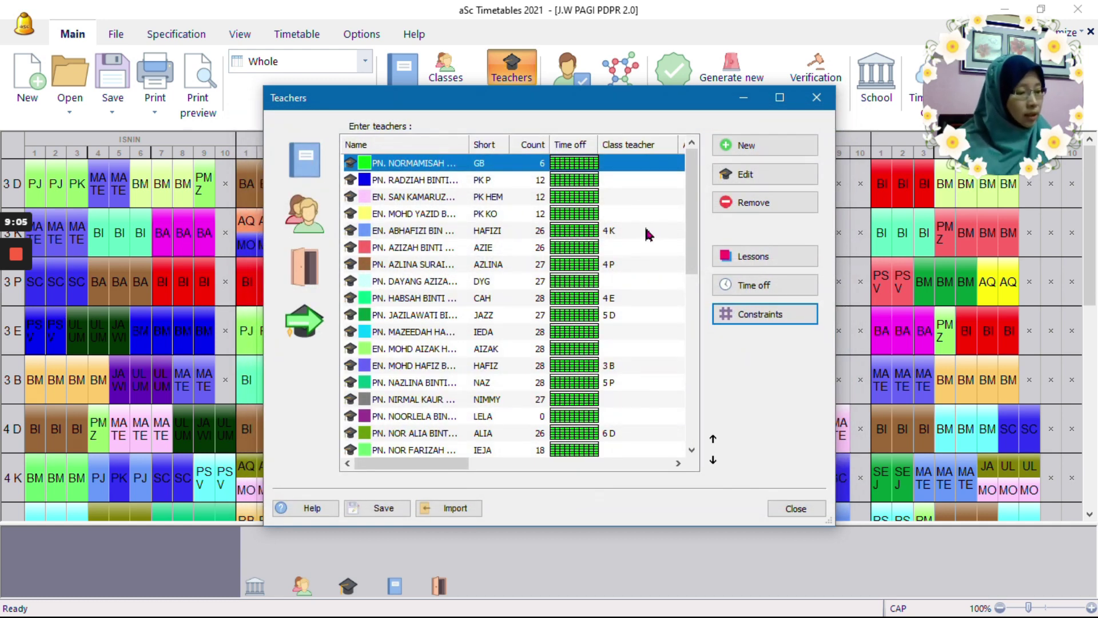
Step: Close the teacher list, review the classroom list, and close it unchanged
{"action": "left_click", "coordinate": [817, 105]}
{"action": "left_click", "coordinate": [468, 107]}
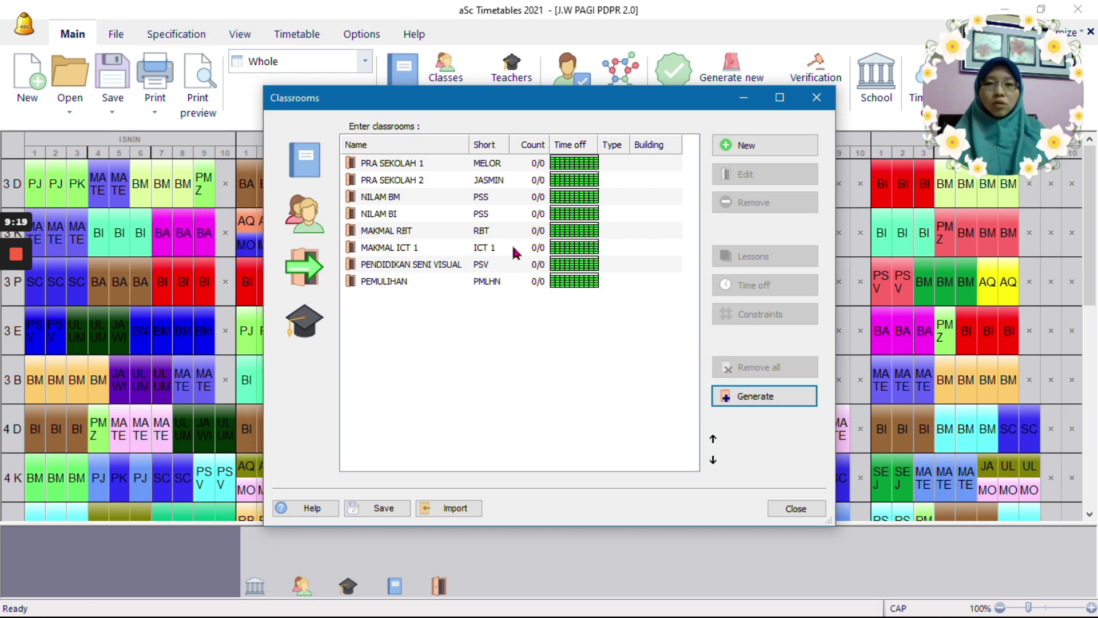
{"action": "left_click", "coordinate": [817, 98]}
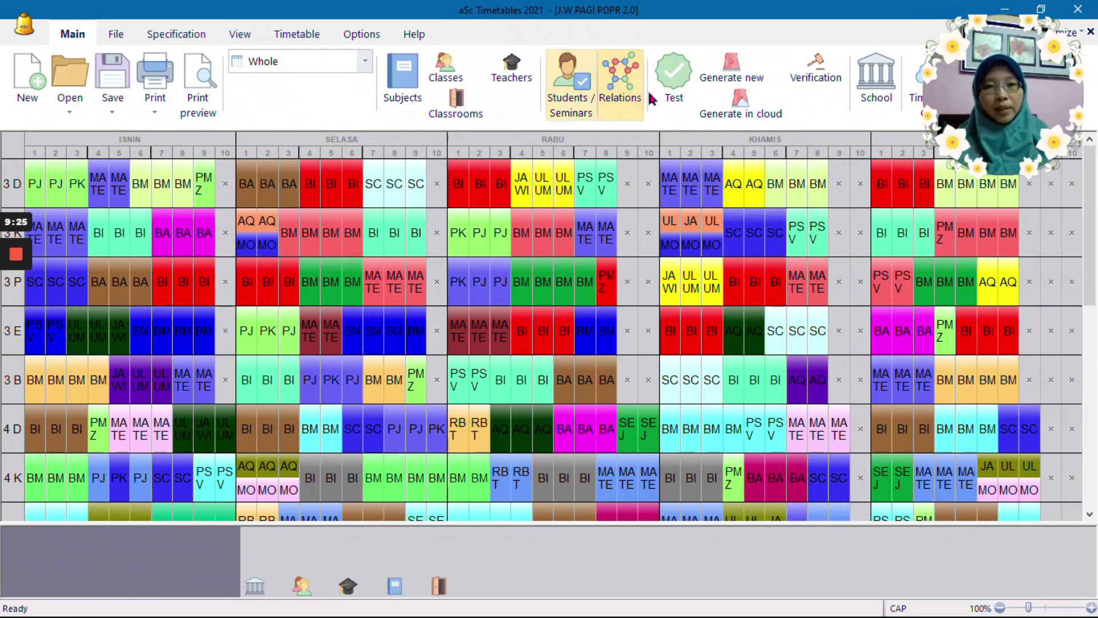
Step: Open the card relationships, inspect the subject selection and conditions available for a new relationship, and discard it
{"action": "left_click", "coordinate": [623, 93]}
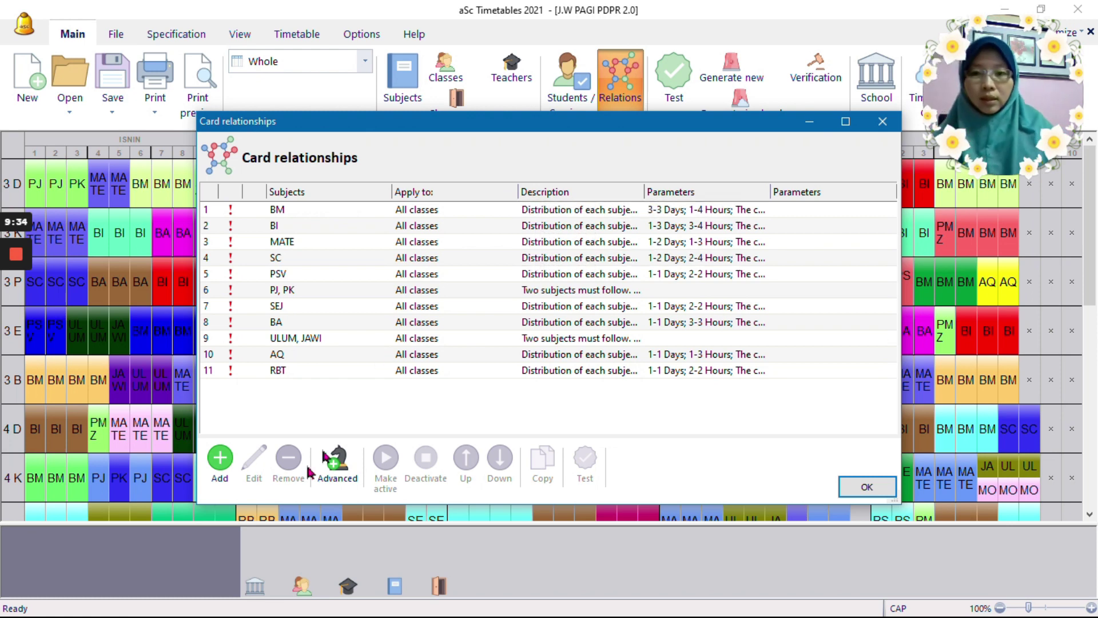
{"action": "left_click", "coordinate": [220, 461]}
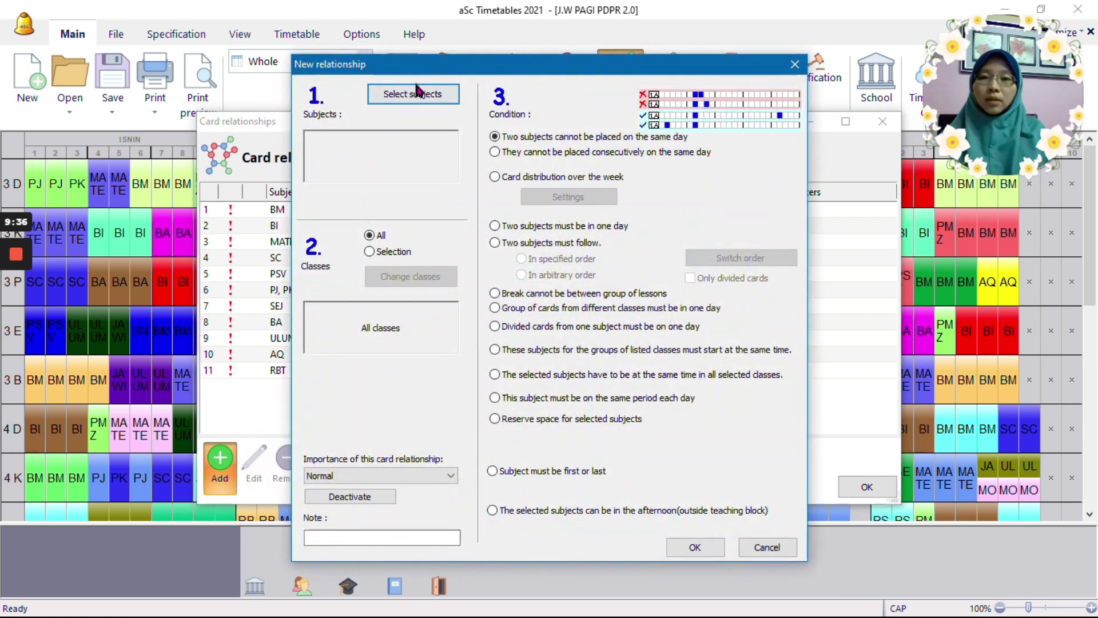
{"action": "left_click", "coordinate": [423, 94]}
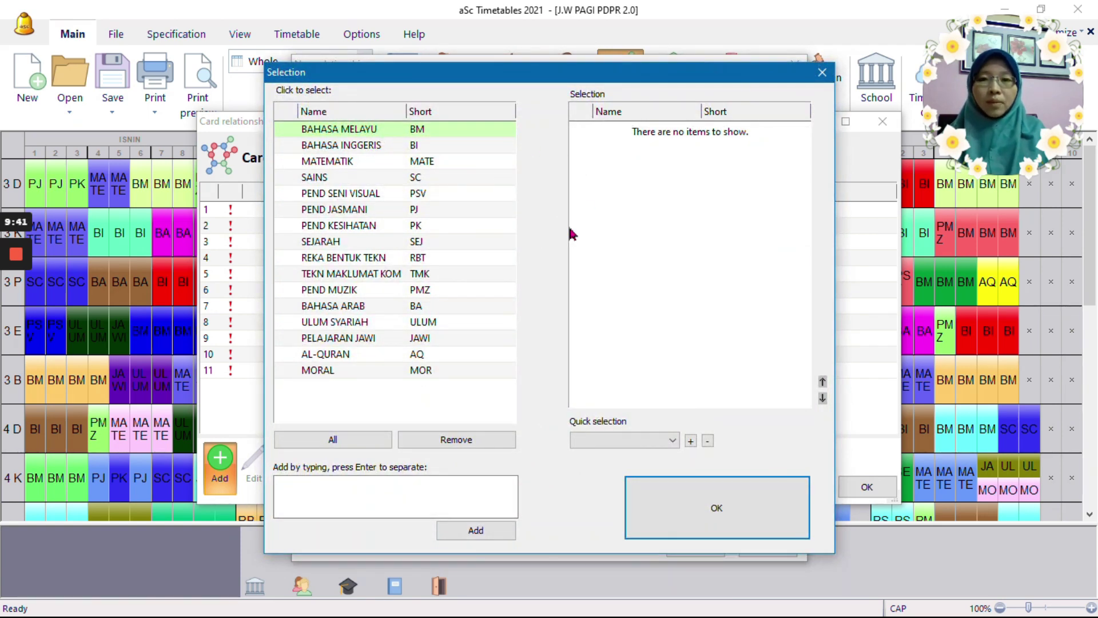
{"action": "left_click", "coordinate": [824, 72]}
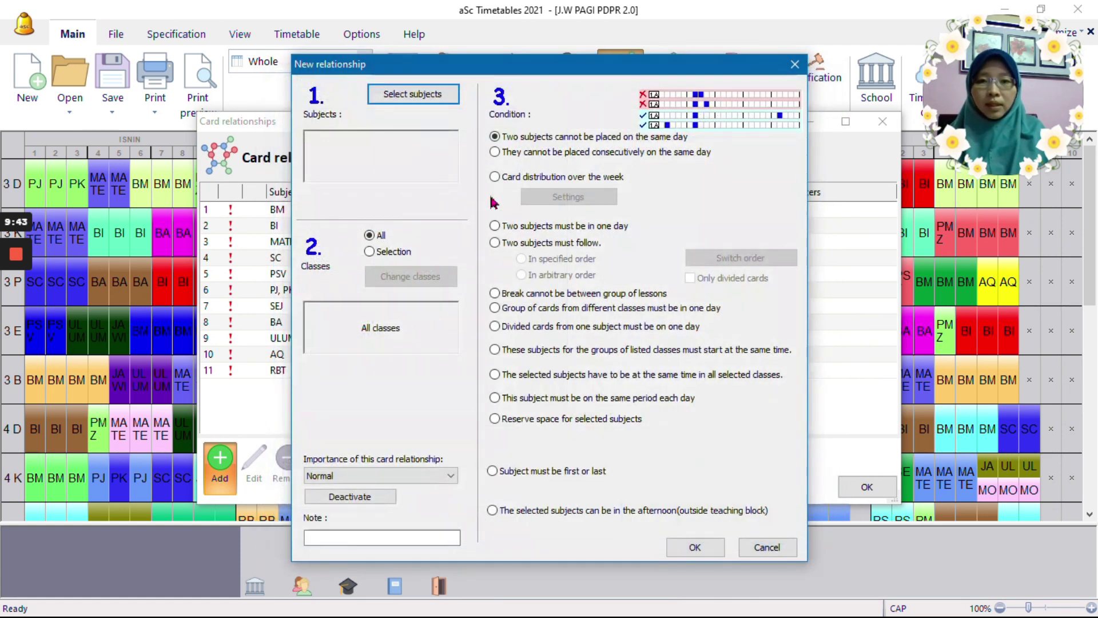
{"action": "left_click", "coordinate": [794, 69]}
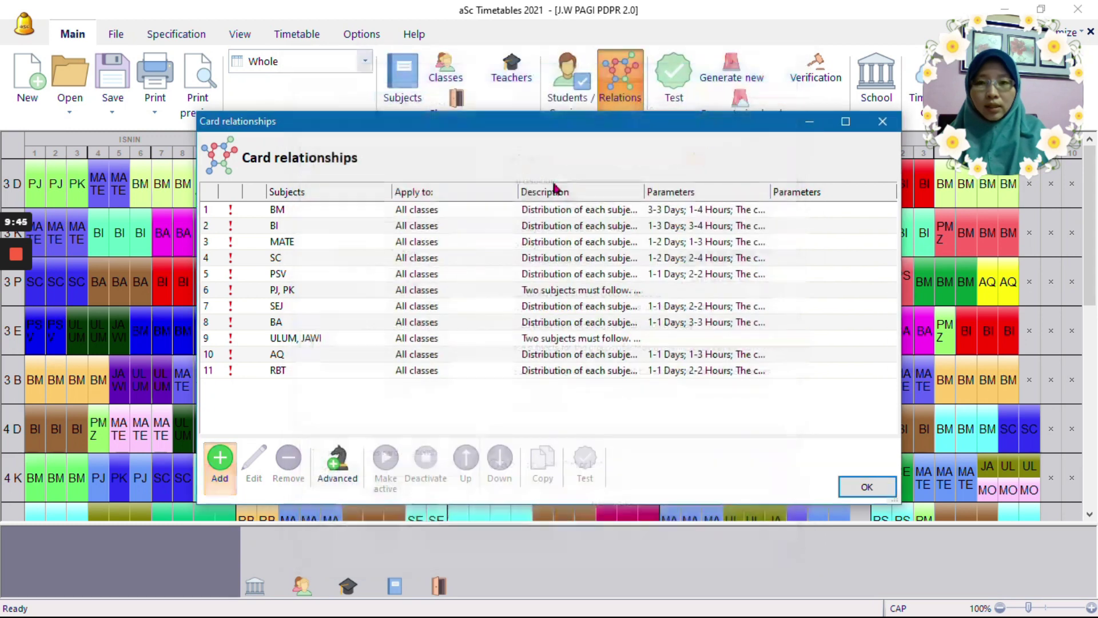
Step: Open the BM card relationship and review its weekly distribution settings and importance options
{"action": "double_click", "coordinate": [415, 214]}
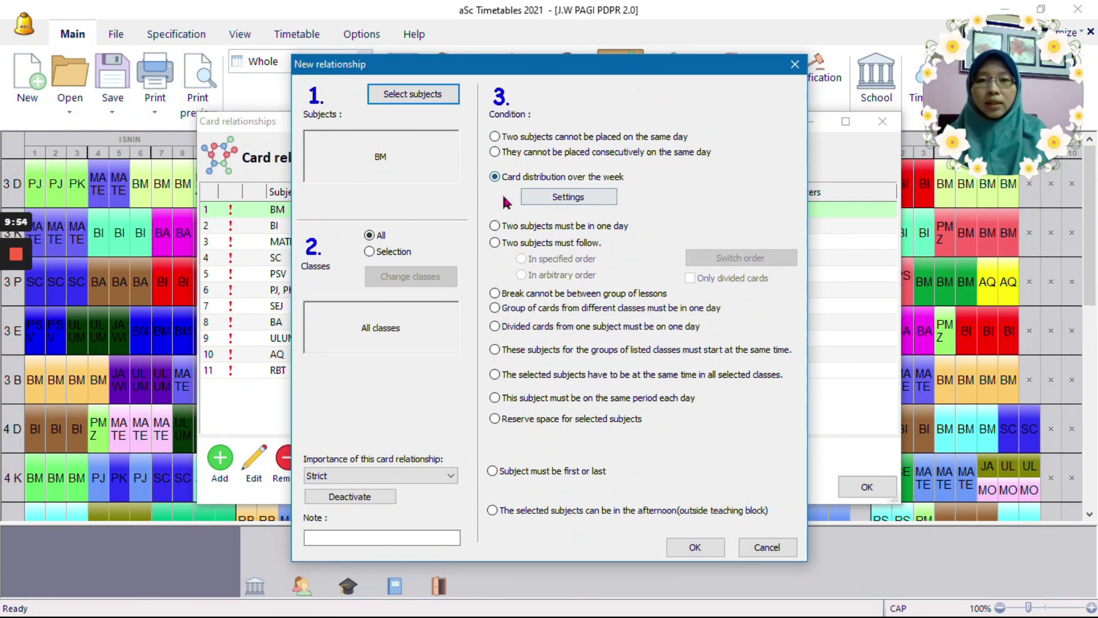
{"action": "left_click", "coordinate": [586, 200]}
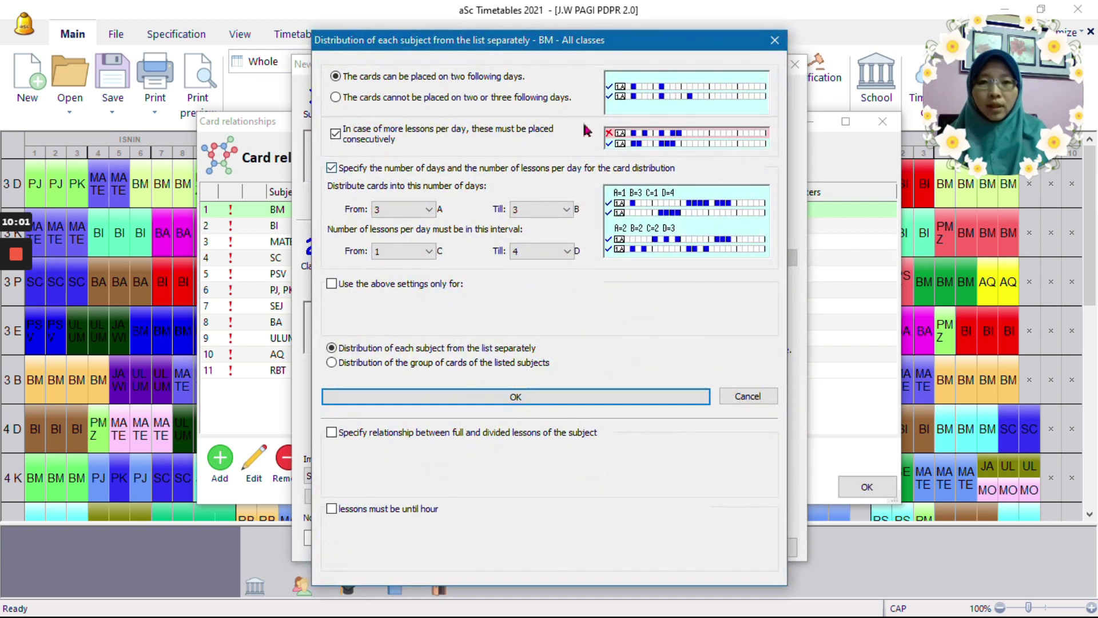
{"action": "left_click", "coordinate": [774, 39]}
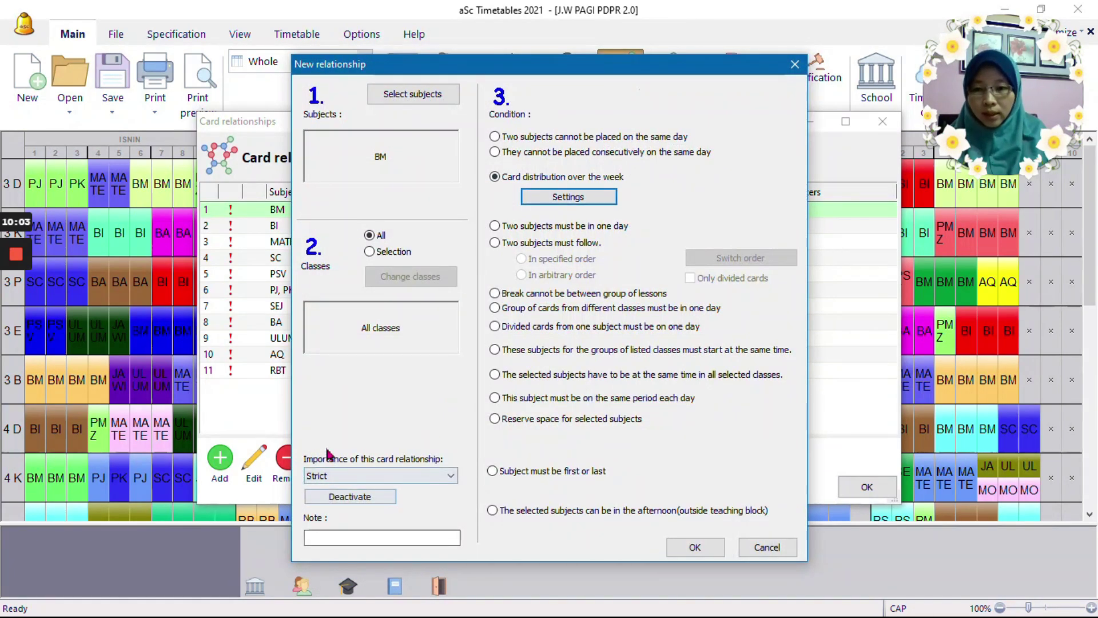
{"action": "left_click", "coordinate": [436, 483]}
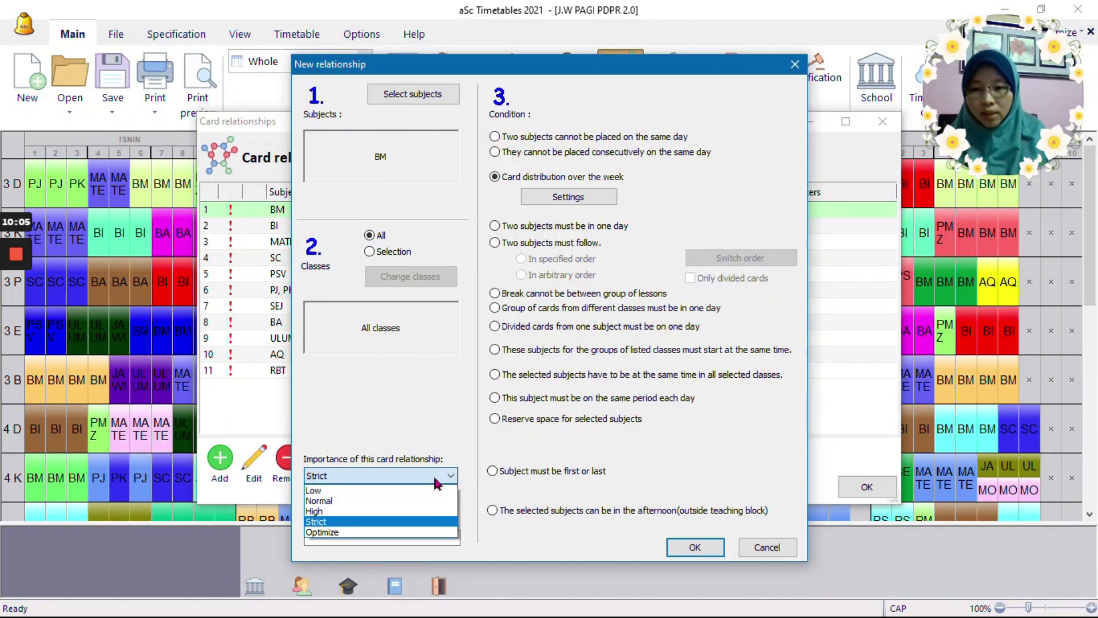
{"action": "left_click", "coordinate": [437, 484]}
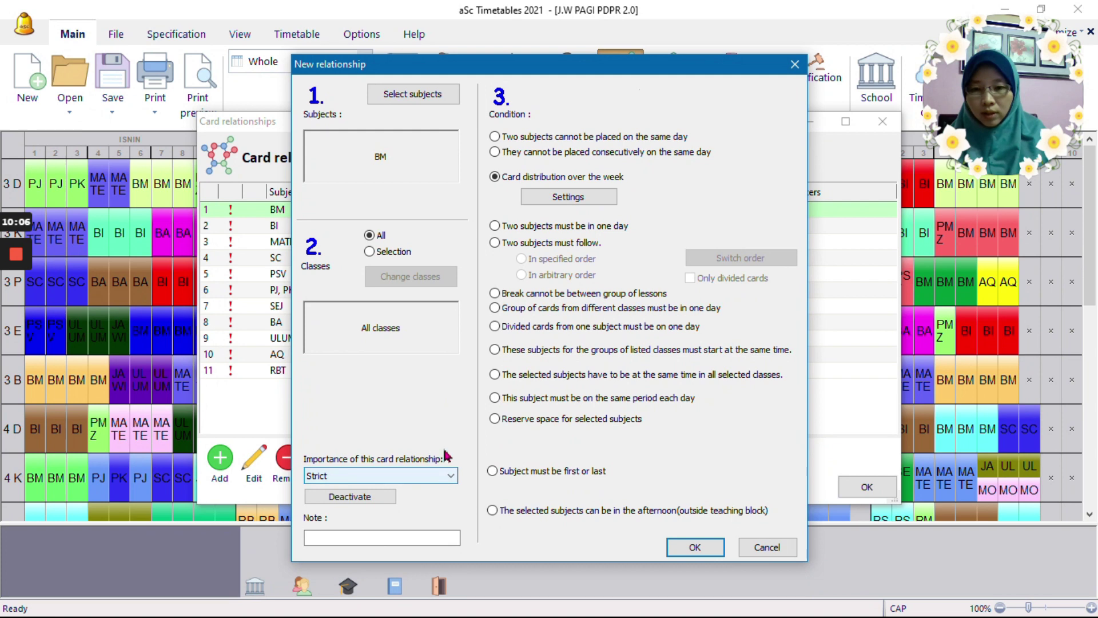
Step: Try the following-days restriction and the days-and-lessons specification in BM's card distribution, restore both options, and cancel the relationship edit
{"action": "left_click", "coordinate": [569, 198]}
{"action": "left_click", "coordinate": [570, 198]}
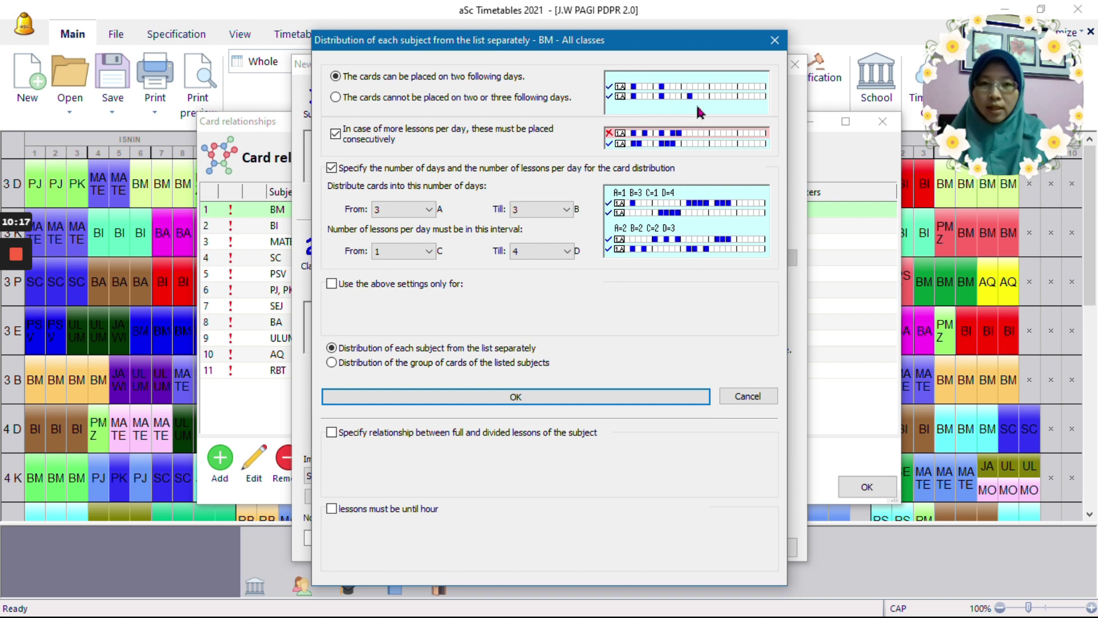
{"action": "left_click", "coordinate": [343, 99]}
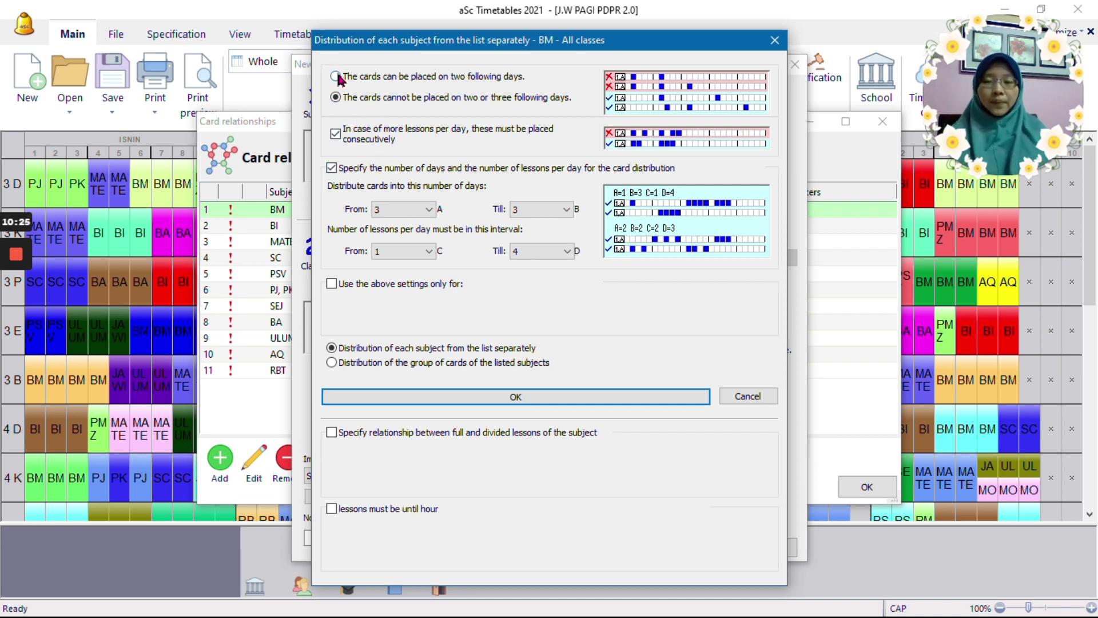
{"action": "left_click", "coordinate": [337, 78]}
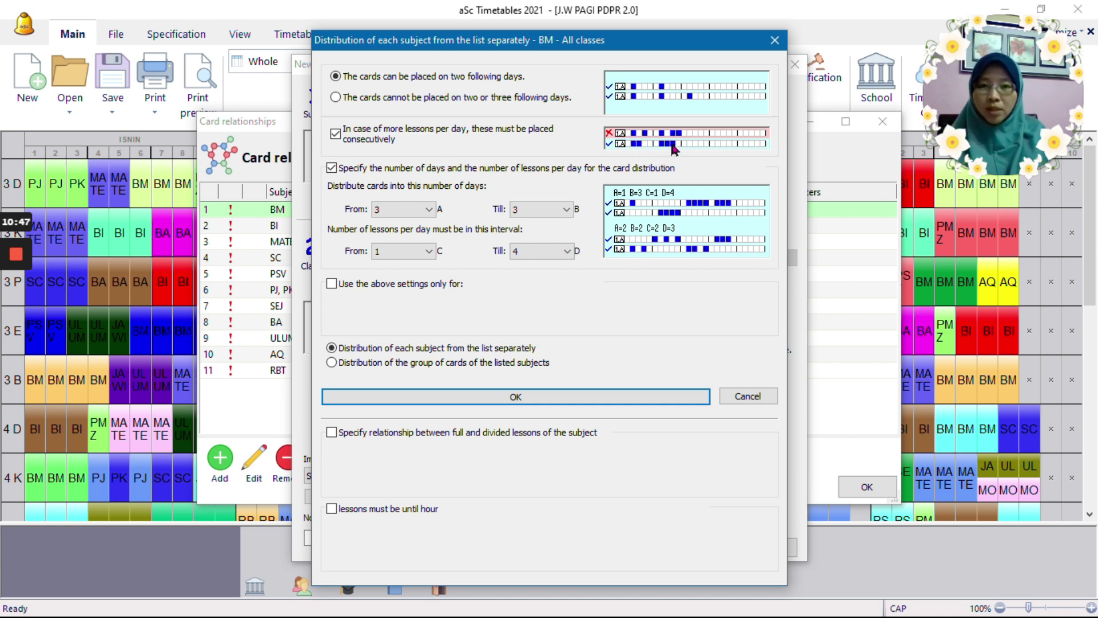
{"action": "left_click", "coordinate": [331, 168]}
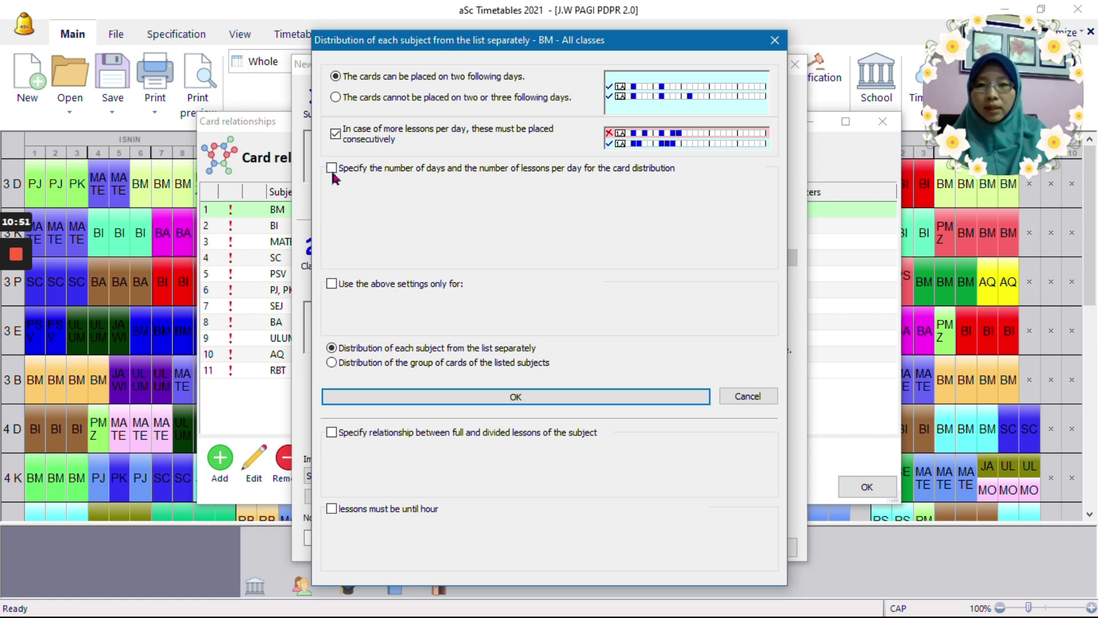
{"action": "left_click", "coordinate": [332, 168]}
{"action": "left_click", "coordinate": [331, 168]}
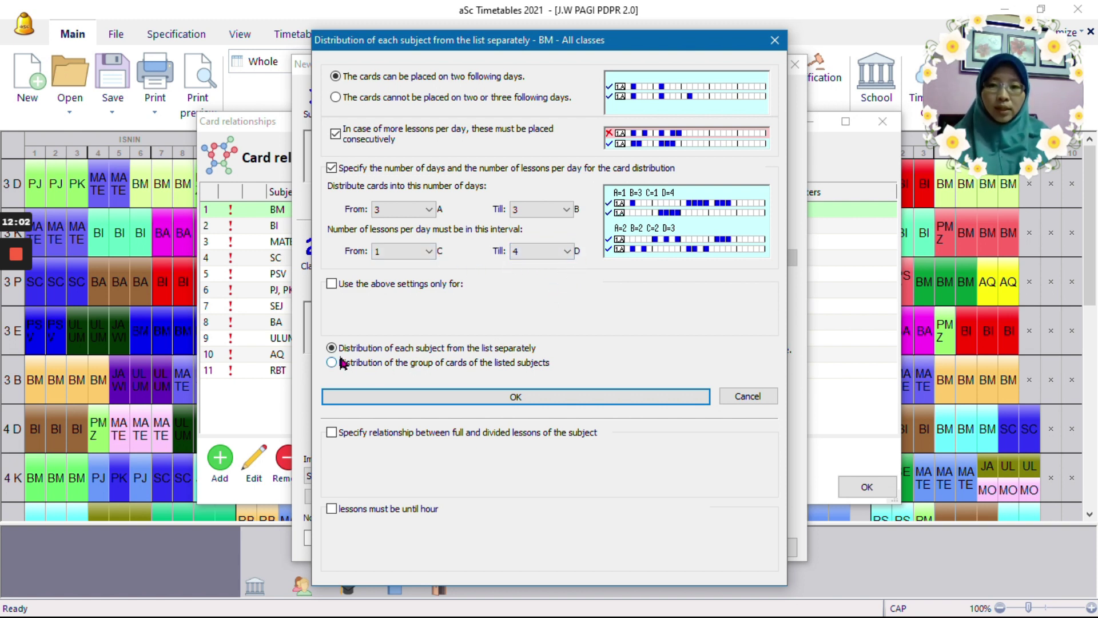
{"action": "left_click", "coordinate": [501, 397]}
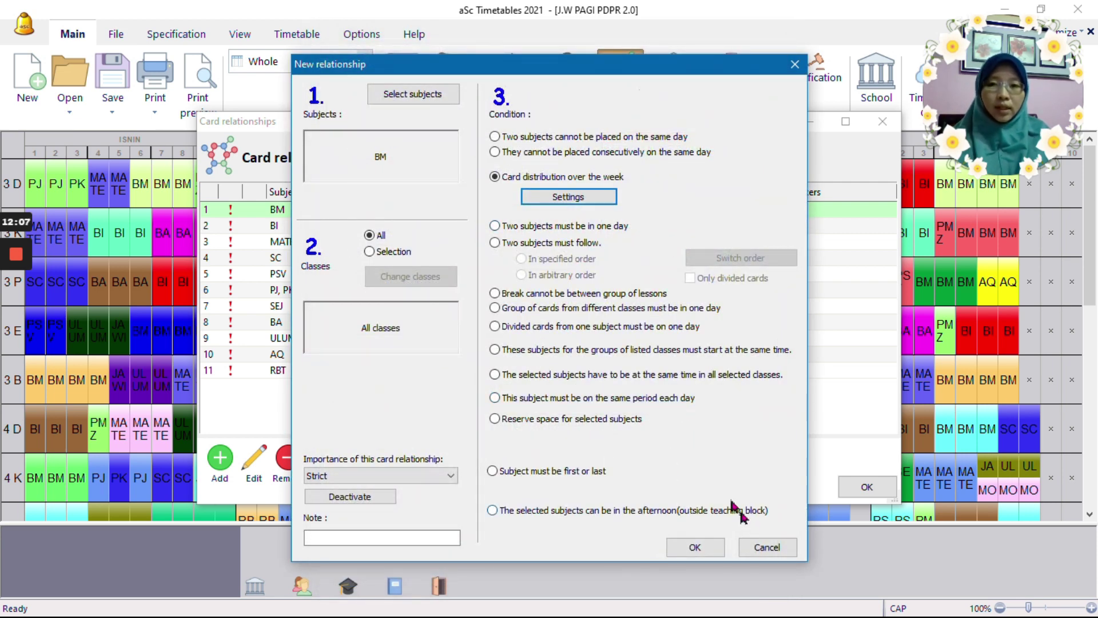
{"action": "left_click", "coordinate": [765, 547]}
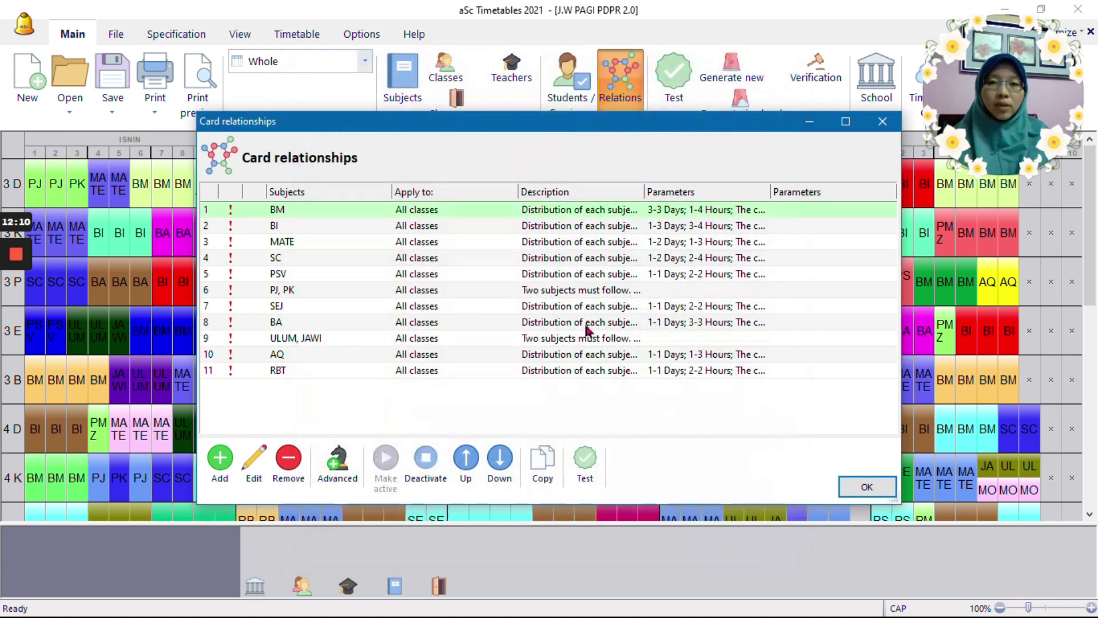
Step: Set the maximum number of lessons per day in the BI relationship's card distribution to 3 and save it
{"action": "double_click", "coordinate": [449, 227]}
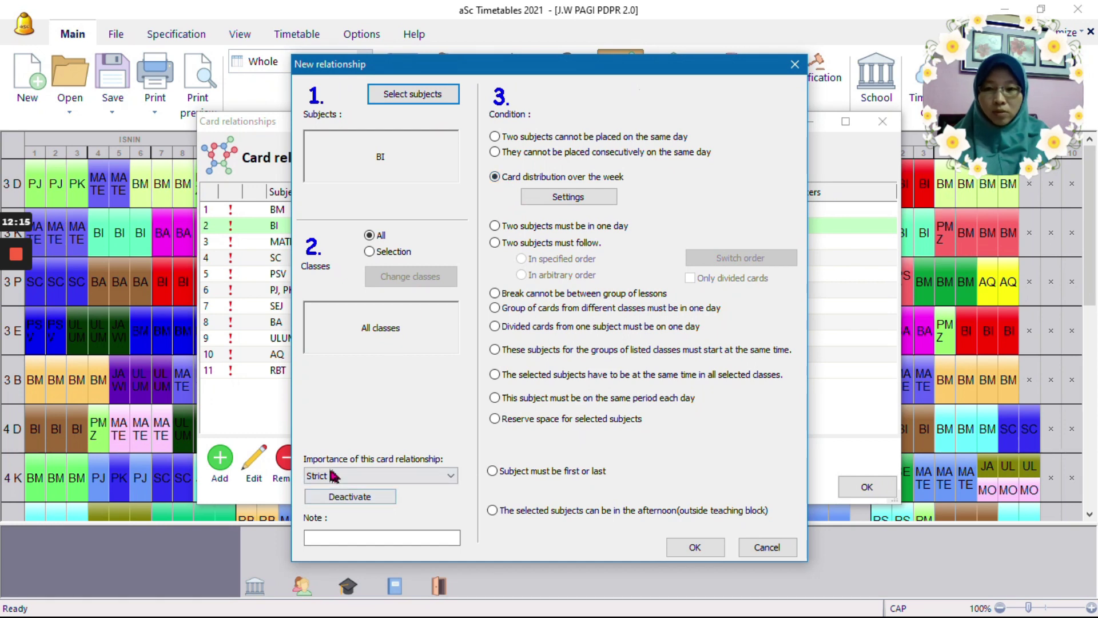
{"action": "left_click", "coordinate": [550, 204]}
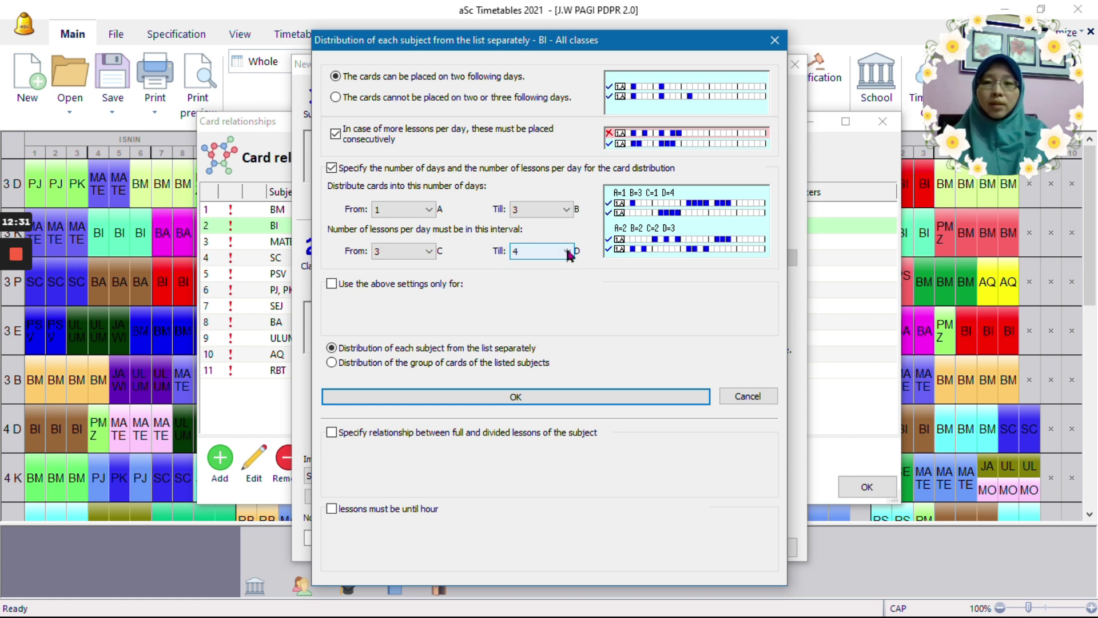
{"action": "left_click", "coordinate": [568, 252]}
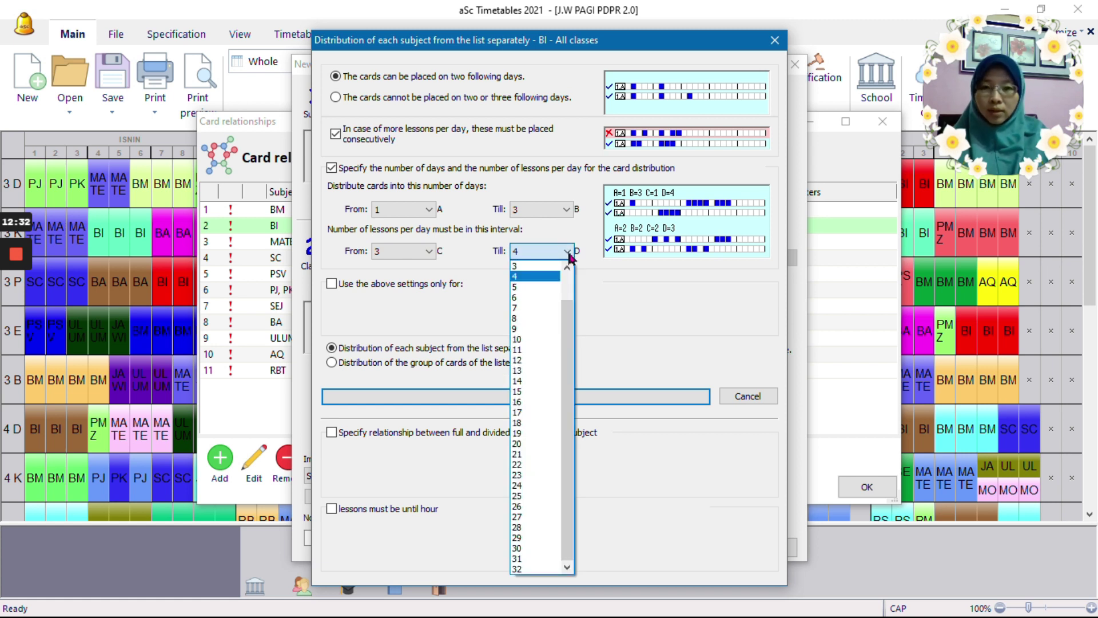
{"action": "left_click", "coordinate": [532, 266]}
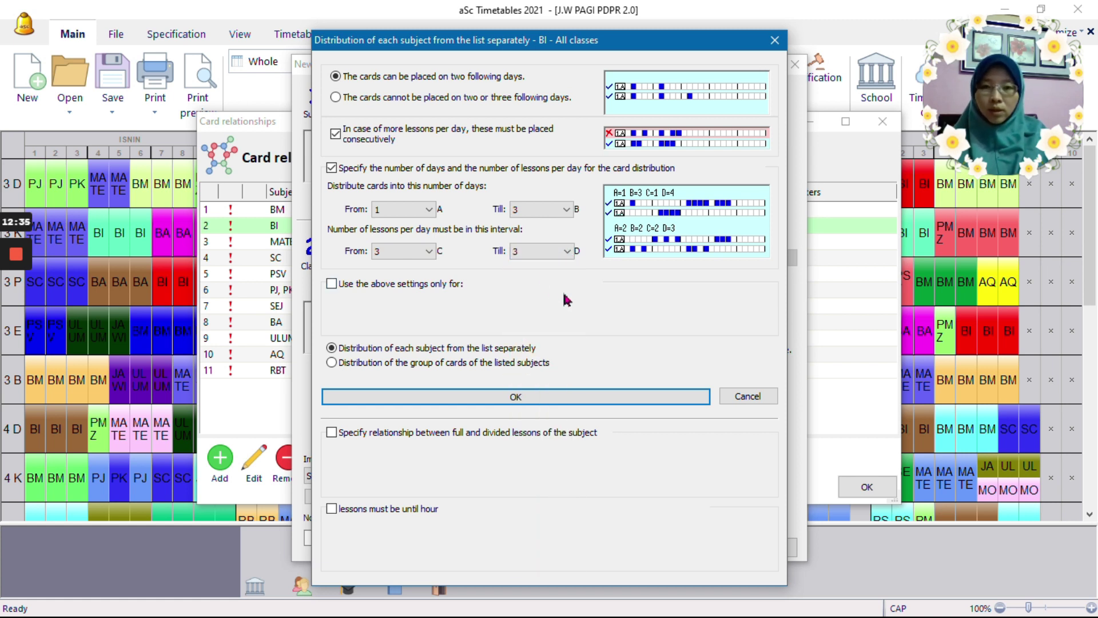
{"action": "left_click", "coordinate": [531, 399]}
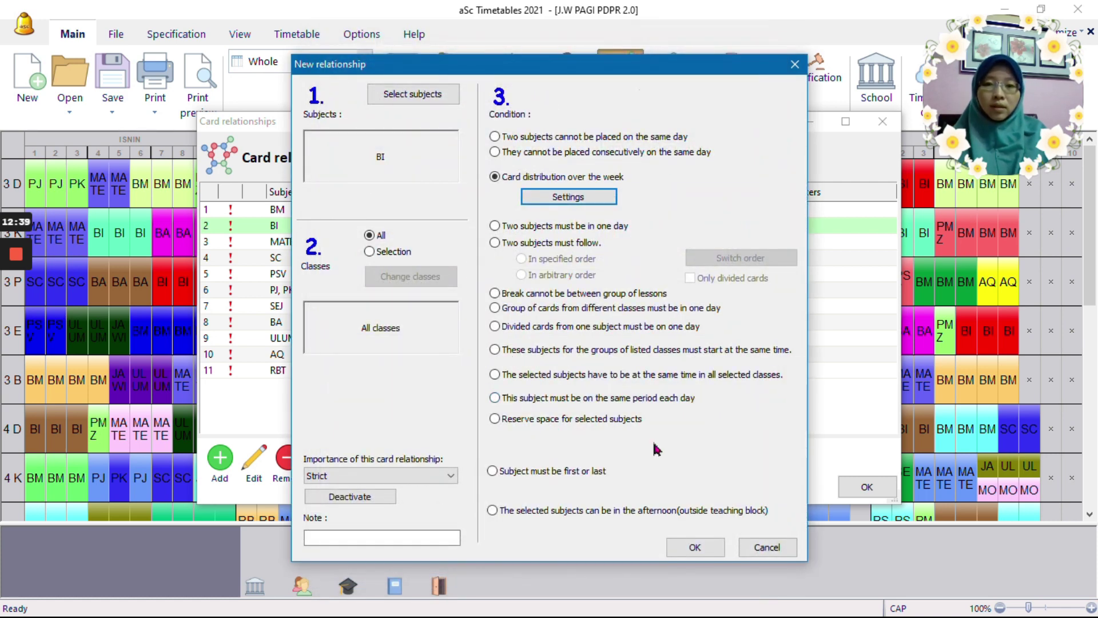
{"action": "left_click", "coordinate": [717, 554]}
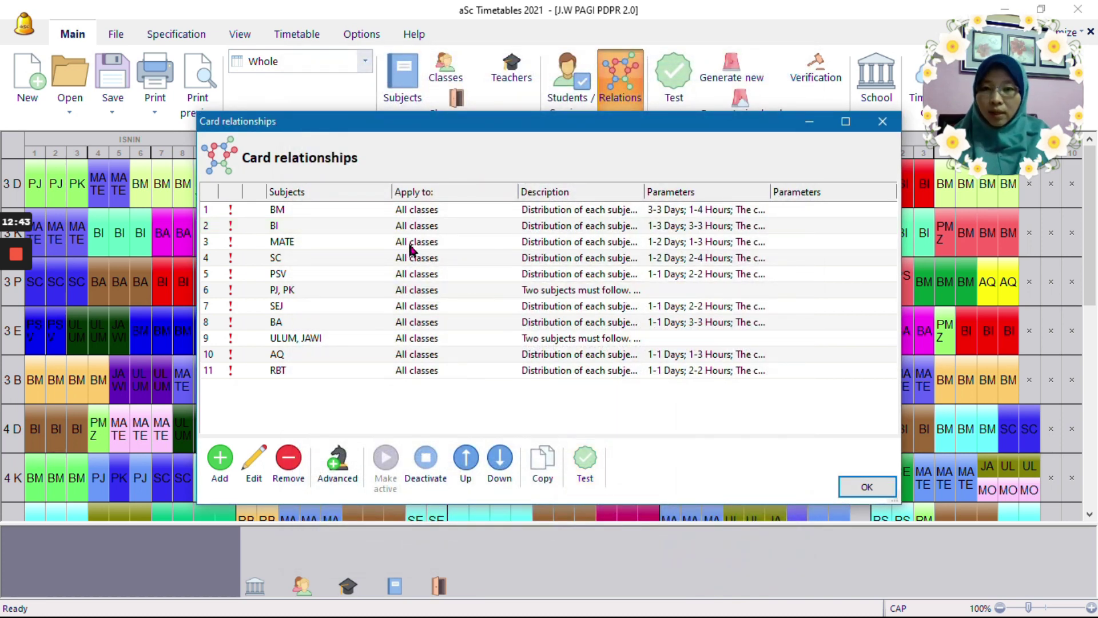
Step: Review the day and lesson ranges in the MATE relationship's card distribution and leave it unchanged
{"action": "left_click", "coordinate": [409, 246]}
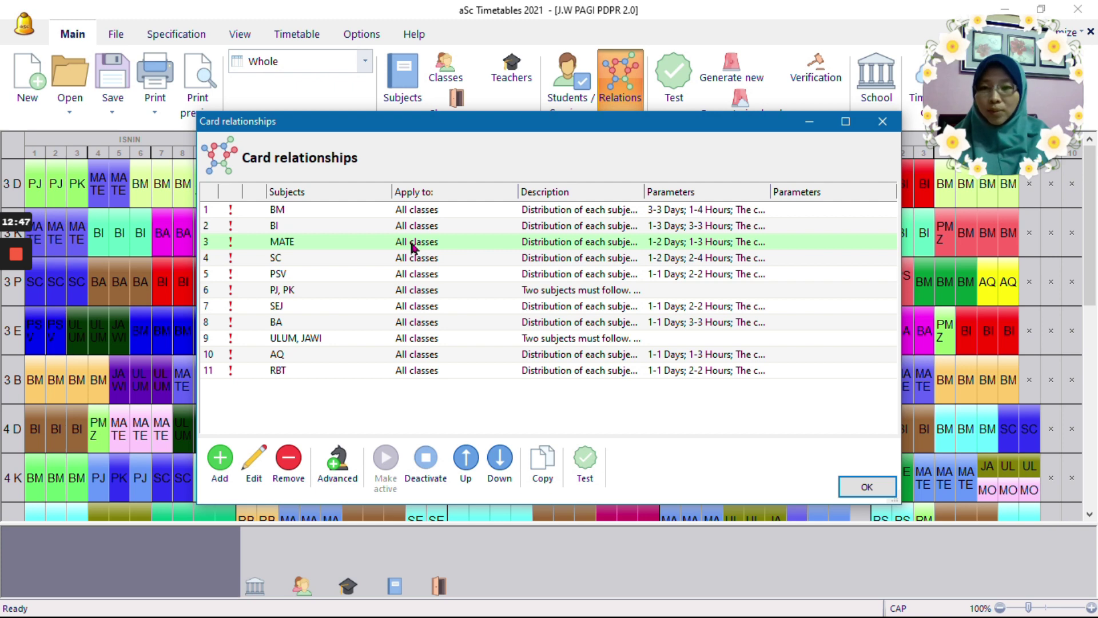
{"action": "double_click", "coordinate": [412, 245]}
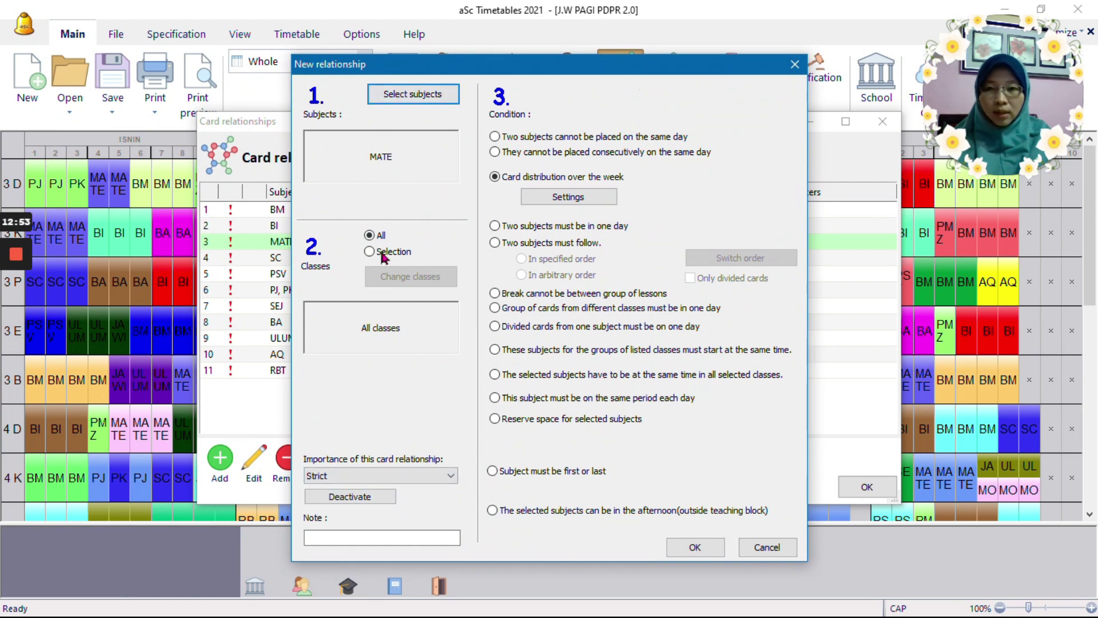
{"action": "left_click", "coordinate": [559, 200]}
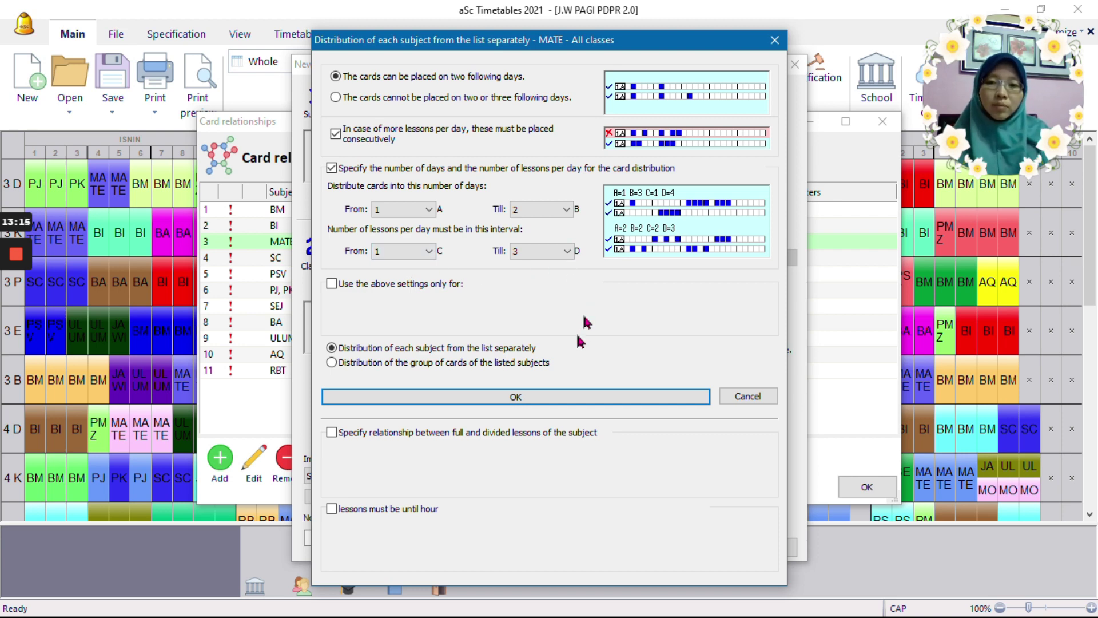
{"action": "left_click", "coordinate": [554, 403]}
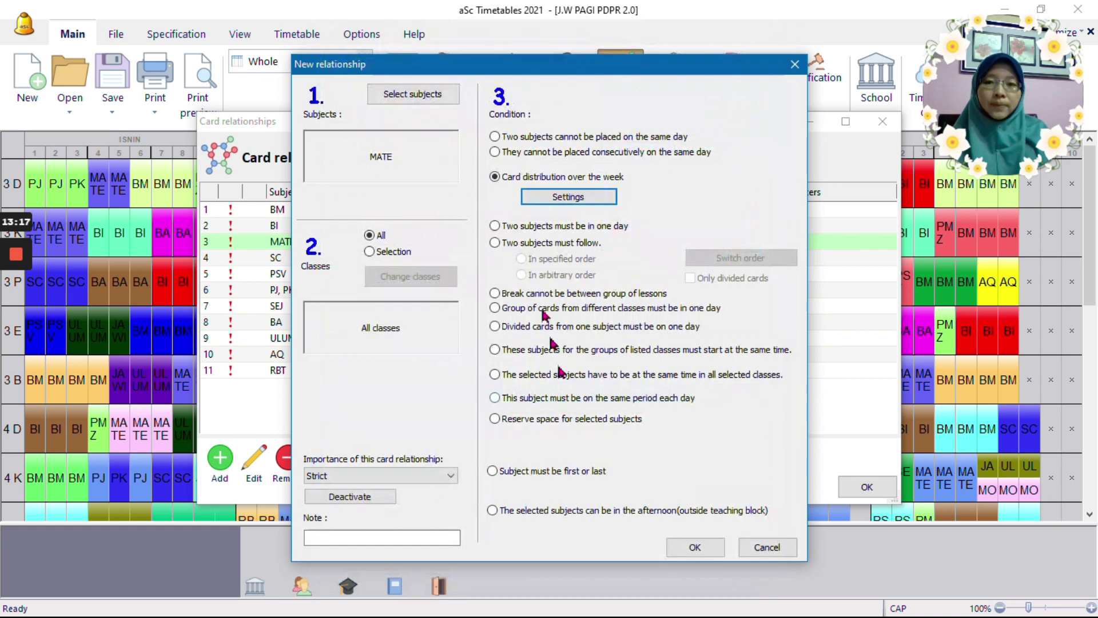
{"action": "left_click", "coordinate": [767, 547]}
Step: Review the day and lesson ranges in the SC relationship's card distribution and leave it unchanged
{"action": "double_click", "coordinate": [401, 259]}
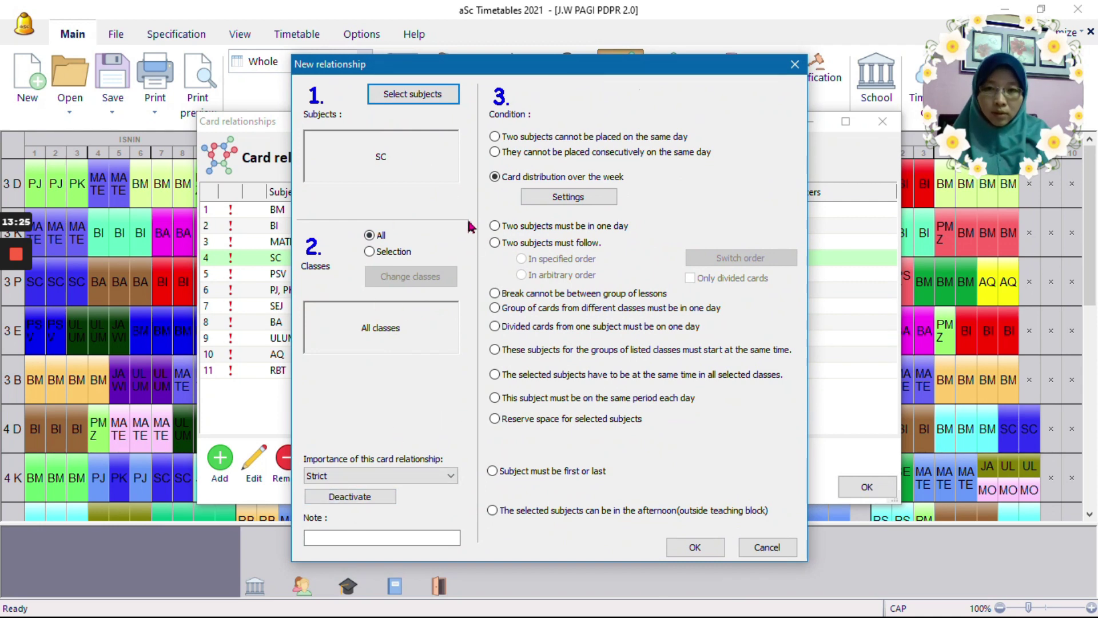
{"action": "left_click", "coordinate": [567, 198]}
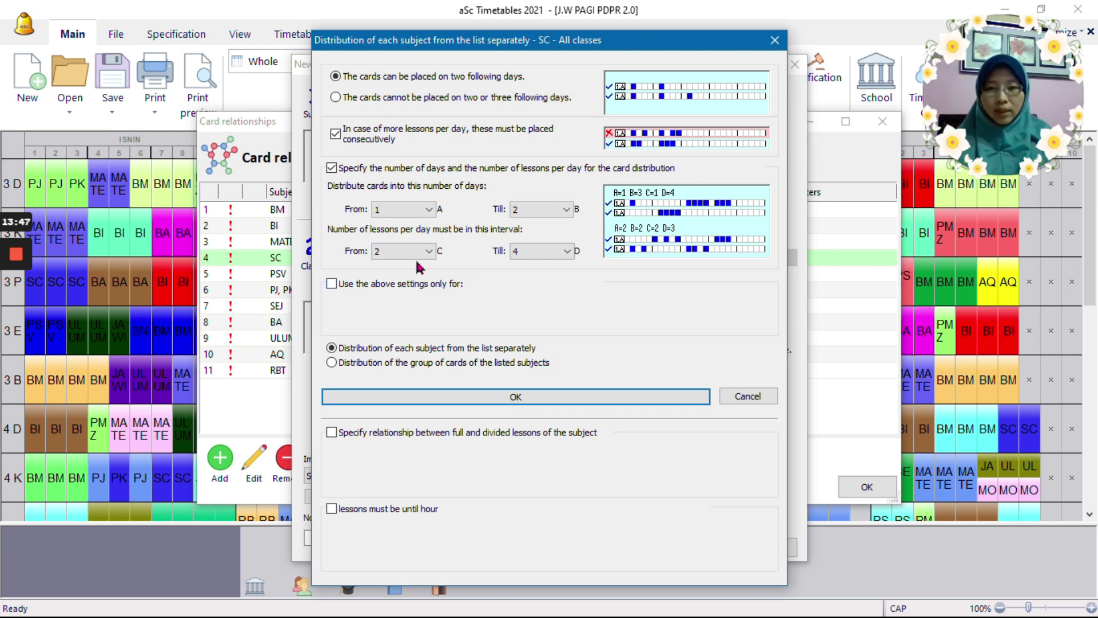
{"action": "left_click", "coordinate": [496, 397]}
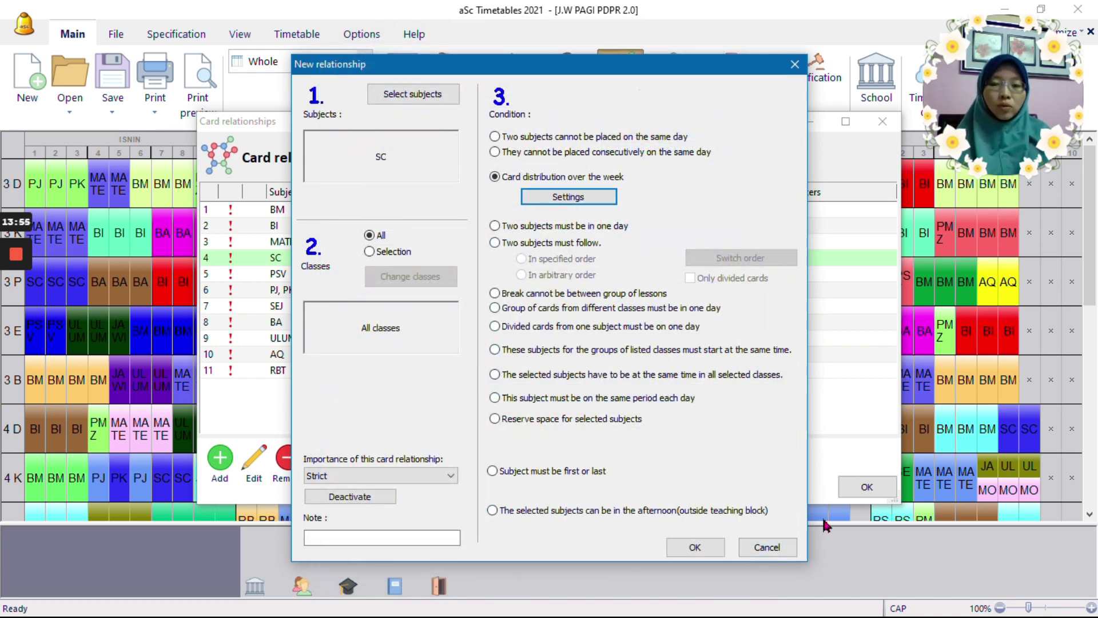
{"action": "left_click", "coordinate": [778, 547]}
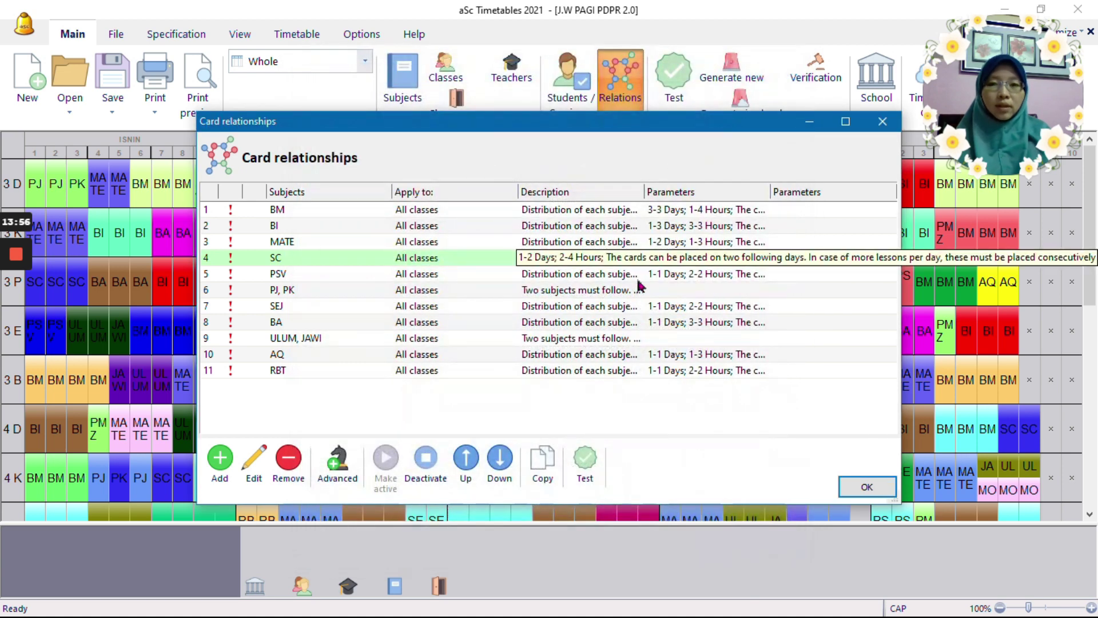
Step: Review the day and lesson ranges in the PSV relationship's card distribution and leave it unchanged
{"action": "double_click", "coordinate": [418, 276]}
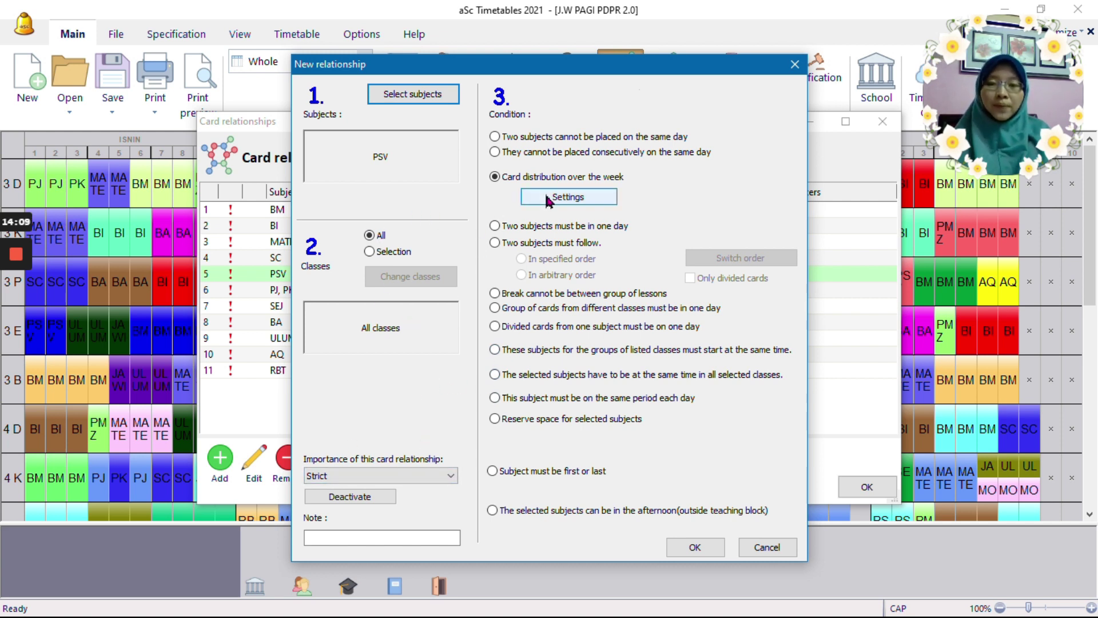
{"action": "left_click", "coordinate": [529, 194]}
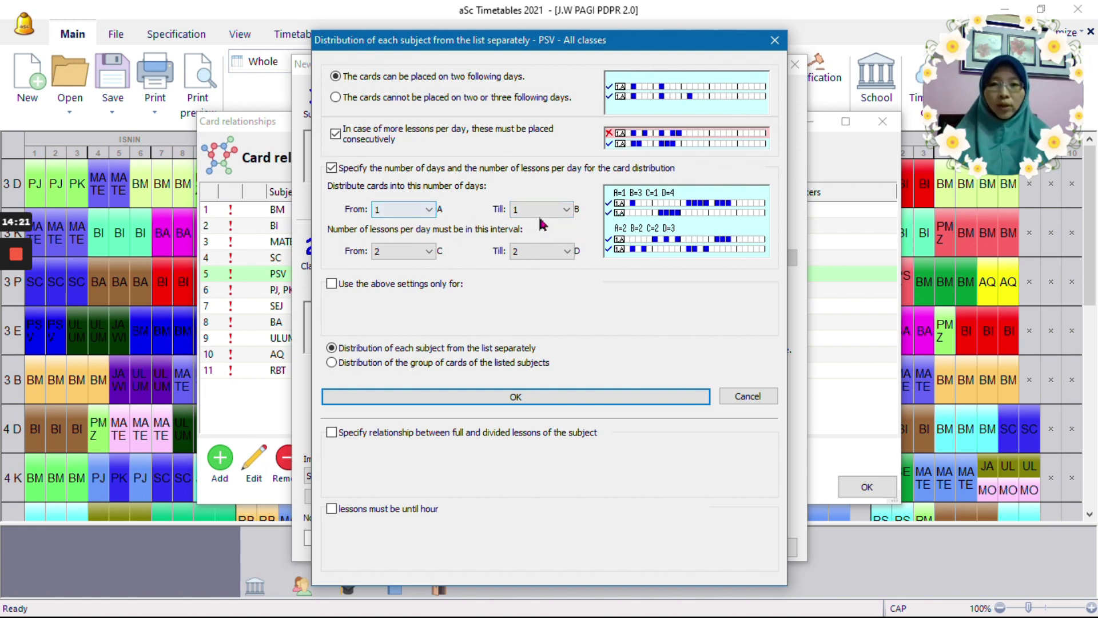
{"action": "left_click", "coordinate": [517, 249]}
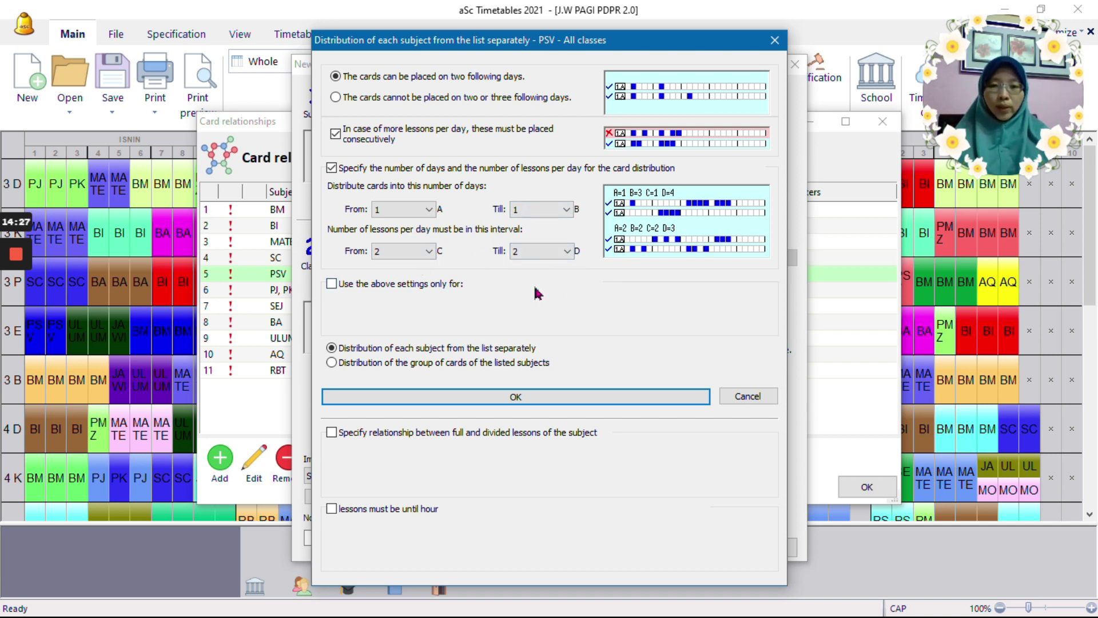
{"action": "left_click", "coordinate": [537, 404]}
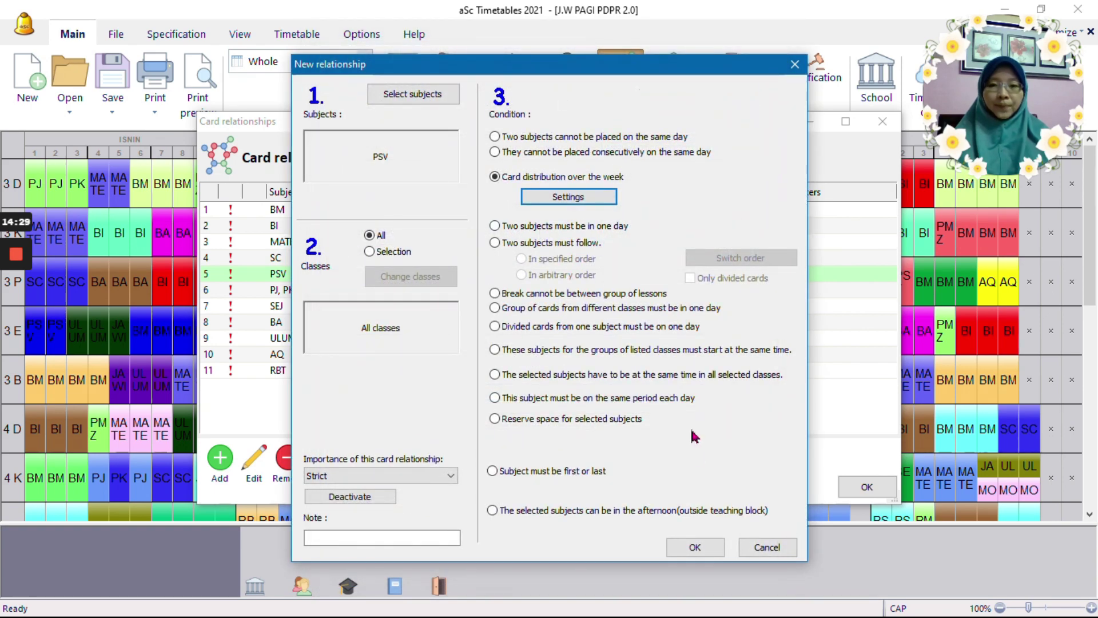
{"action": "left_click", "coordinate": [761, 552]}
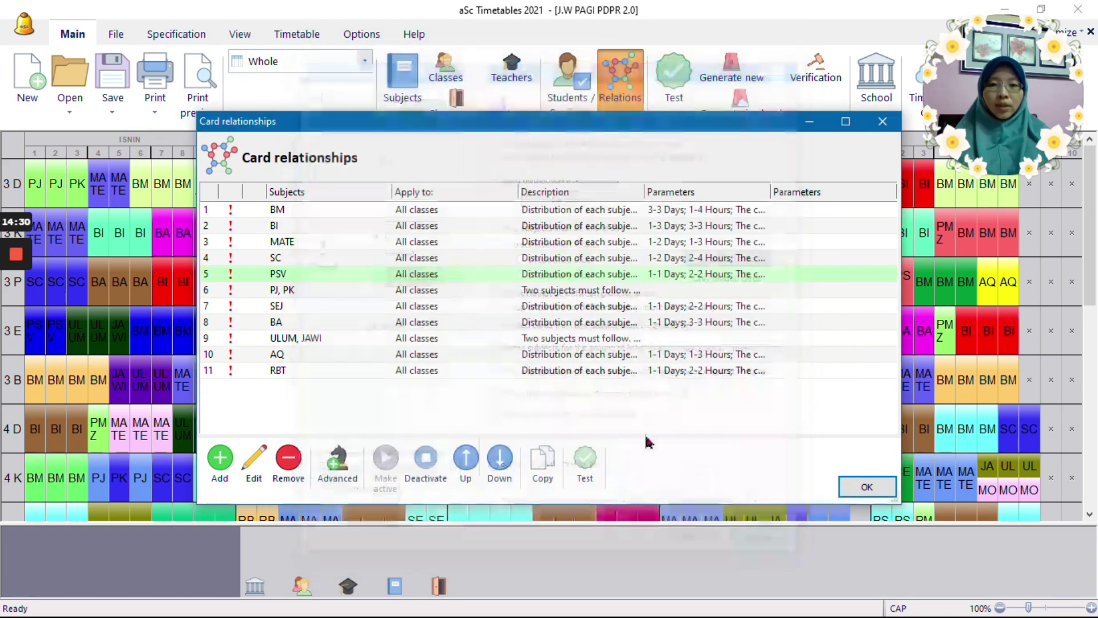
Step: Try the specified order for the PJ, PK must-follow relationship, restore the arbitrary order and confirm the relationship
{"action": "double_click", "coordinate": [434, 290]}
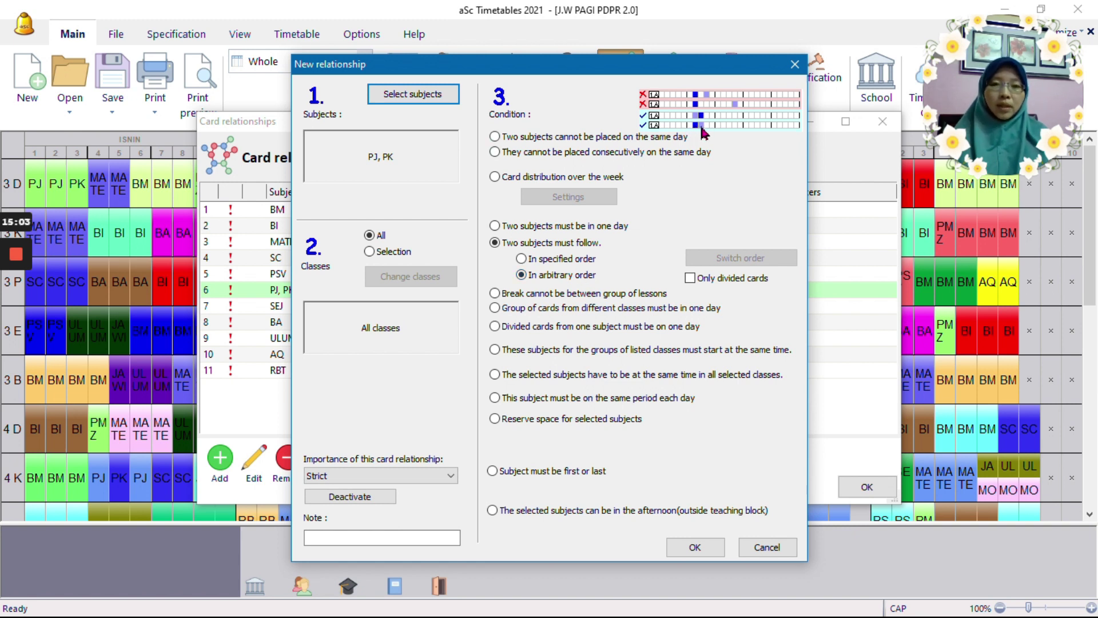
{"action": "left_click", "coordinate": [571, 262]}
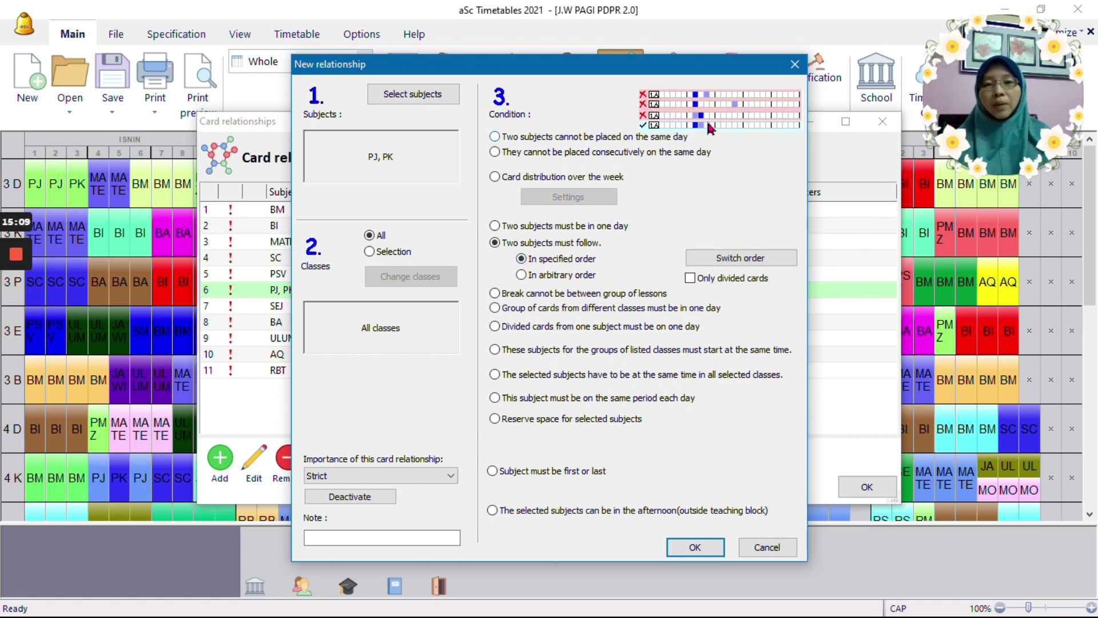
{"action": "left_click", "coordinate": [523, 276]}
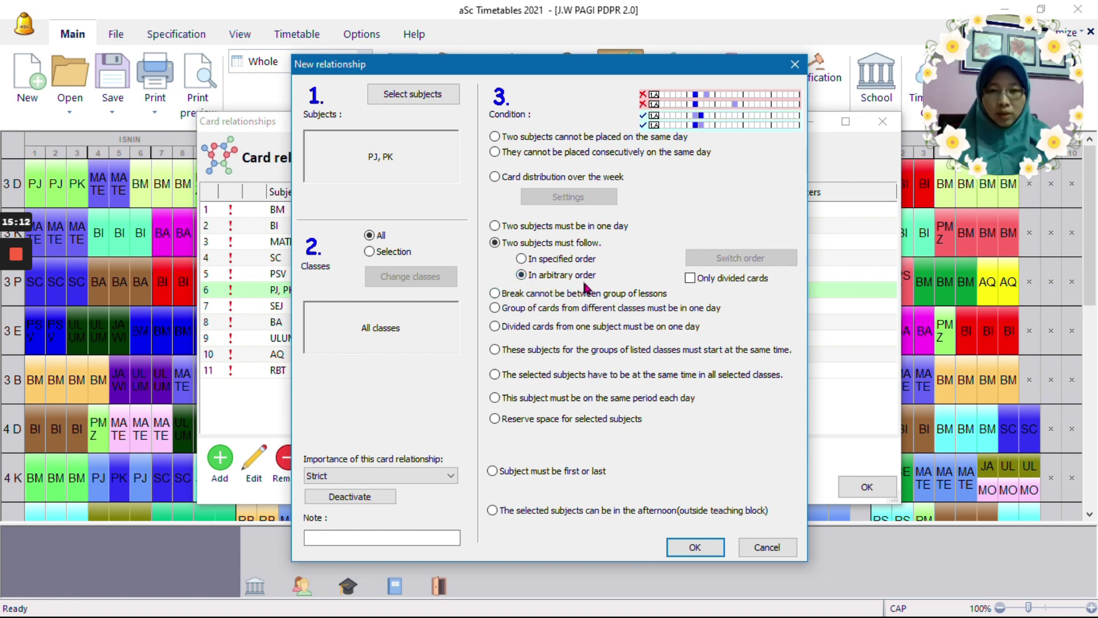
{"action": "left_click", "coordinate": [695, 548]}
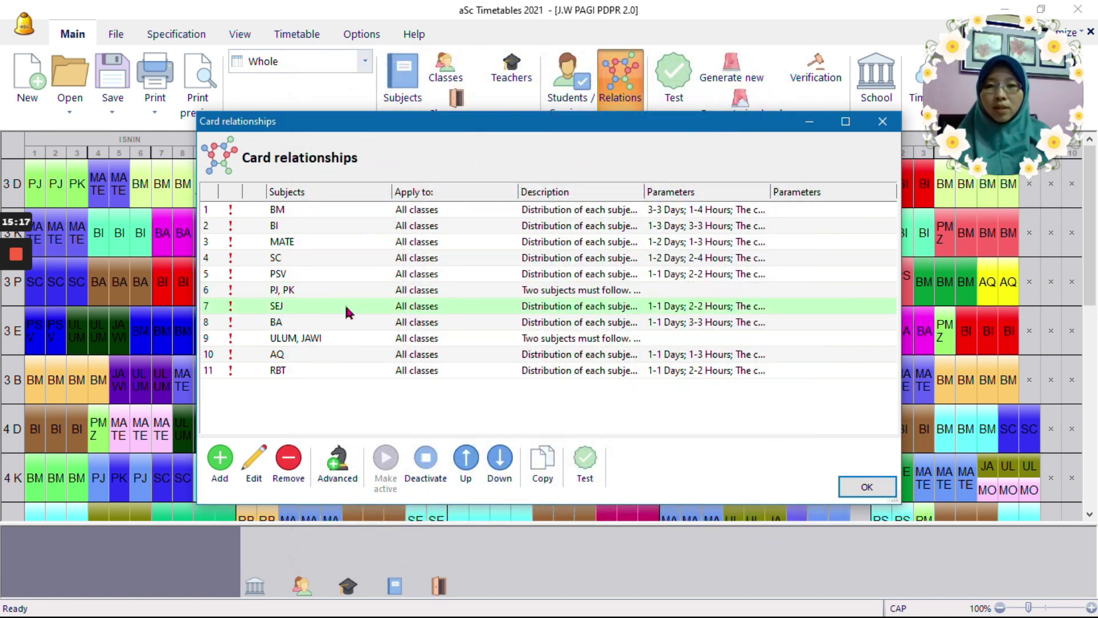
Step: Review the day and lesson ranges in the SEJ relationship's card distribution and leave it unchanged
{"action": "double_click", "coordinate": [518, 309]}
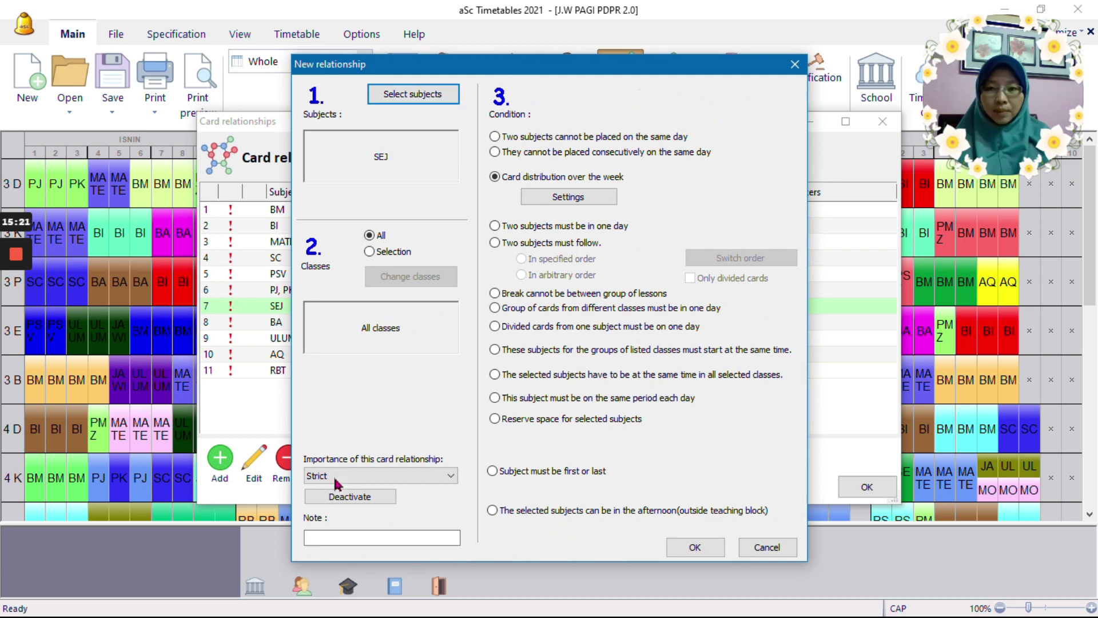
{"action": "left_click", "coordinate": [566, 197]}
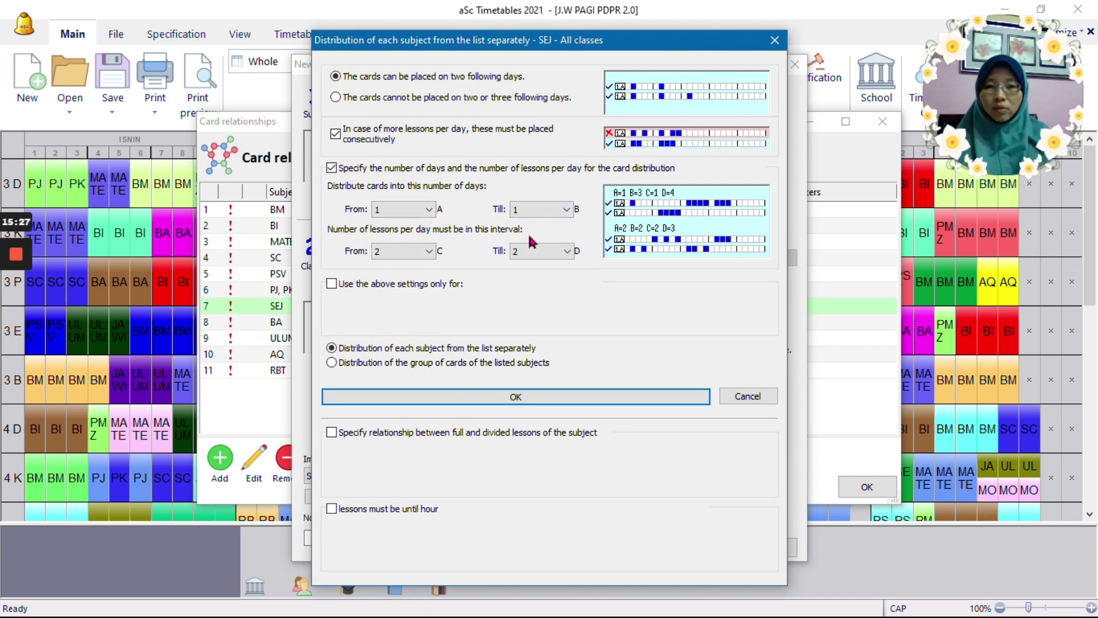
{"action": "left_click", "coordinate": [526, 399]}
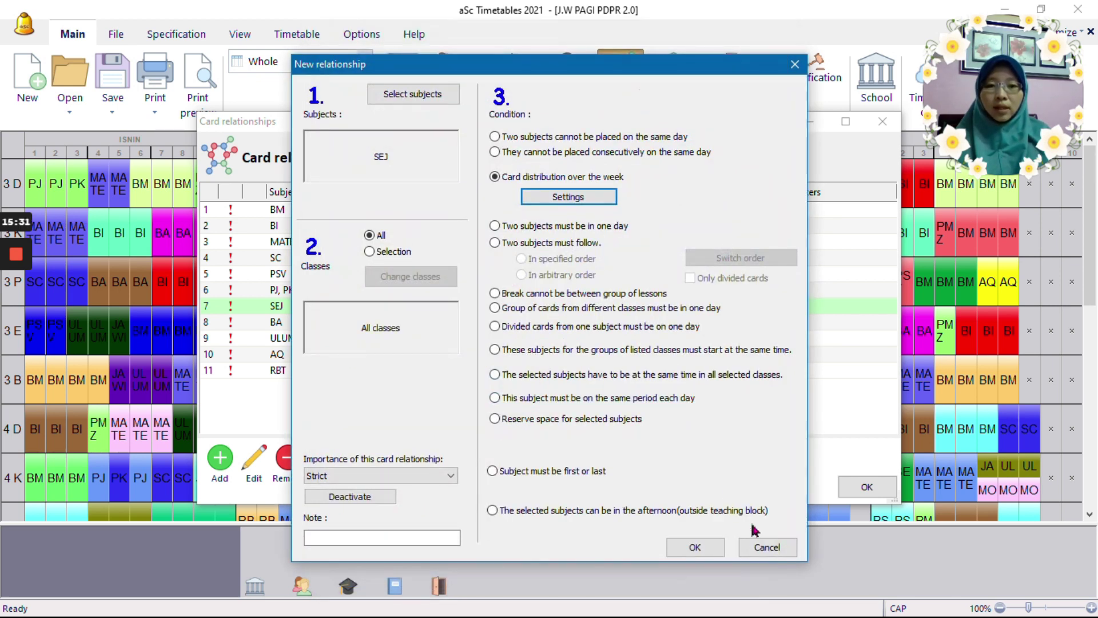
{"action": "left_click", "coordinate": [766, 546]}
Step: Review the BA relationship's card distribution and the ULUM, JAWI relationship's must-follow condition without changing either
{"action": "double_click", "coordinate": [411, 322]}
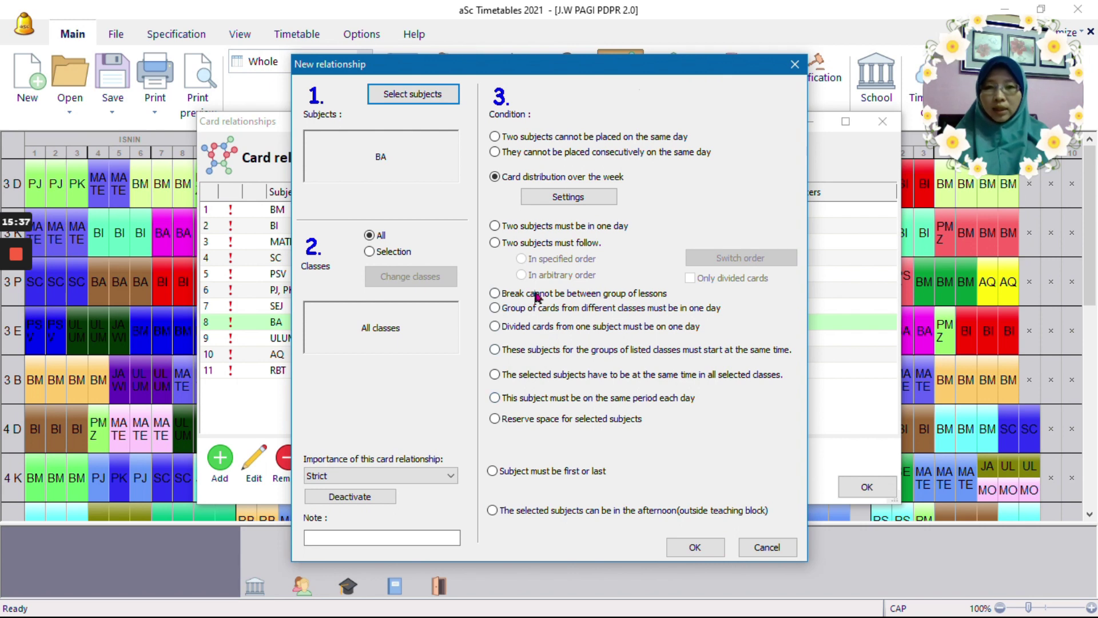
{"action": "key", "text": "Return"}
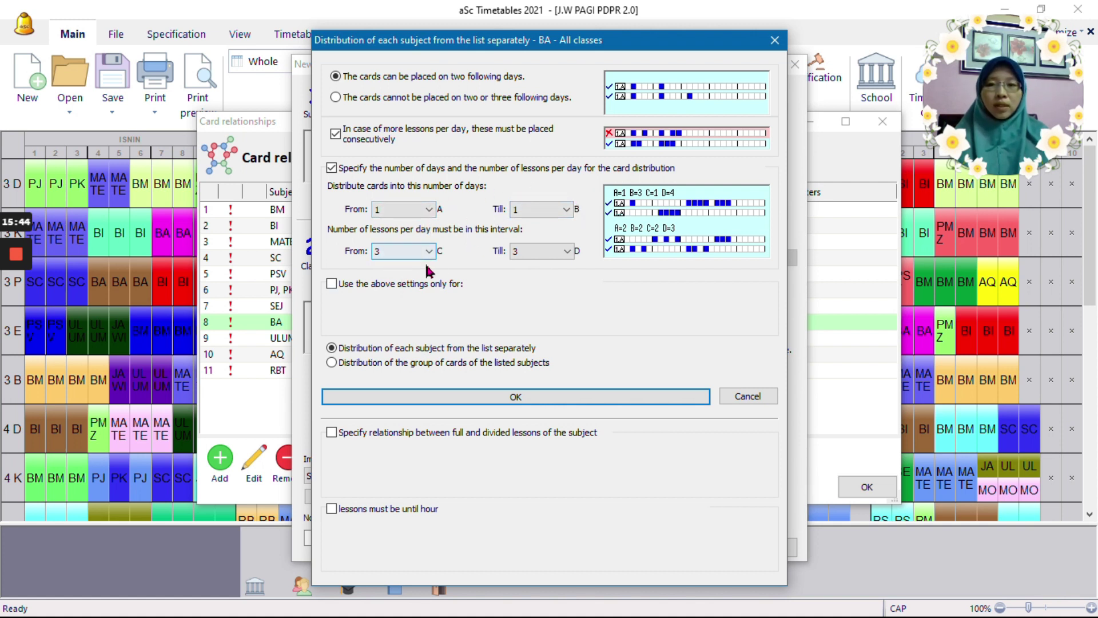
{"action": "left_click", "coordinate": [546, 398]}
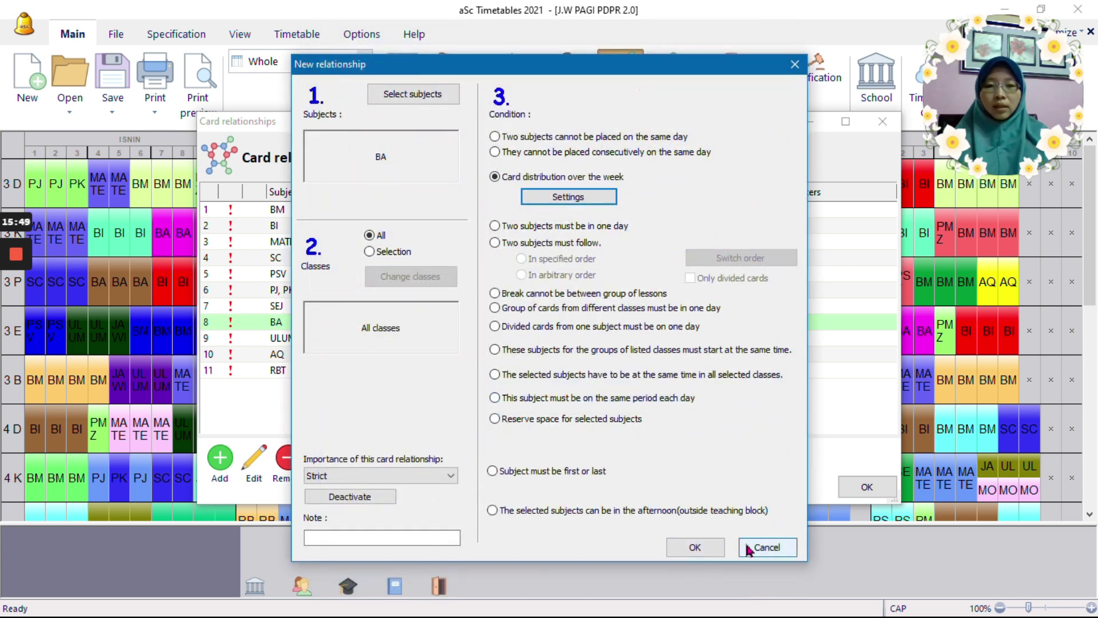
{"action": "left_click", "coordinate": [764, 548]}
{"action": "double_click", "coordinate": [420, 339]}
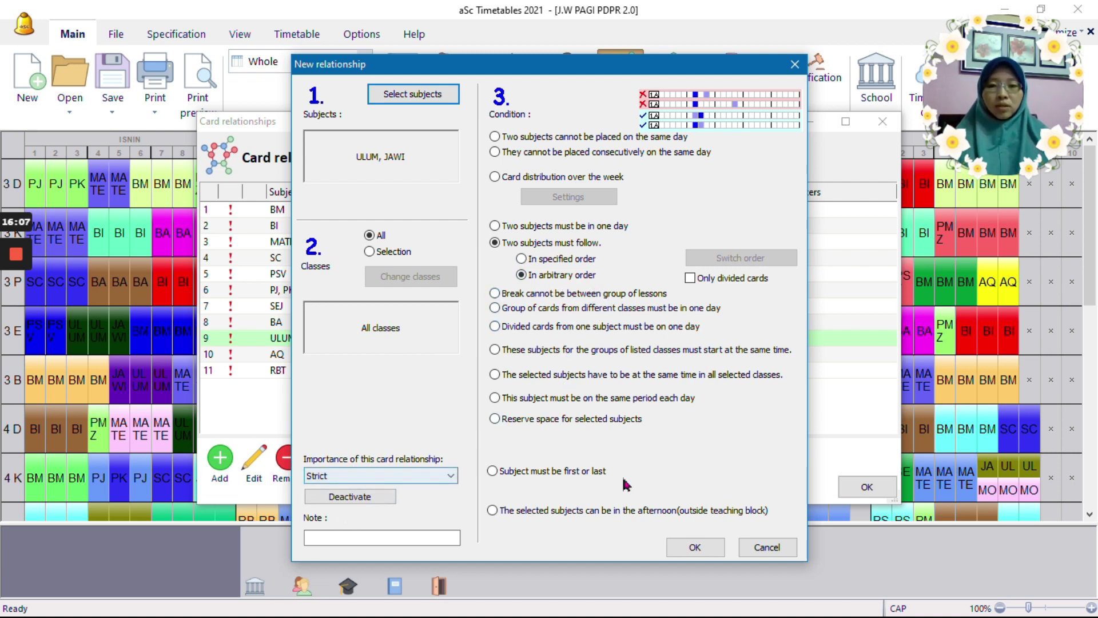
{"action": "left_click", "coordinate": [700, 545]}
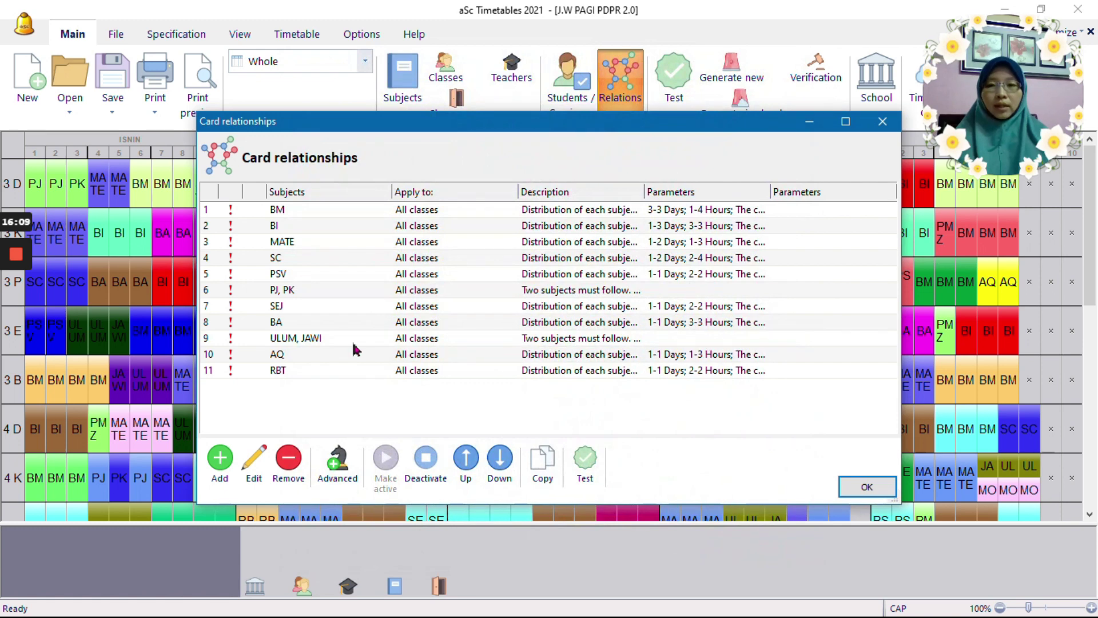
Step: Review the day and lesson ranges in the AQ relationship's card distribution and confirm it without changes
{"action": "left_click", "coordinate": [389, 359]}
{"action": "double_click", "coordinate": [389, 359]}
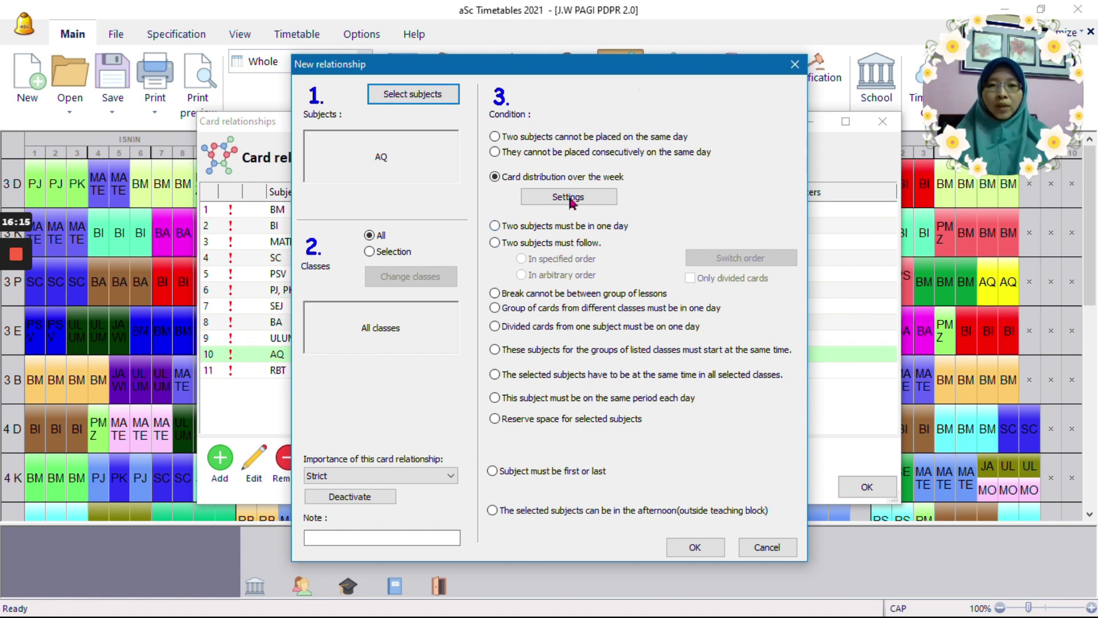
{"action": "left_click", "coordinate": [544, 200]}
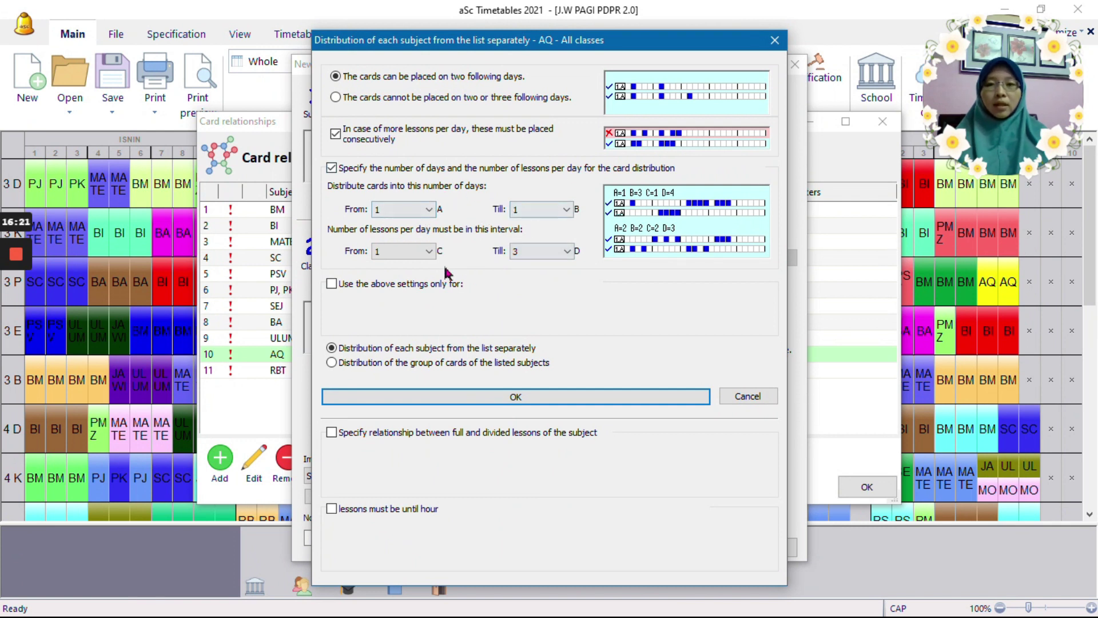
{"action": "left_click", "coordinate": [529, 212]}
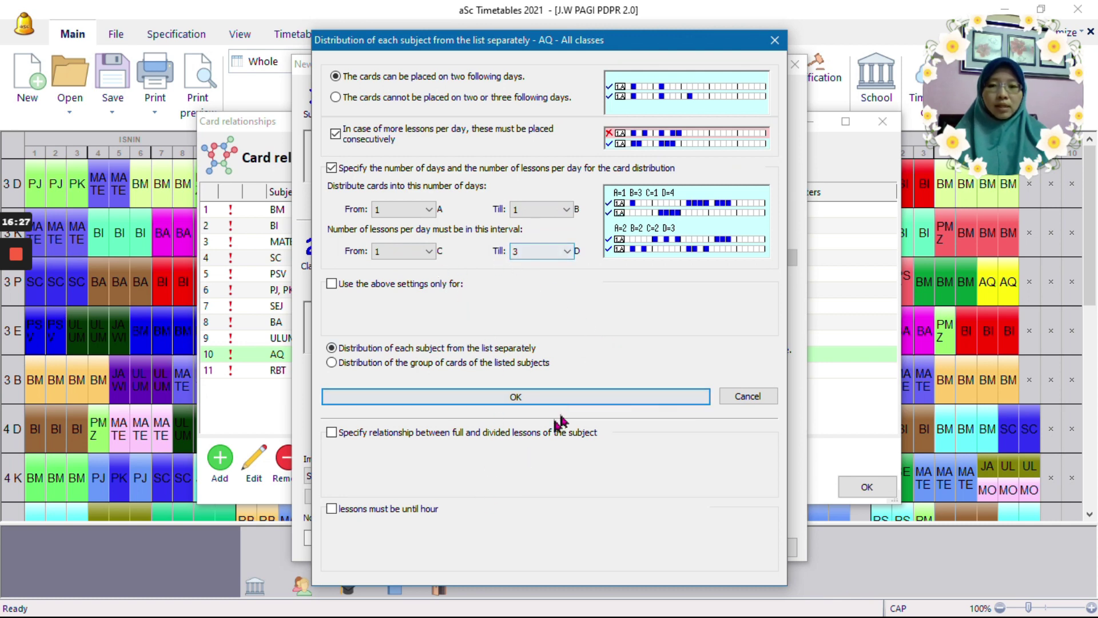
{"action": "left_click", "coordinate": [557, 397]}
{"action": "left_click", "coordinate": [695, 547]}
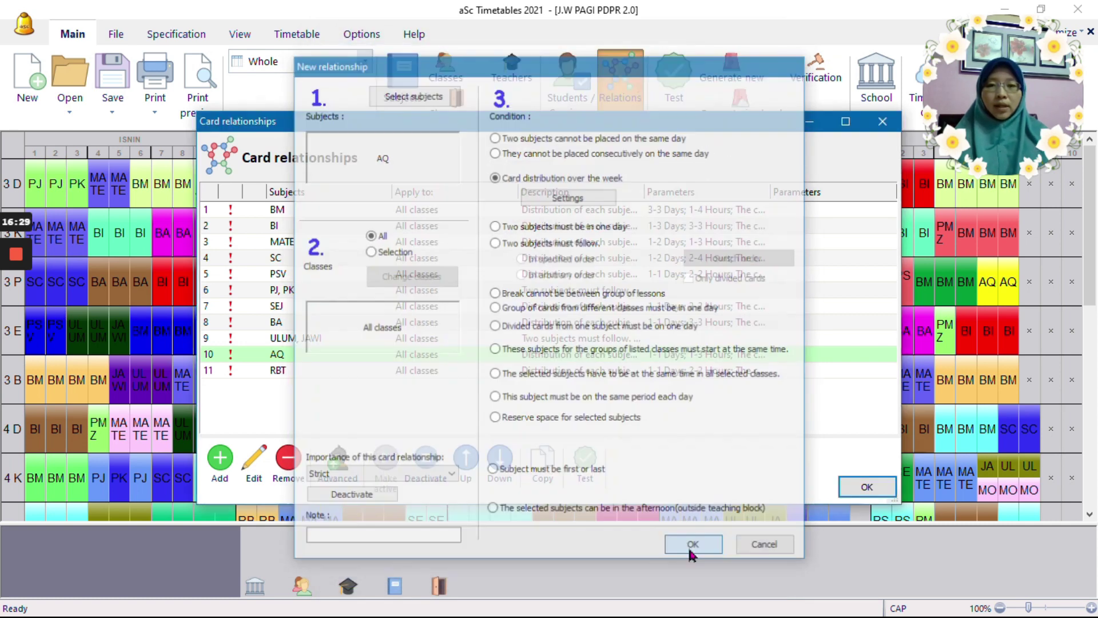
Step: Review the day and lesson ranges in the RBT relationship's card distribution, leave it unchanged, and close the card relationships
{"action": "double_click", "coordinate": [378, 373]}
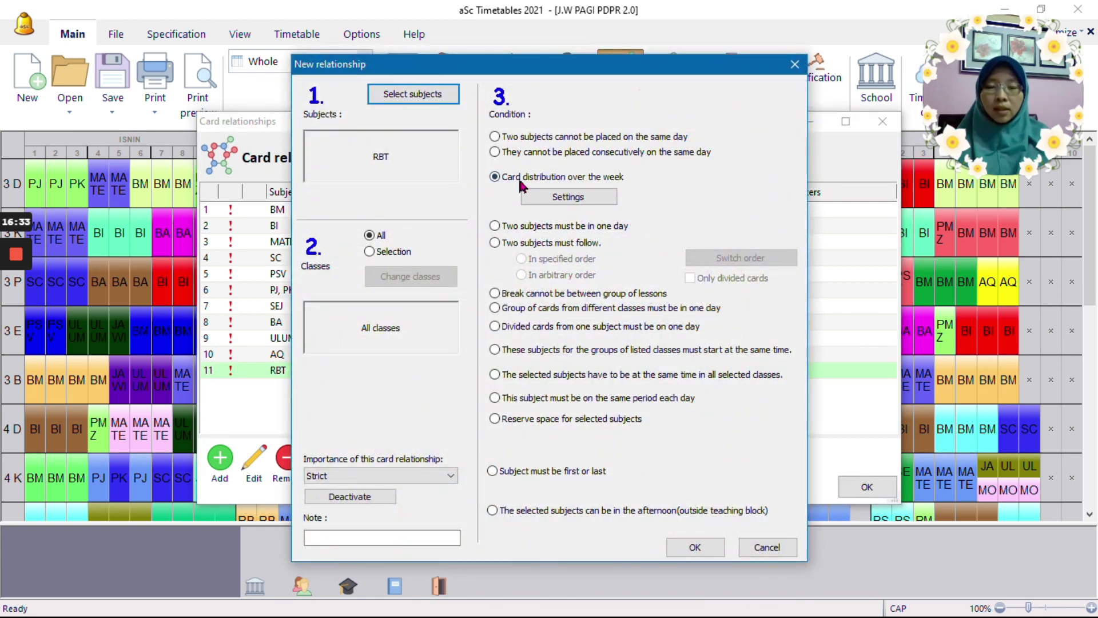
{"action": "left_click", "coordinate": [569, 199]}
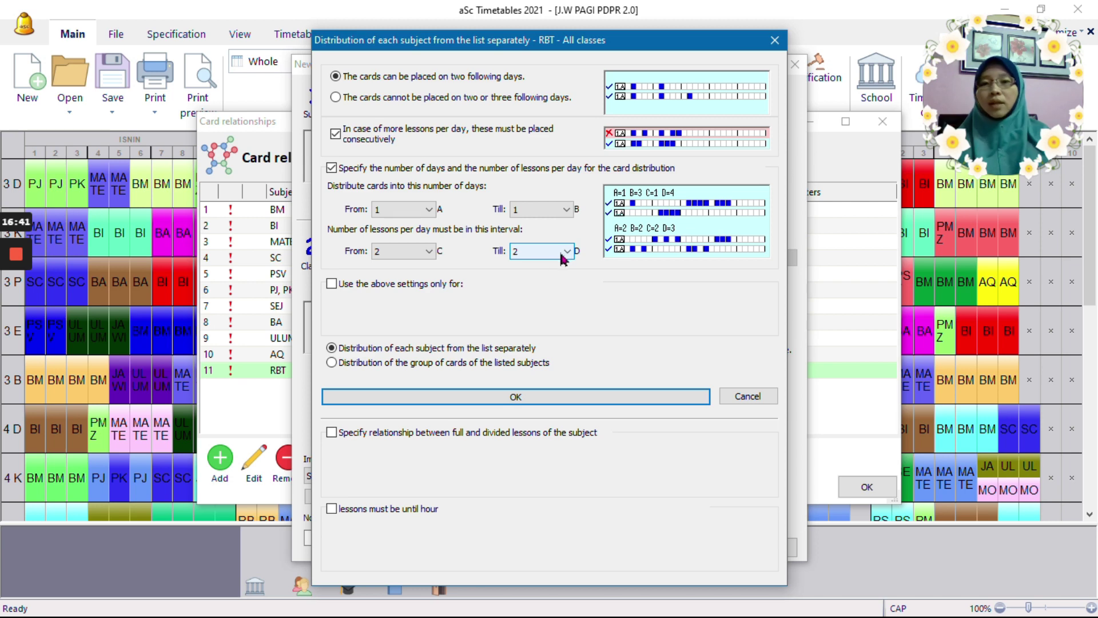
{"action": "left_click", "coordinate": [518, 397]}
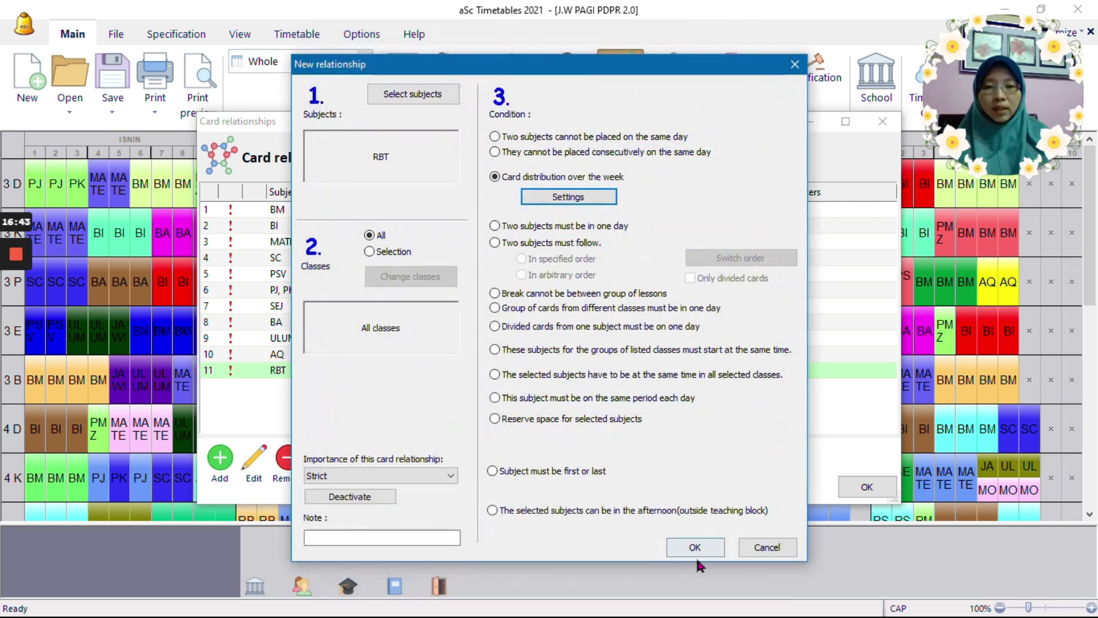
{"action": "left_click", "coordinate": [769, 548]}
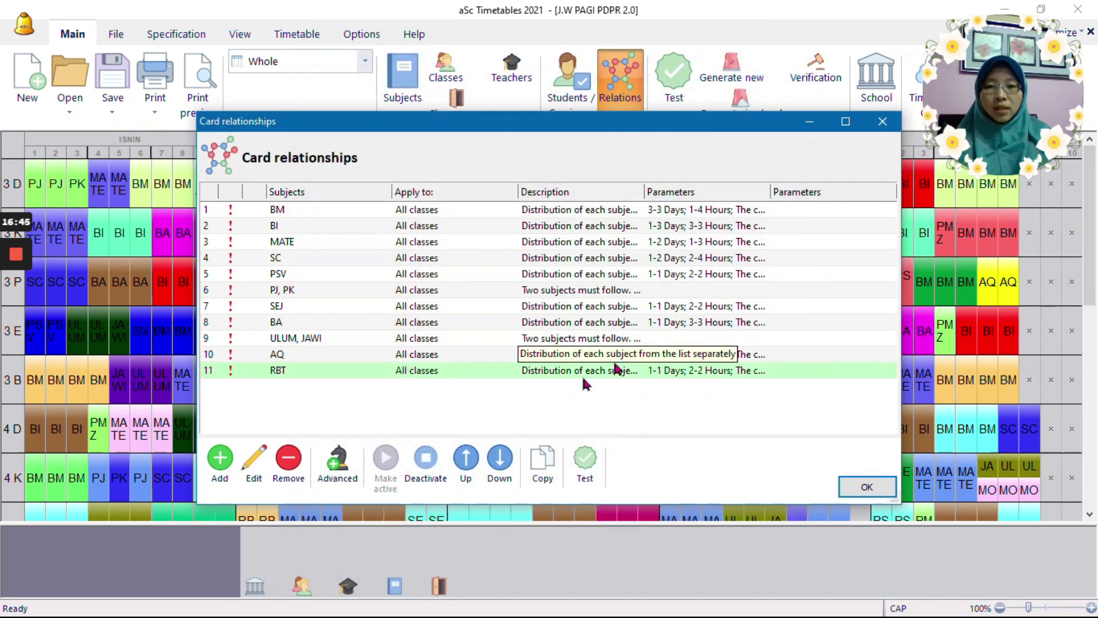
{"action": "left_click", "coordinate": [865, 486]}
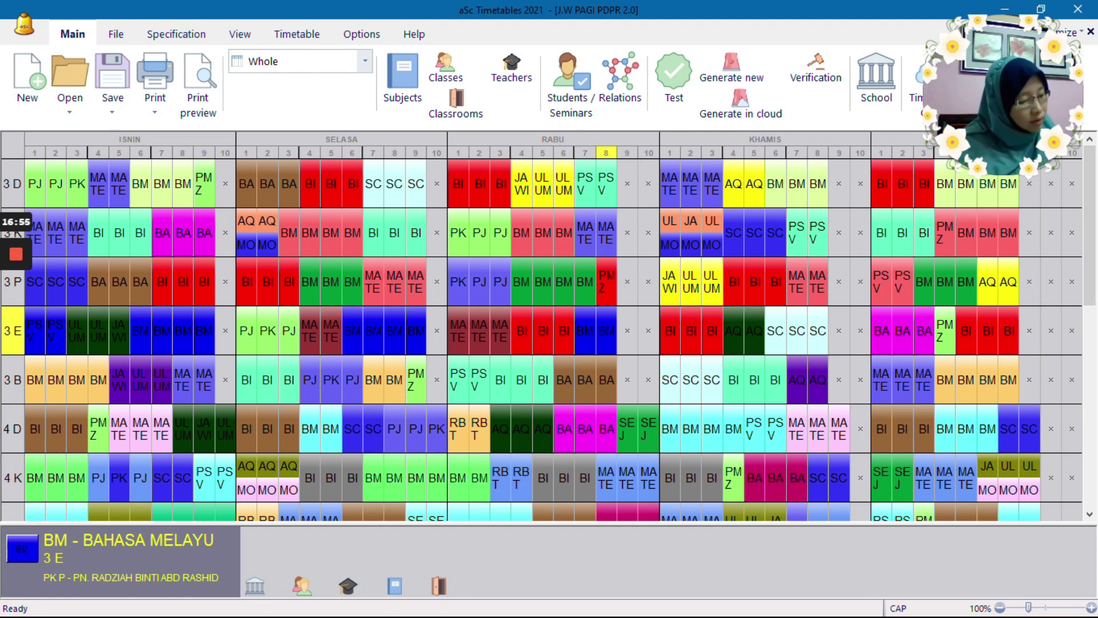
{"action": "left_click", "coordinate": [797, 477]}
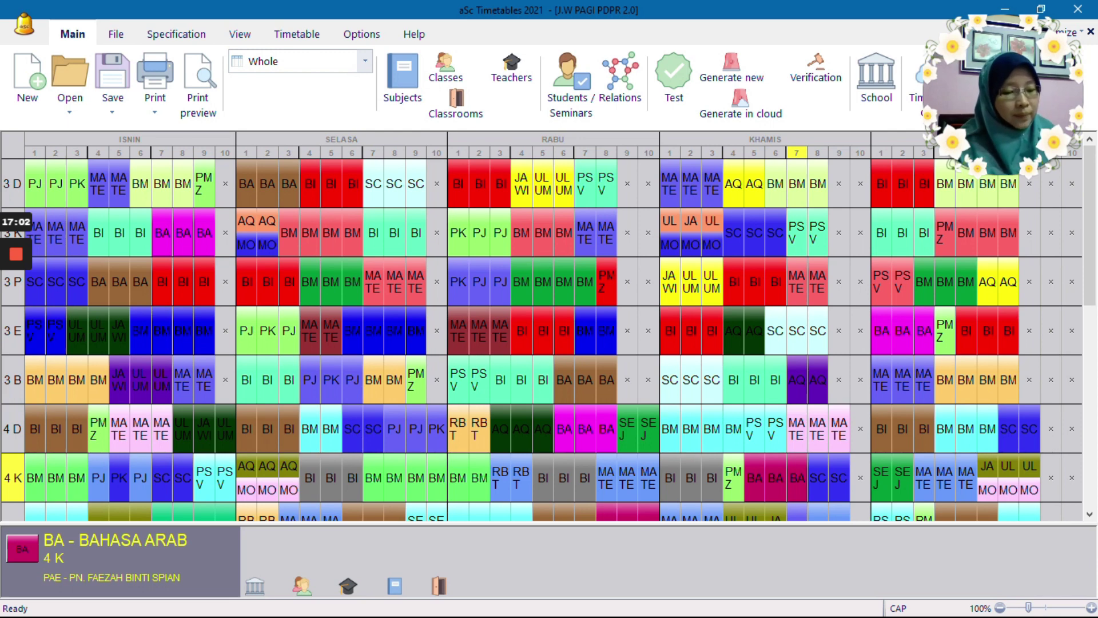
{"action": "key", "text": "Escape"}
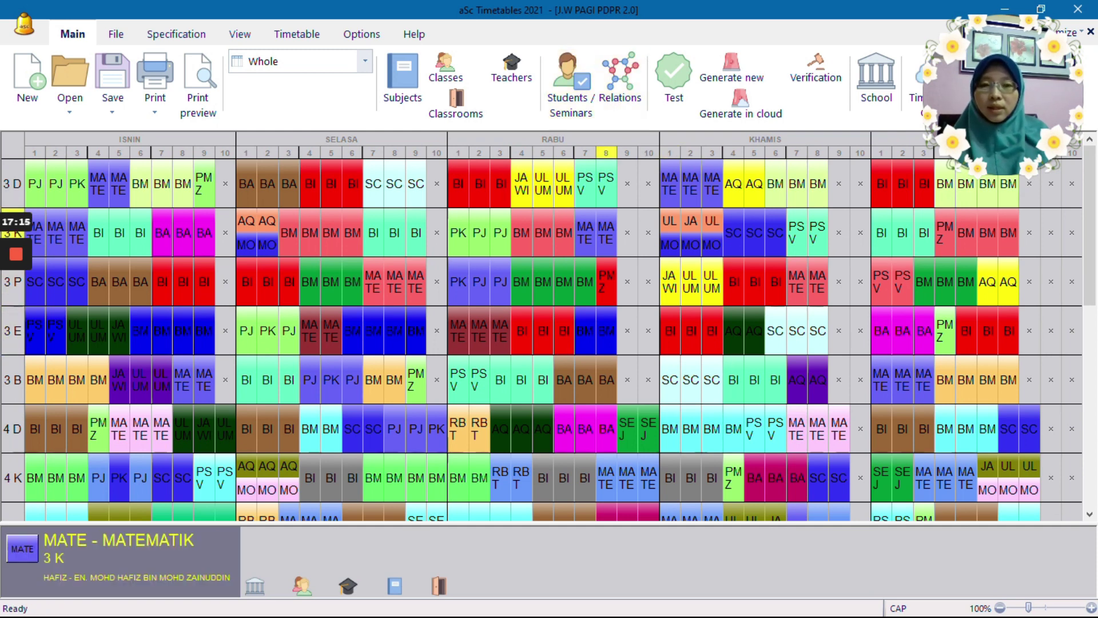
Step: Open the school's basic settings and examine the available numbers of periods per day without changing the selection
{"action": "left_click", "coordinate": [872, 89]}
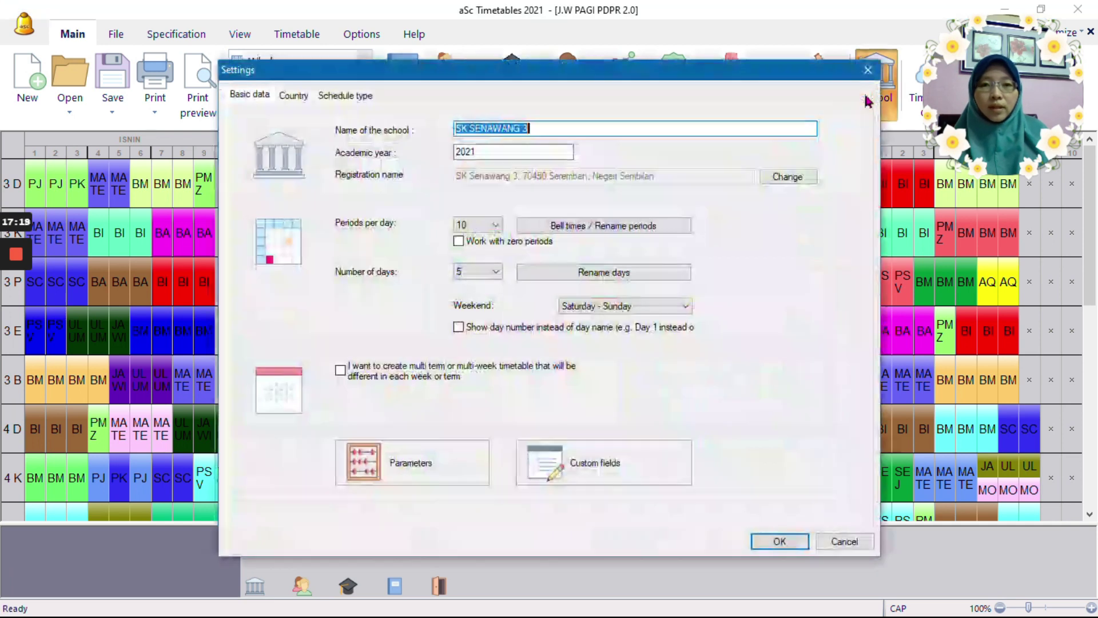
{"action": "left_click", "coordinate": [497, 227]}
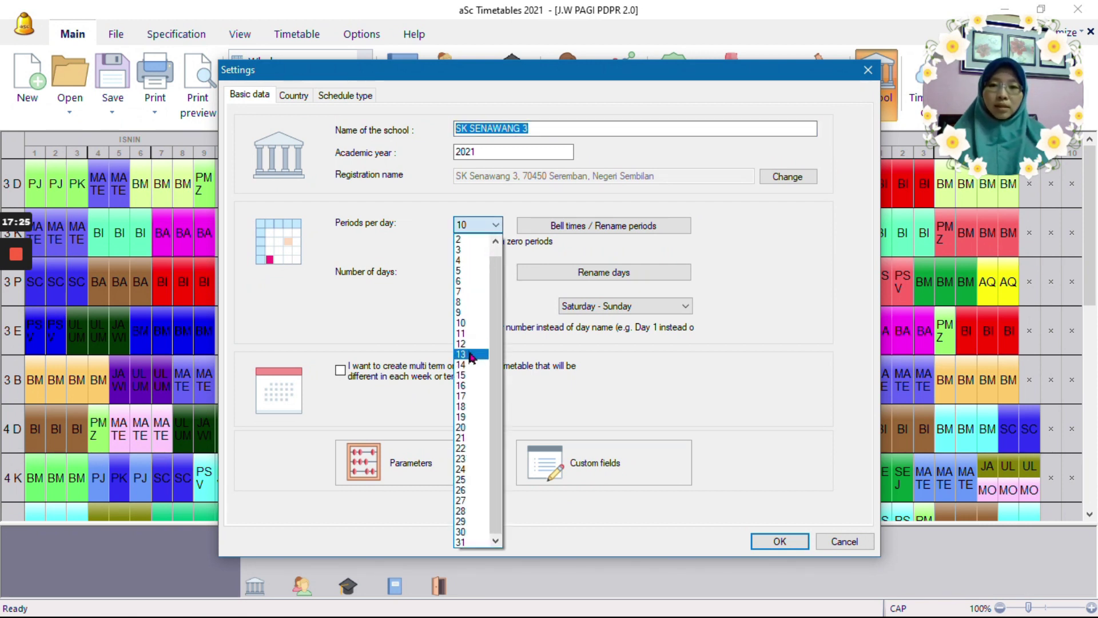
{"action": "left_click", "coordinate": [495, 225]}
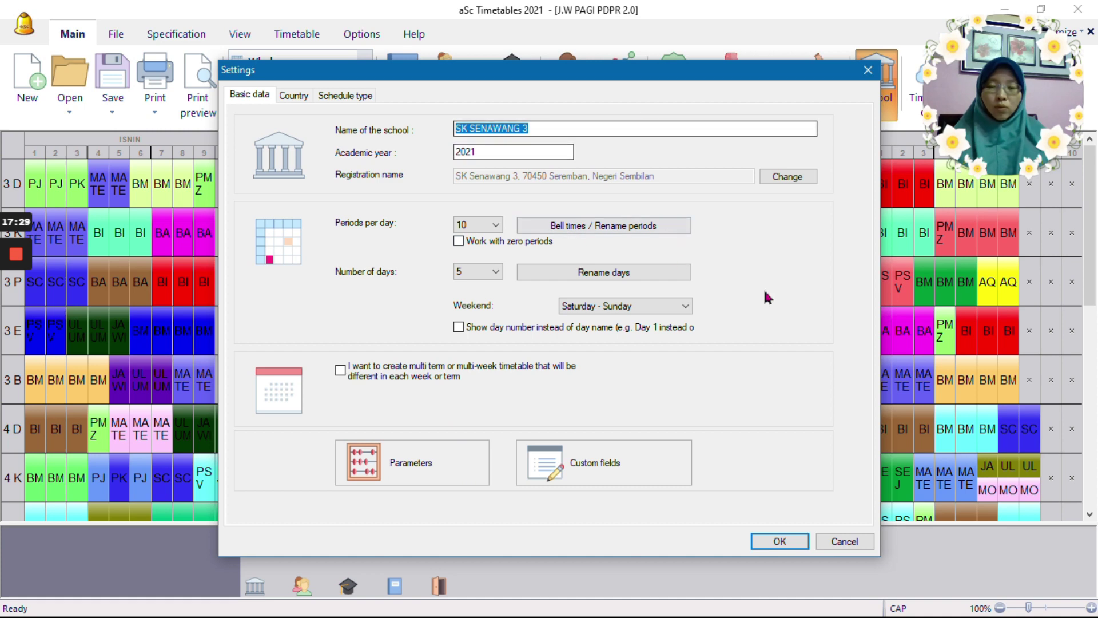
Step: Review the bell times and check the first period's start, end and printout options without changing them
{"action": "left_click", "coordinate": [574, 228]}
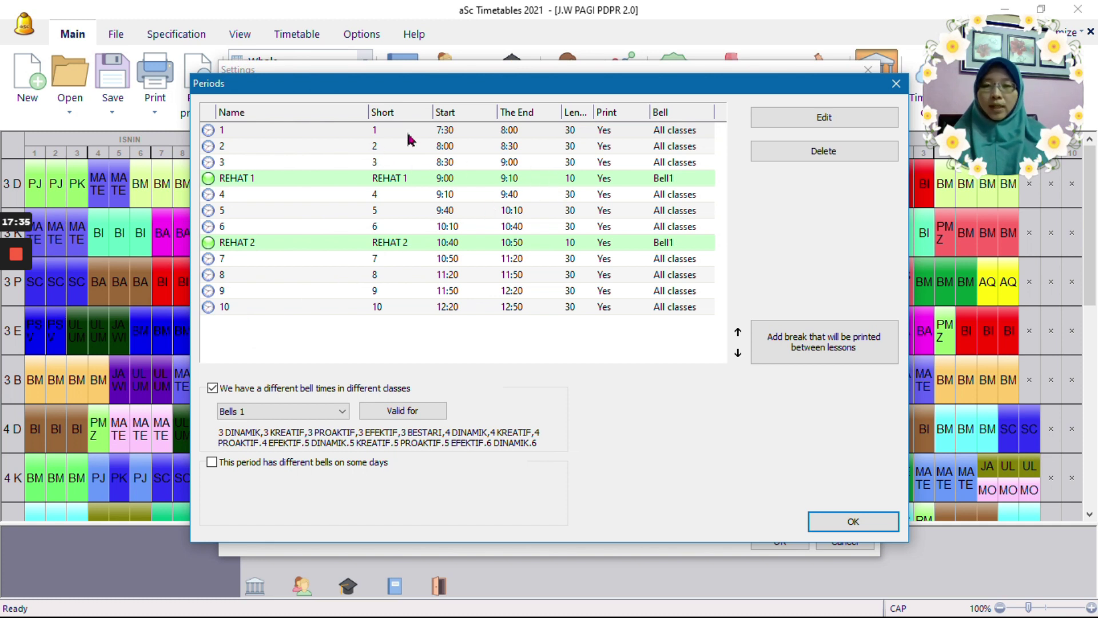
{"action": "double_click", "coordinate": [483, 130]}
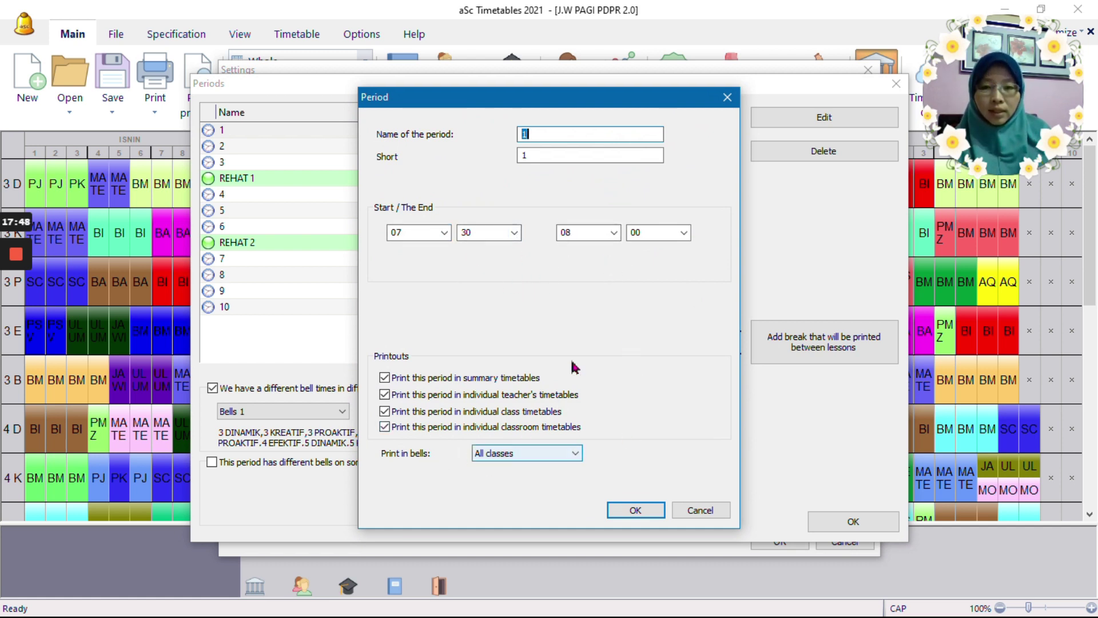
{"action": "left_click", "coordinate": [635, 509]}
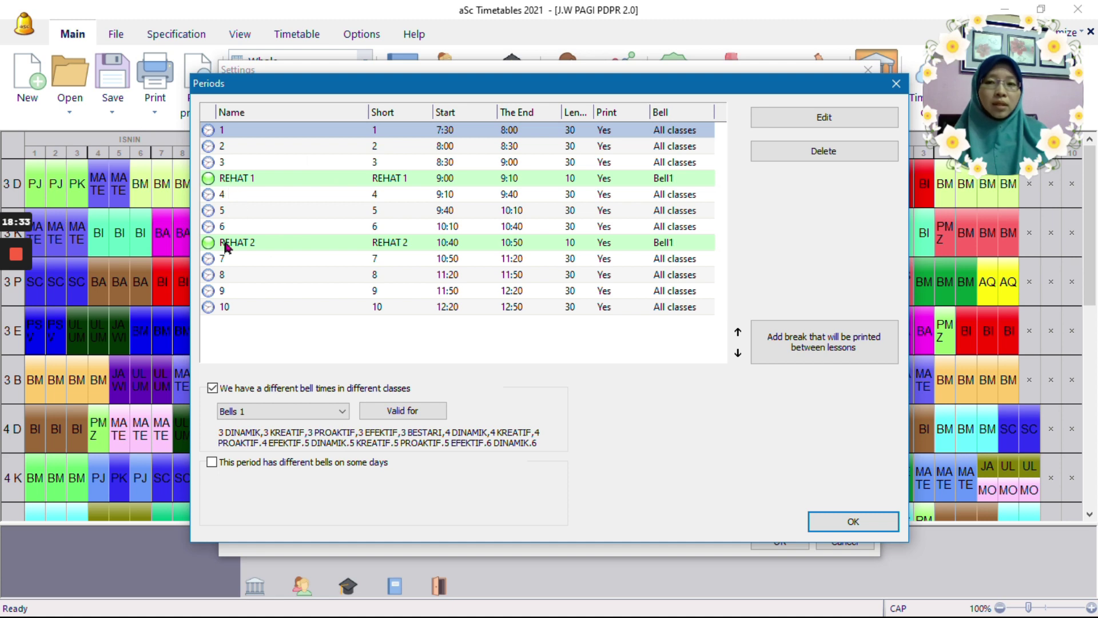
Step: Check the blank form for a printed break, then review REHAT 1's position, times and printouts, keeping it only for Bell 1
{"action": "left_click", "coordinate": [784, 350]}
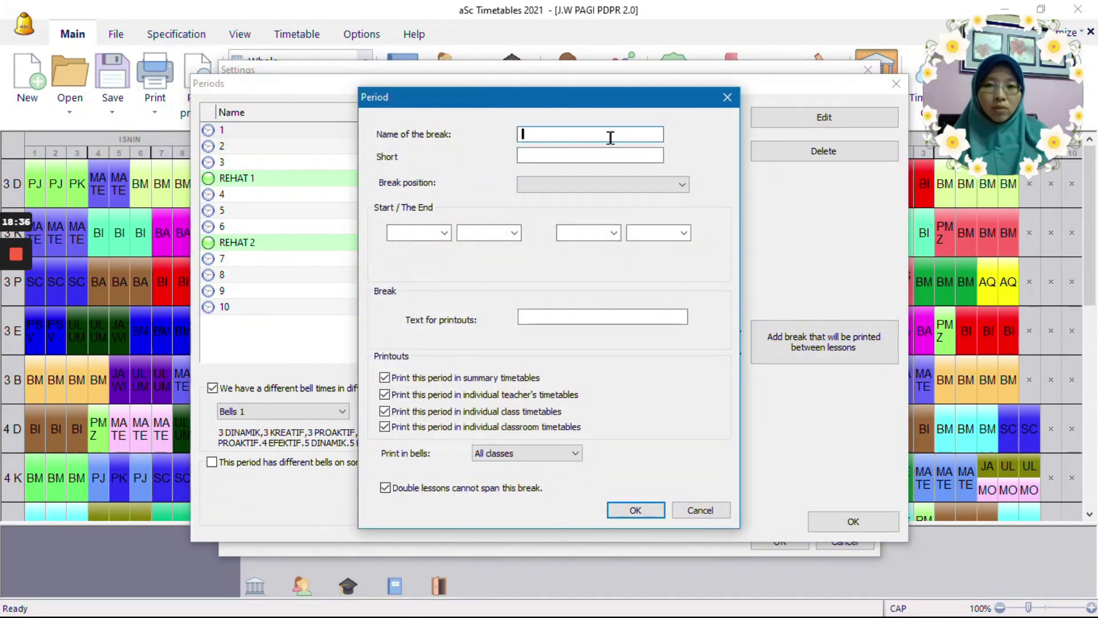
{"action": "left_click", "coordinate": [727, 97]}
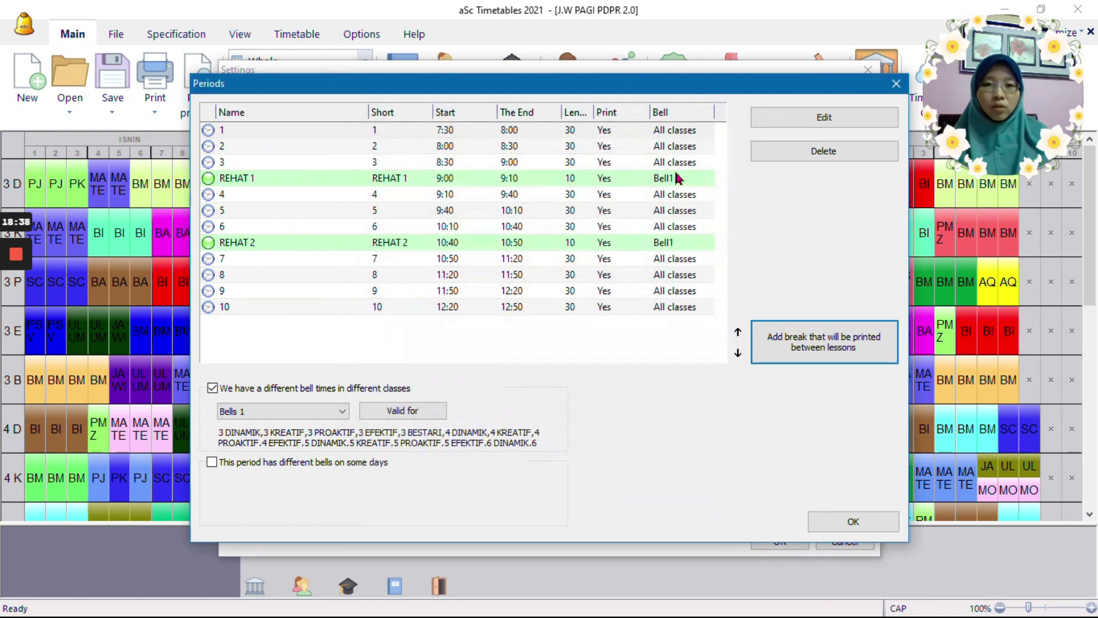
{"action": "double_click", "coordinate": [595, 183]}
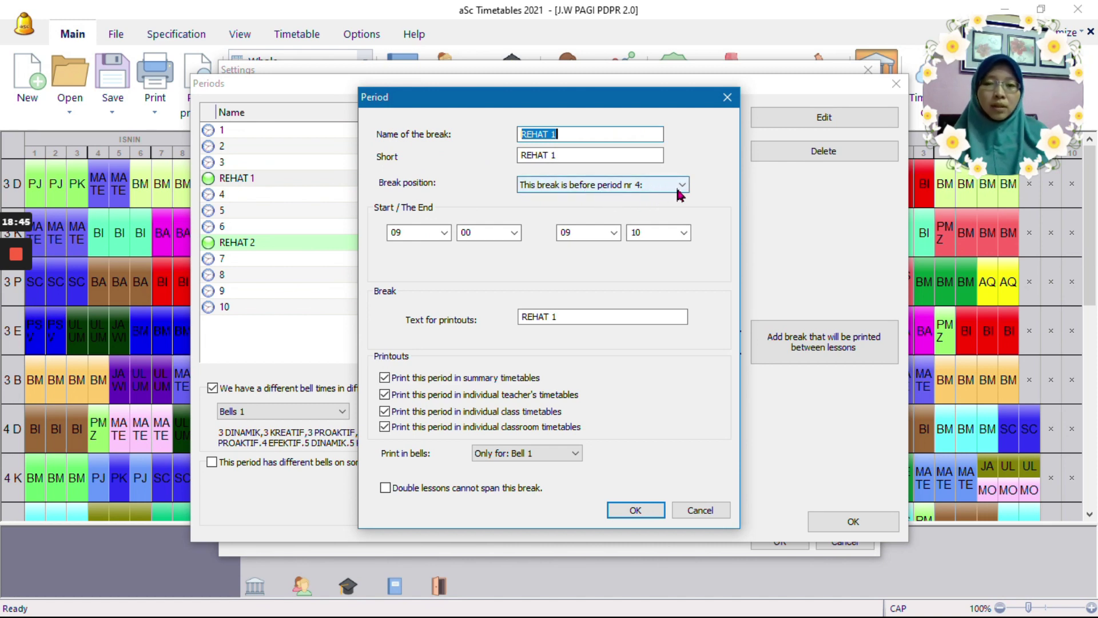
{"action": "left_click_drag", "start_coordinate": [598, 99], "coordinate": [806, 135]}
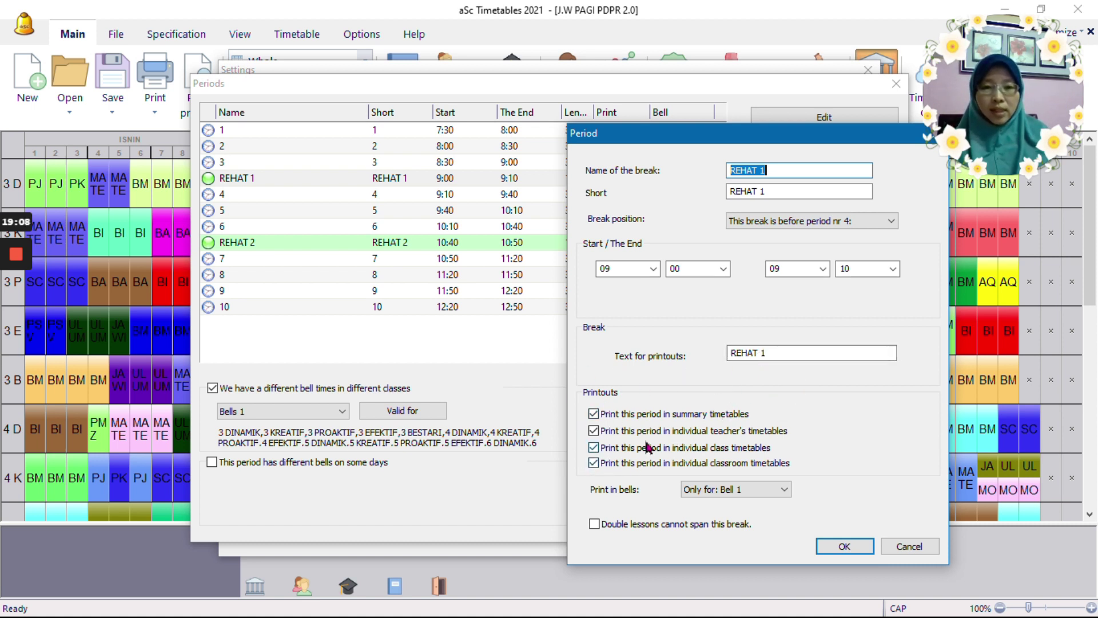
{"action": "left_click", "coordinate": [785, 490]}
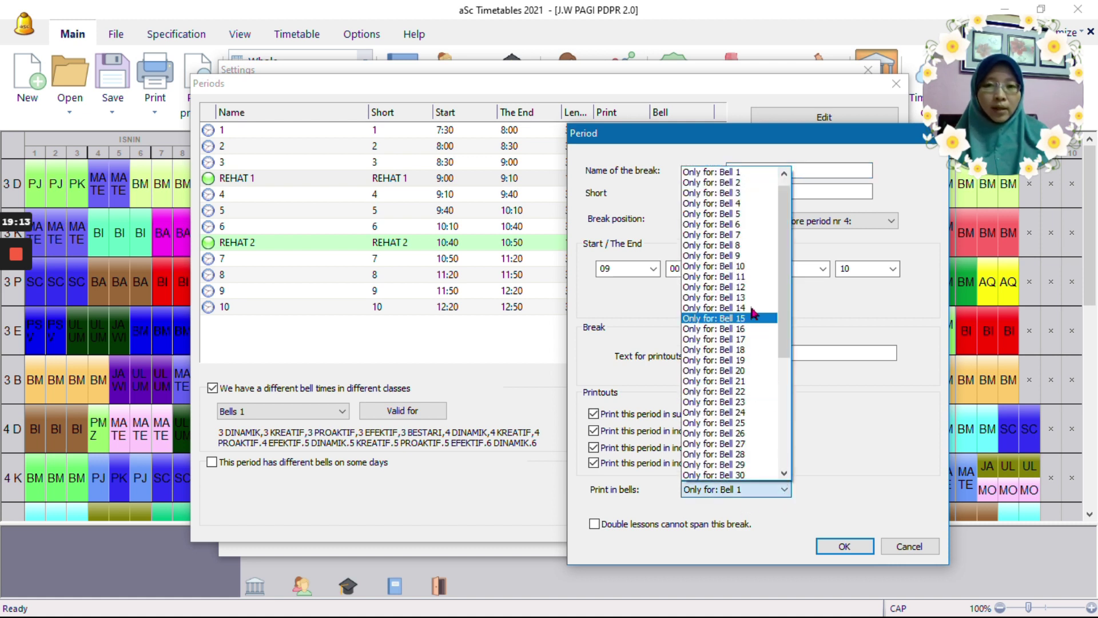
{"action": "scroll", "coordinate": [755, 229], "scroll_direction": "up", "scroll_amount": 1}
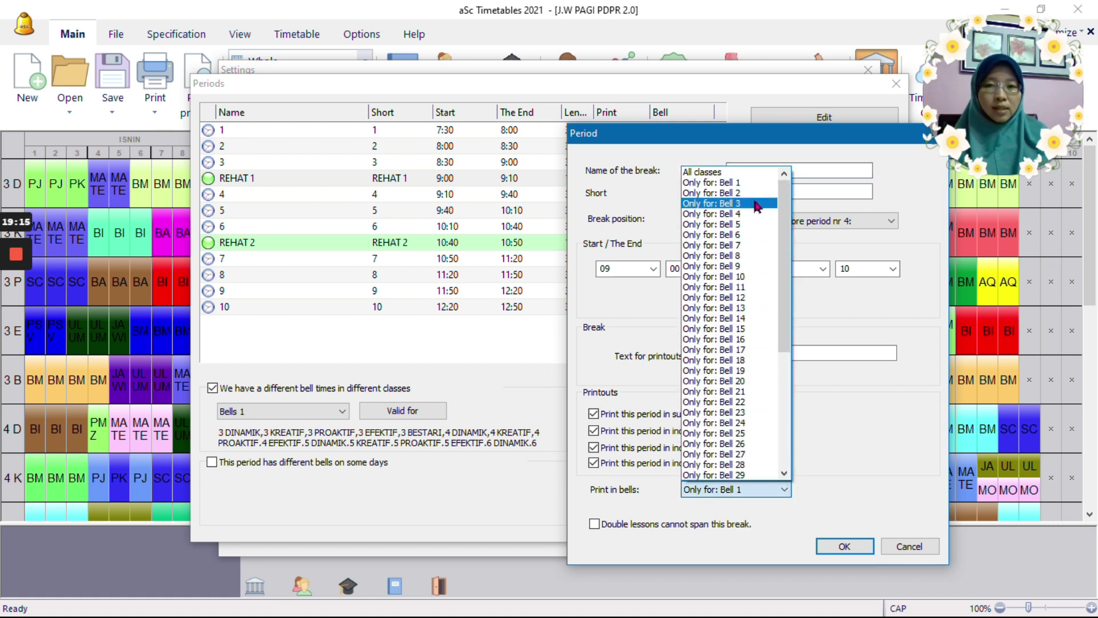
{"action": "left_click", "coordinate": [712, 183]}
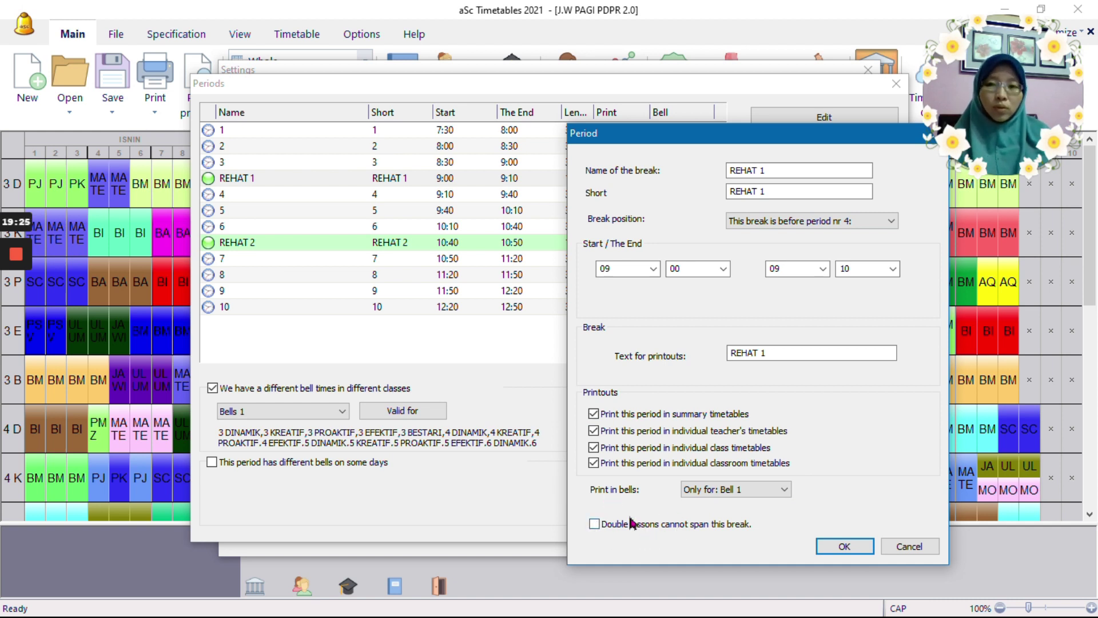
{"action": "left_click", "coordinate": [844, 546]}
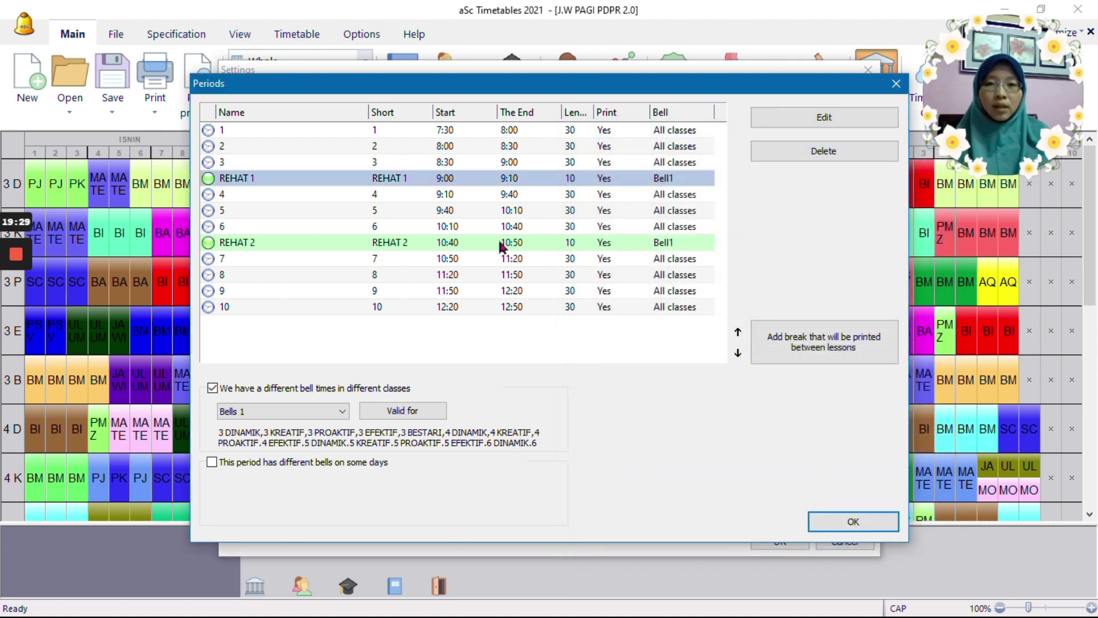
Step: Check the REHAT 2 break in the period list and confirm the periods and school settings without changes
{"action": "left_click", "coordinate": [431, 244]}
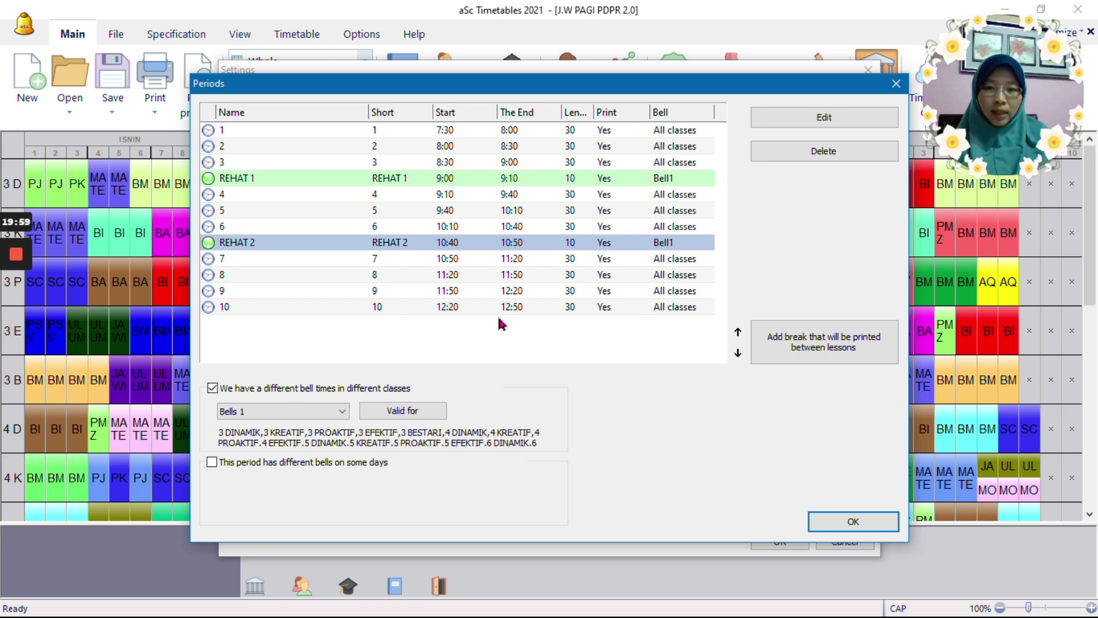
{"action": "left_click", "coordinate": [855, 521]}
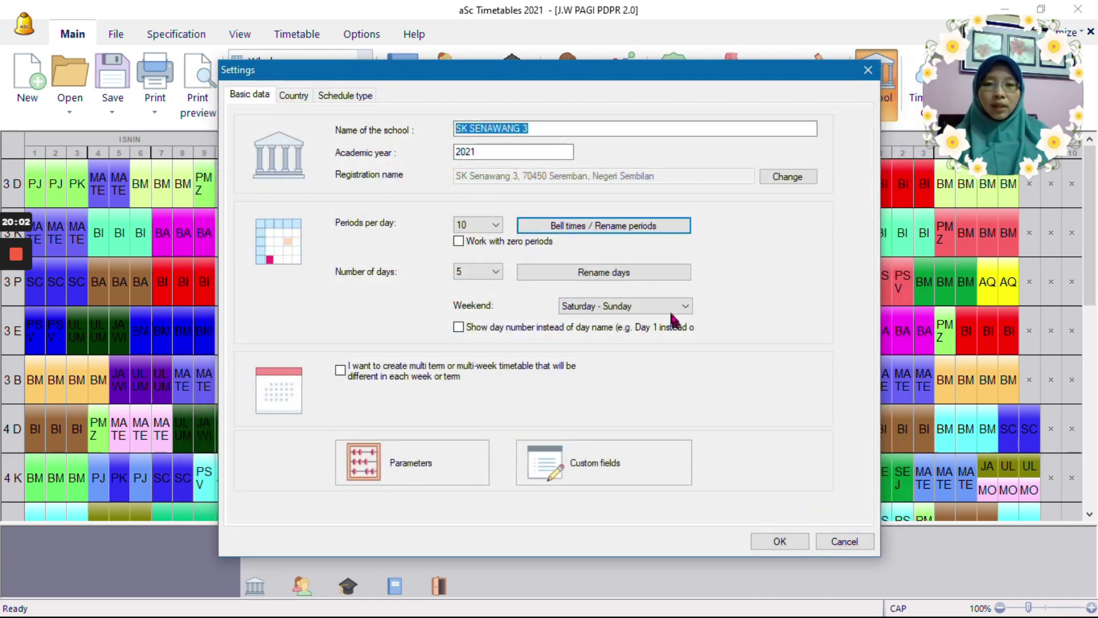
{"action": "left_click", "coordinate": [787, 544]}
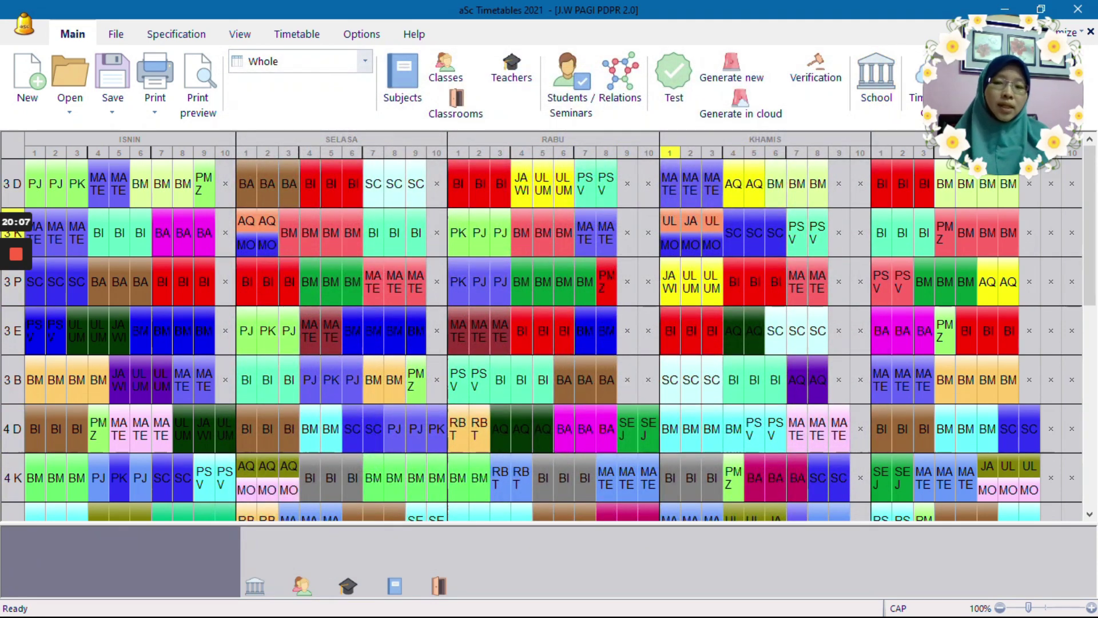
Step: Run the timetable test on the whole timetable and close the test results
{"action": "left_click", "coordinate": [673, 90]}
{"action": "left_click", "coordinate": [623, 347]}
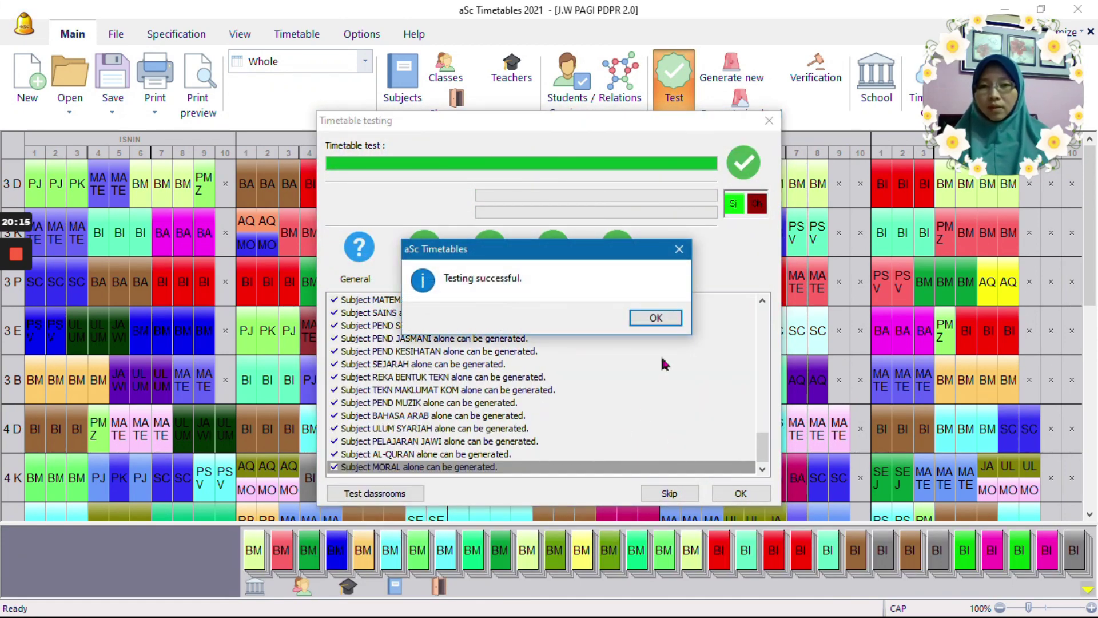
{"action": "left_click", "coordinate": [656, 318]}
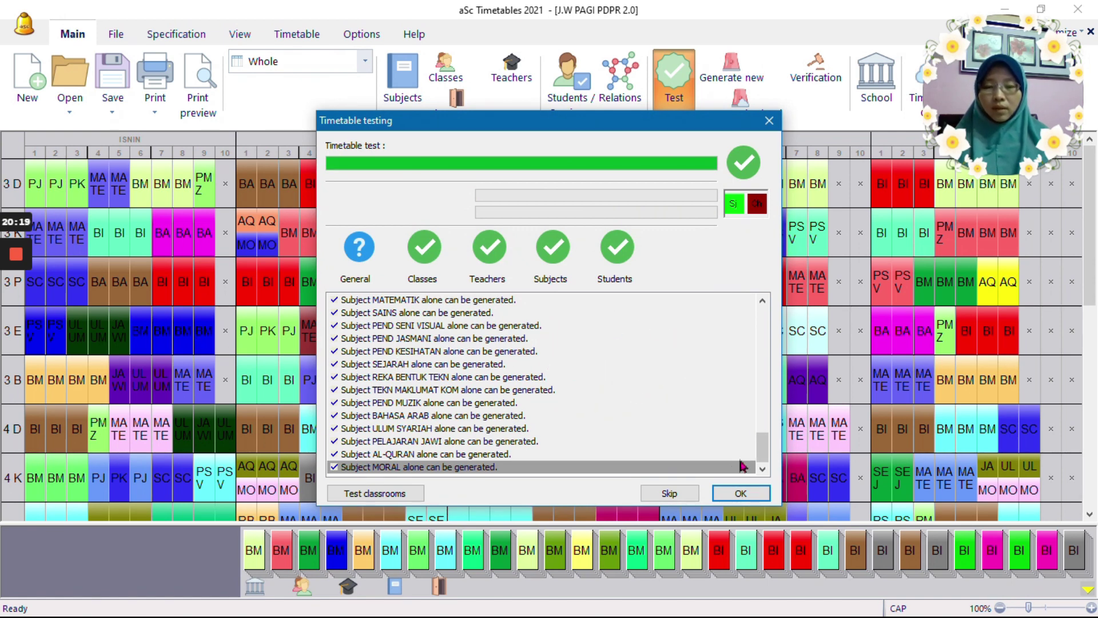
{"action": "left_click", "coordinate": [740, 494]}
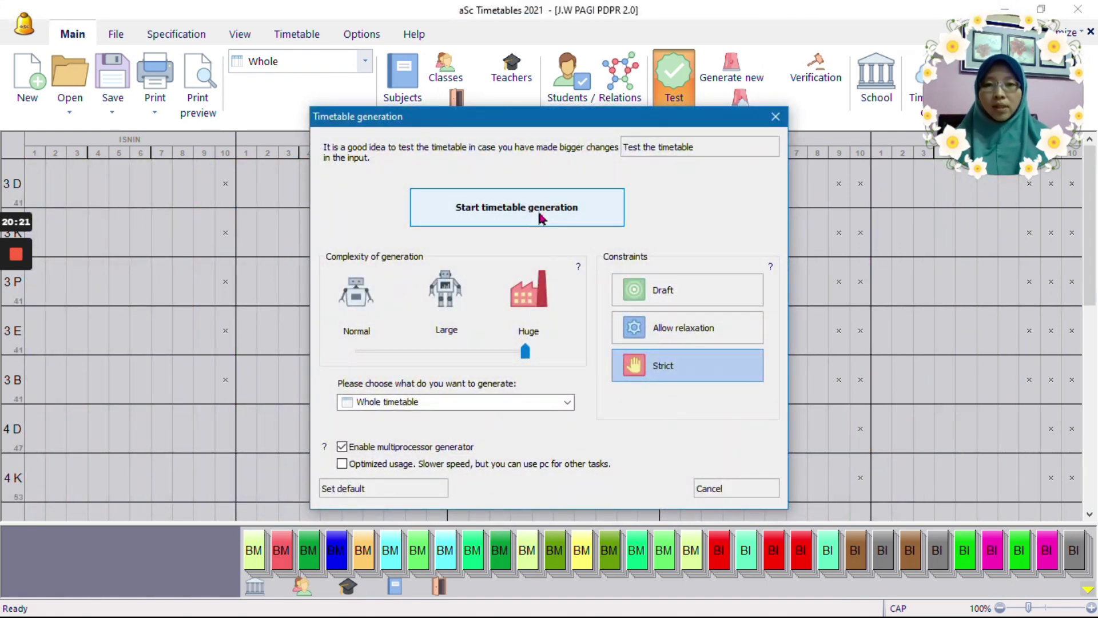
Step: Generate the whole timetable with Huge complexity and Strict constraints, and open the print preview of the timetable for each class
{"action": "left_click", "coordinate": [542, 219]}
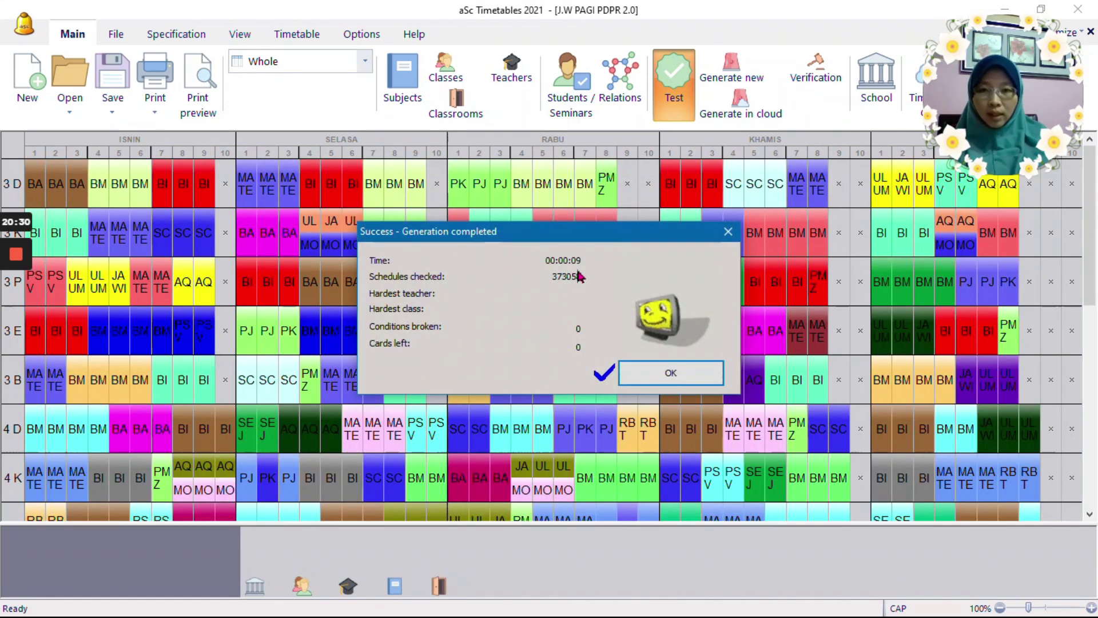
{"action": "left_click", "coordinate": [670, 373]}
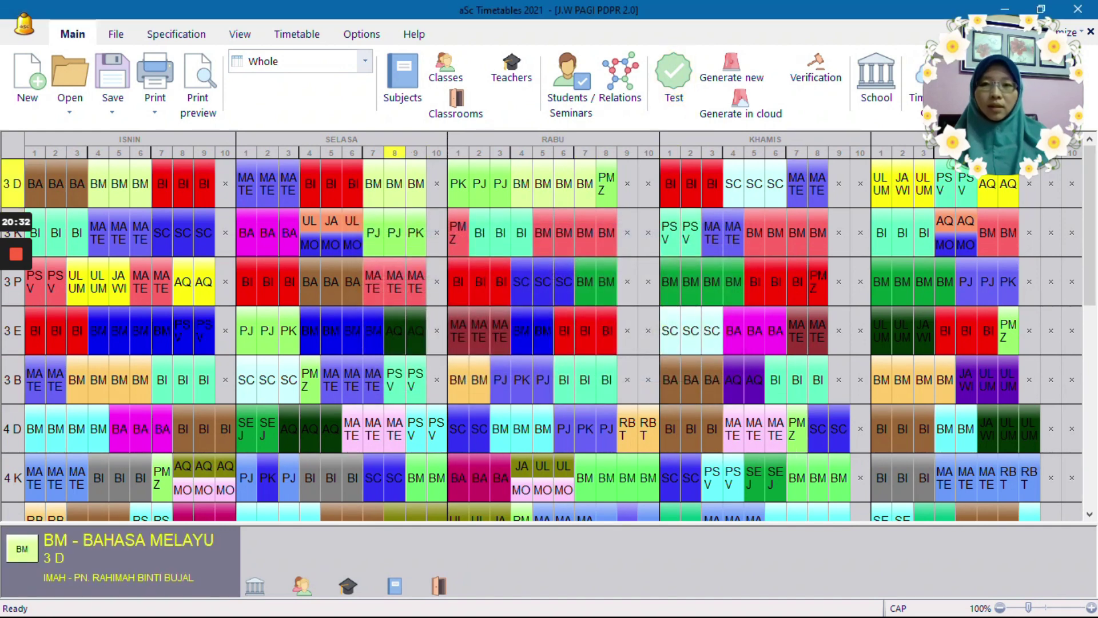
{"action": "left_click", "coordinate": [198, 92]}
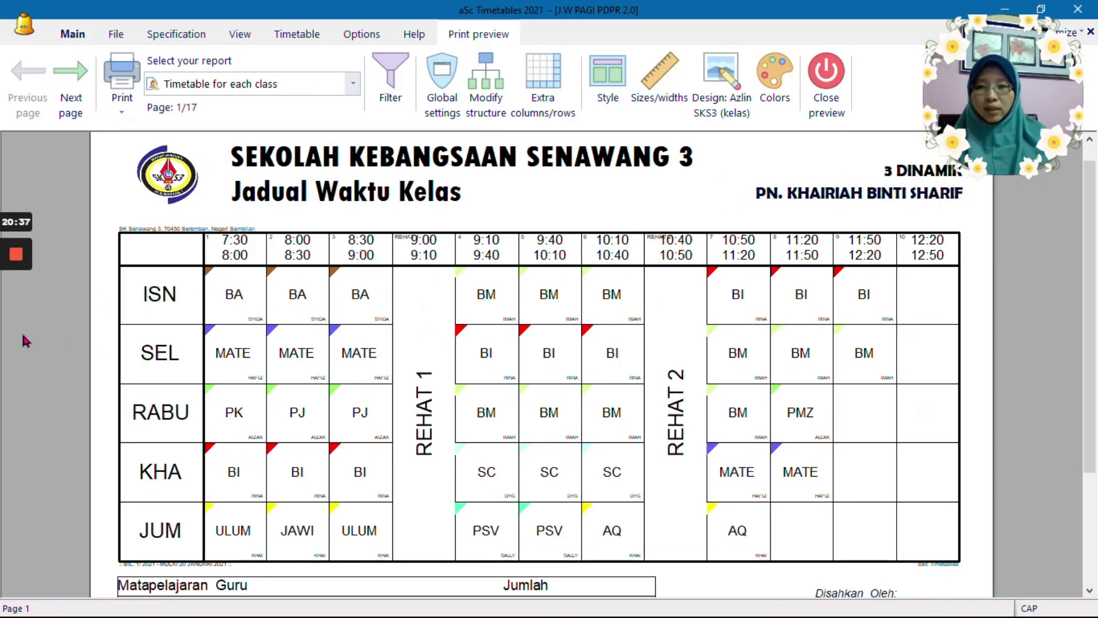
{"action": "mouse_move", "coordinate": [16, 332]}
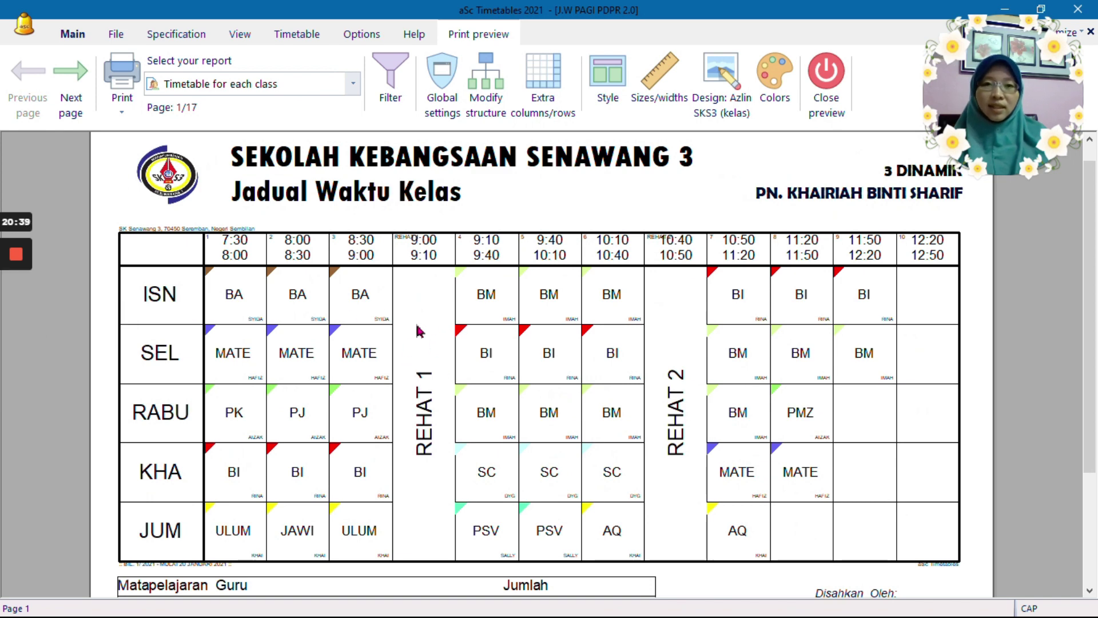
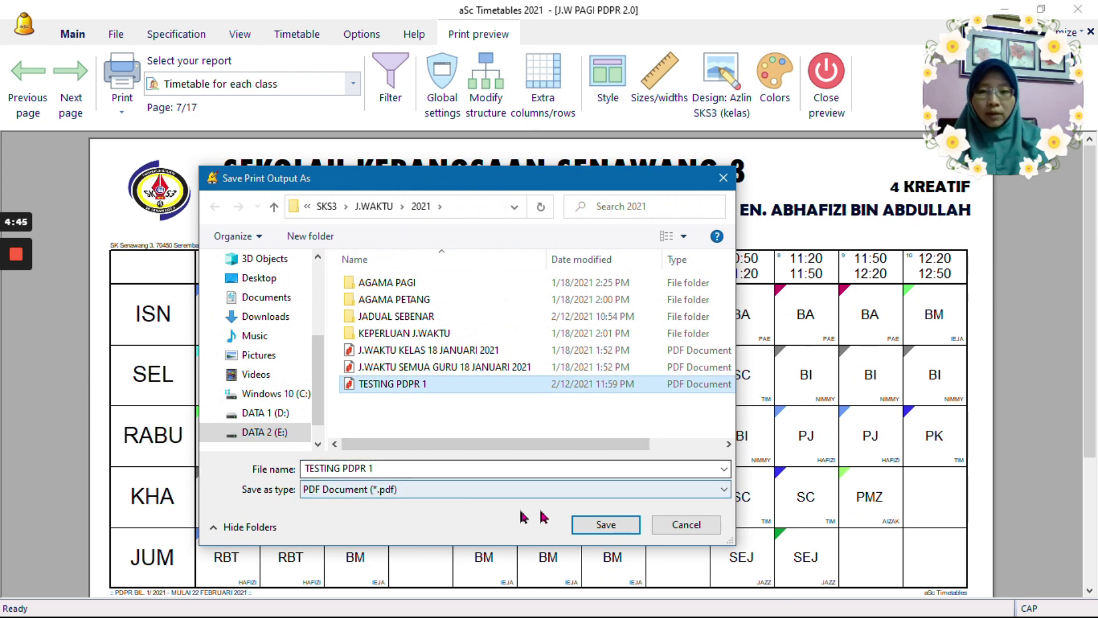
Step: Save the class timetable printout as the PDF document TESTING PDPR 1 in the 2021 folder, replacing the existing file
{"action": "left_click", "coordinate": [596, 526]}
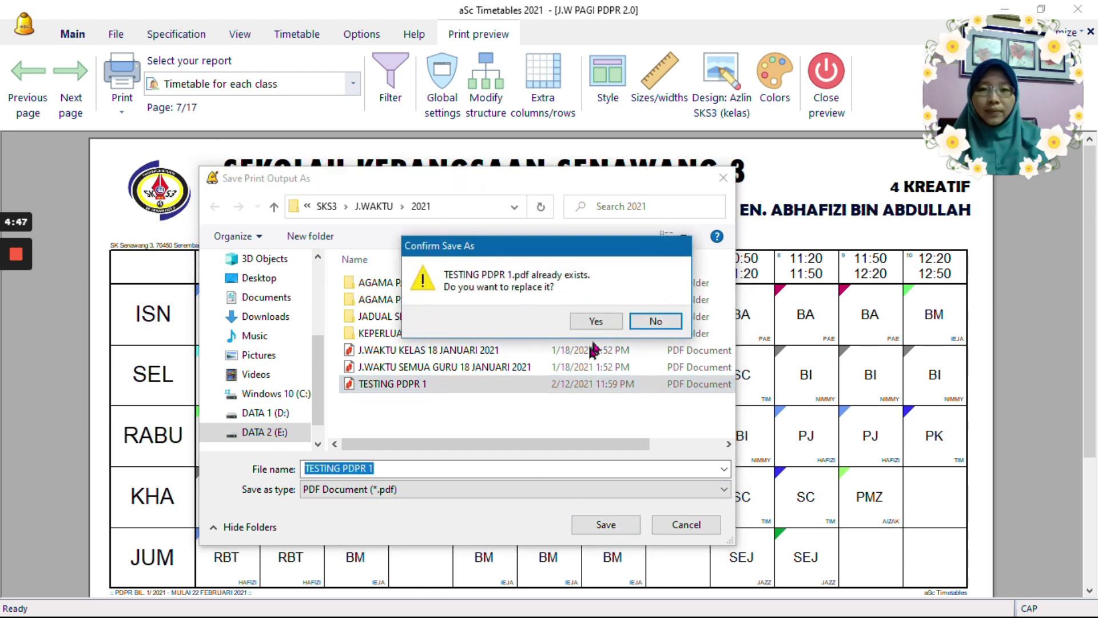
{"action": "left_click", "coordinate": [613, 326]}
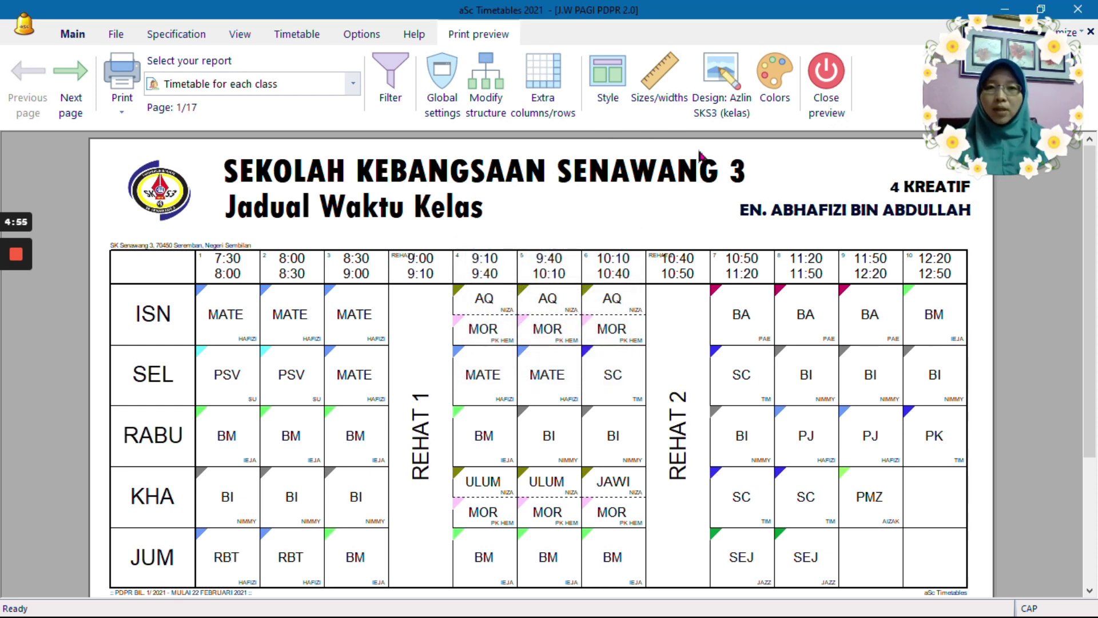
Step: Reduce the timetable window to reach the desktop, switch to Telegram and open the [SR] aSc Timetables group chat
{"action": "mouse_move", "coordinate": [998, 43]}
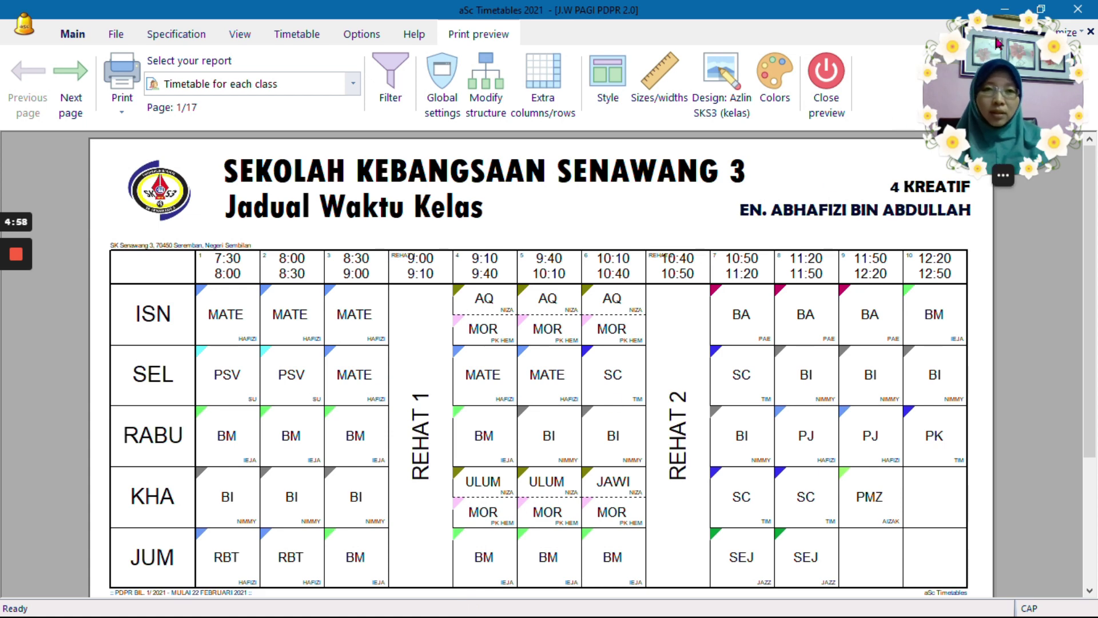
{"action": "left_click", "coordinate": [1042, 10]}
{"action": "mouse_move", "coordinate": [550, 606]}
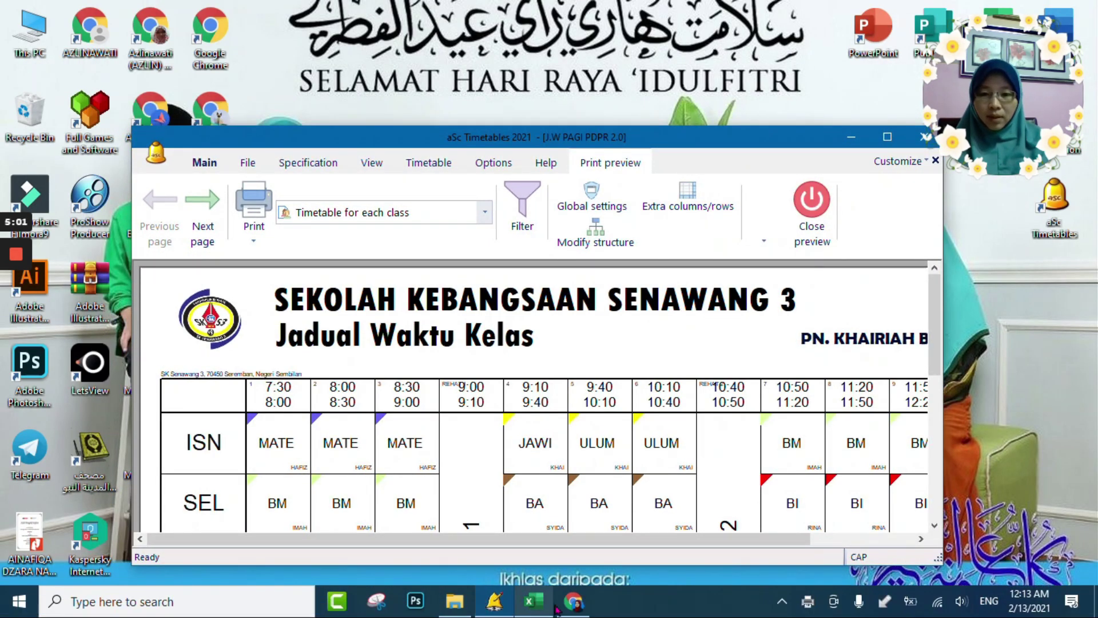
{"action": "double_click", "coordinate": [30, 449]}
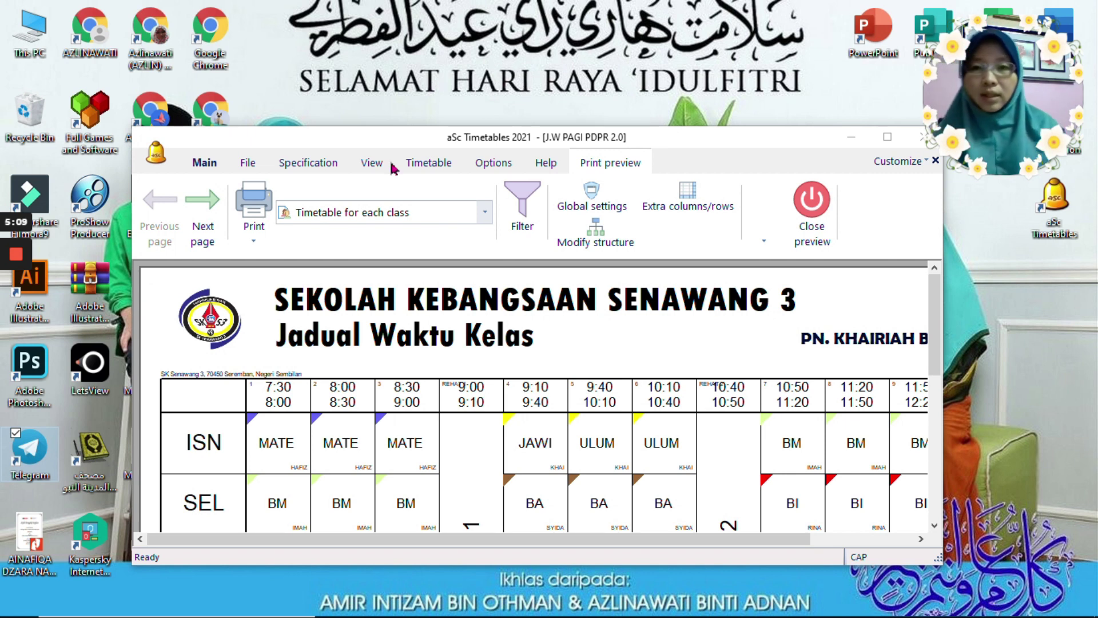
{"action": "double_click", "coordinate": [30, 449]}
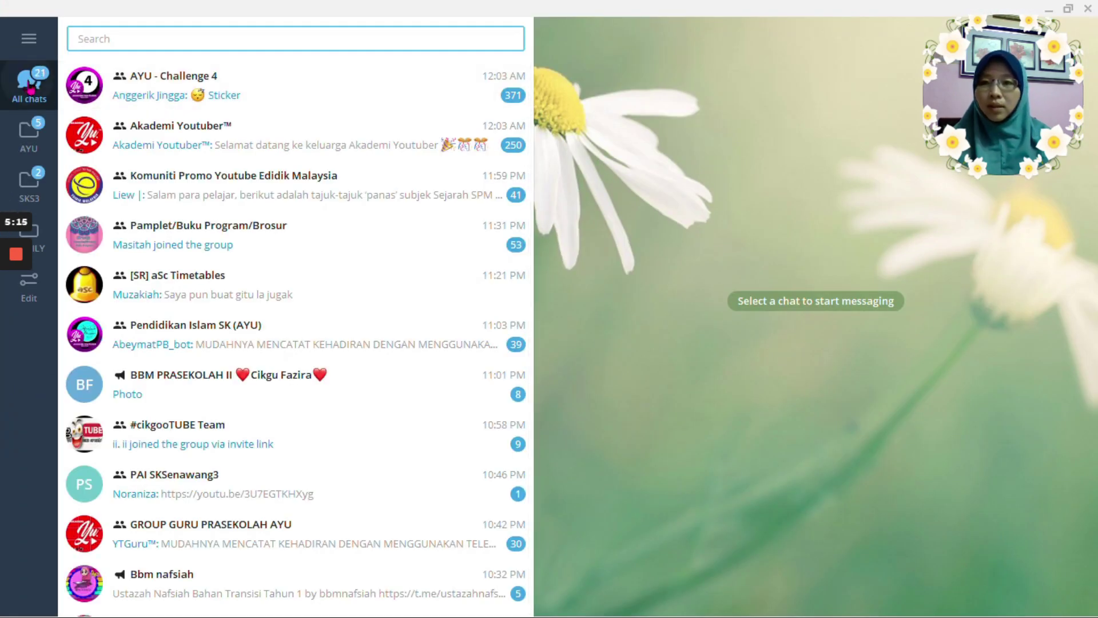
{"action": "left_click", "coordinate": [147, 277]}
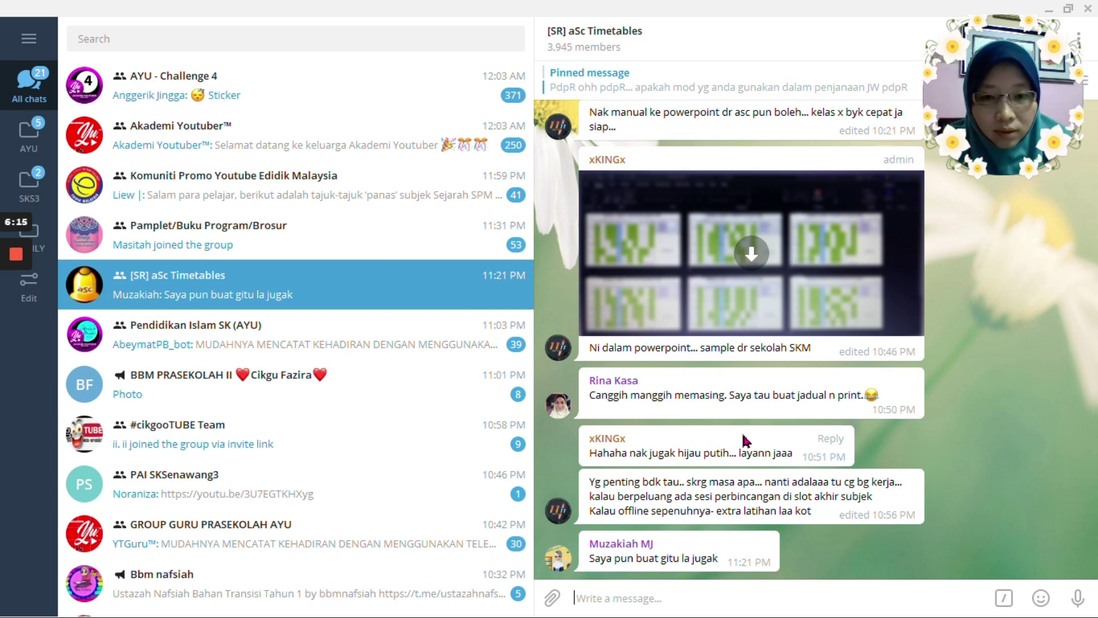
Step: Find the message with Adobe's PDF-to-Excel converter link in the group chat and open the link in the browser
{"action": "scroll", "coordinate": [741, 440], "scroll_direction": "up", "scroll_amount": 4}
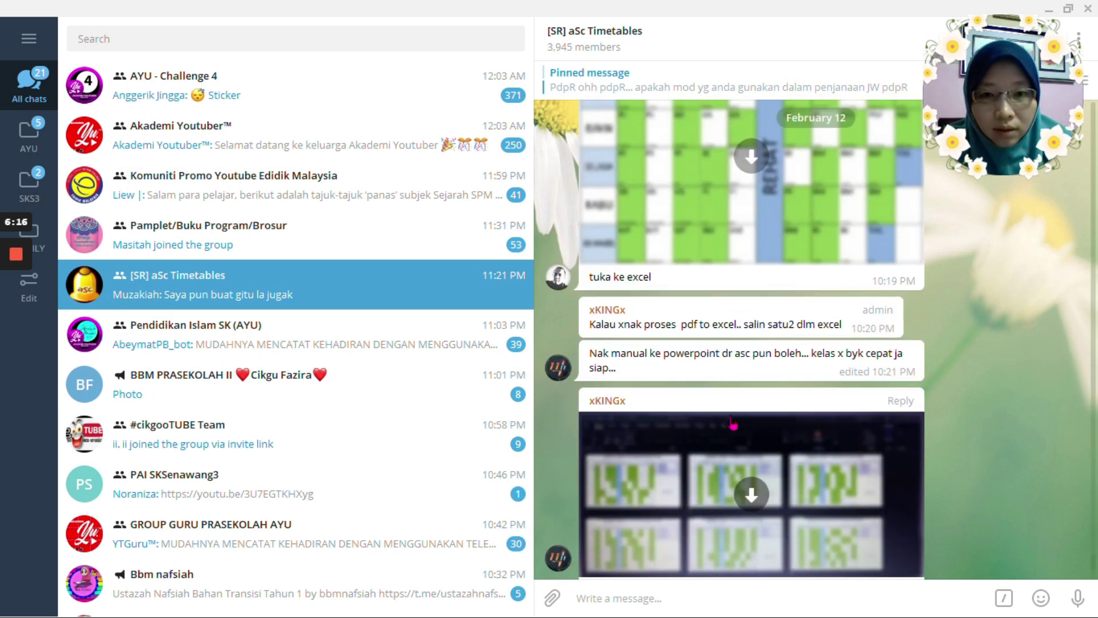
{"action": "scroll", "coordinate": [732, 423], "scroll_direction": "up", "scroll_amount": 3}
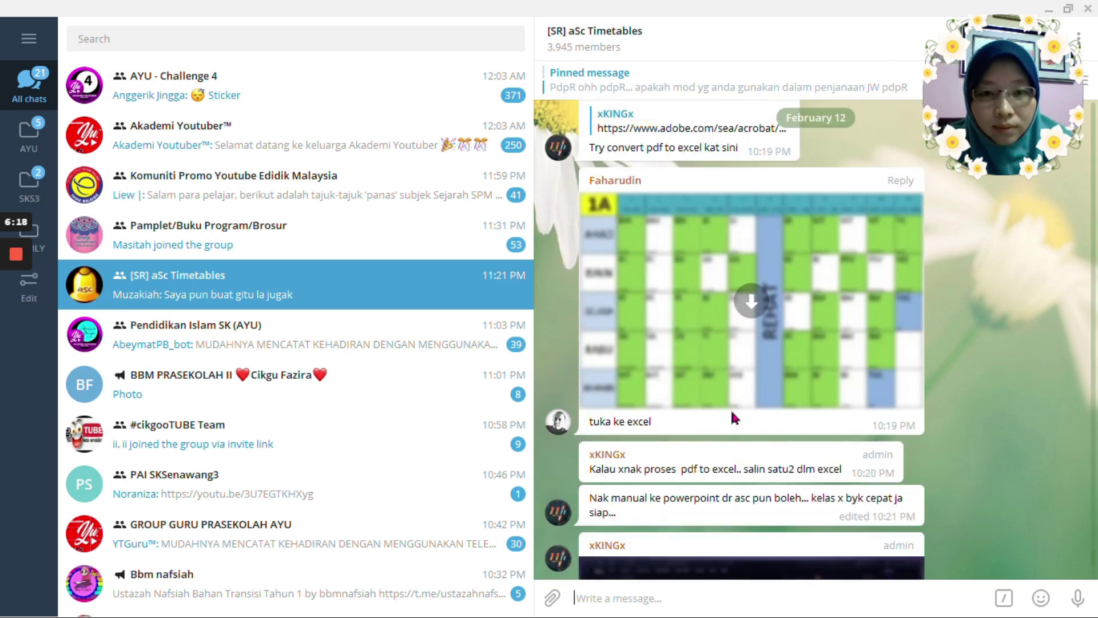
{"action": "scroll", "coordinate": [738, 362], "scroll_direction": "up", "scroll_amount": 3}
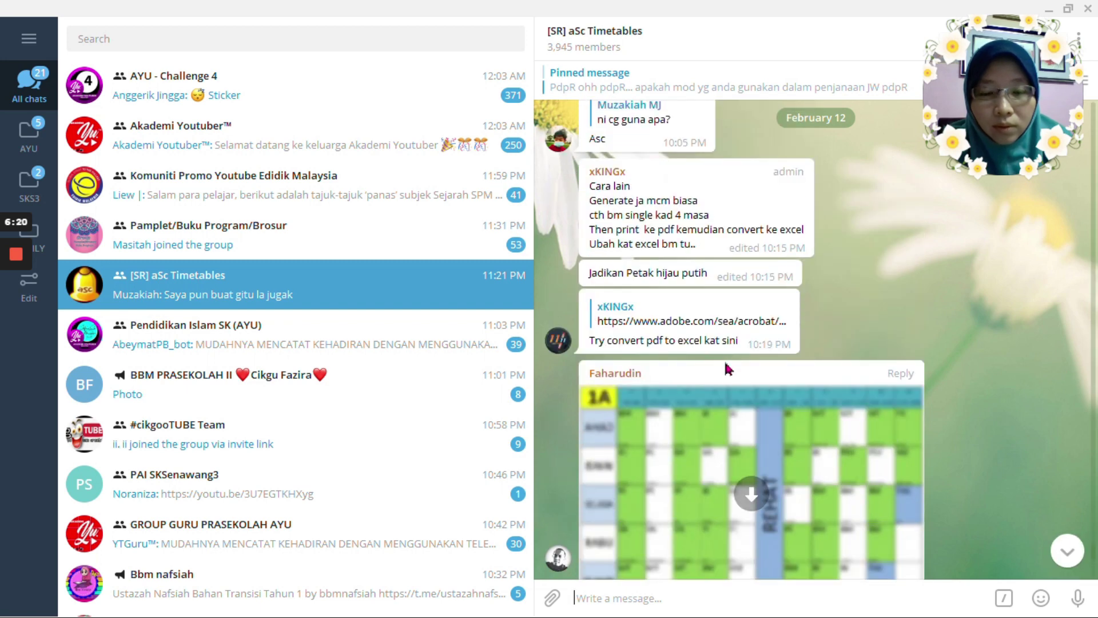
{"action": "left_click", "coordinate": [711, 317]}
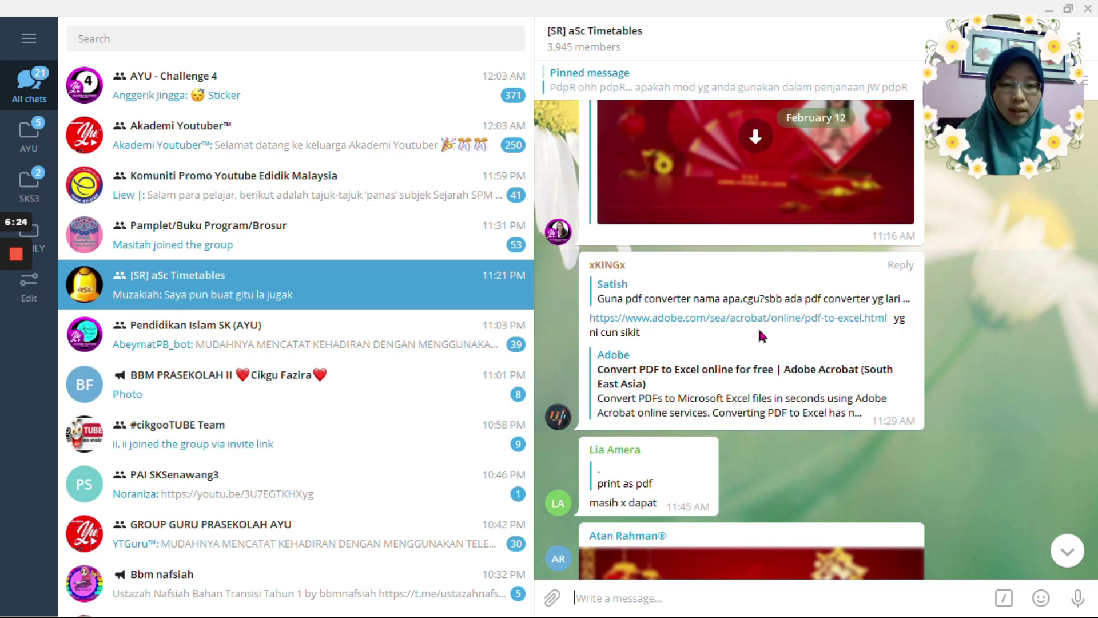
{"action": "left_click", "coordinate": [735, 329]}
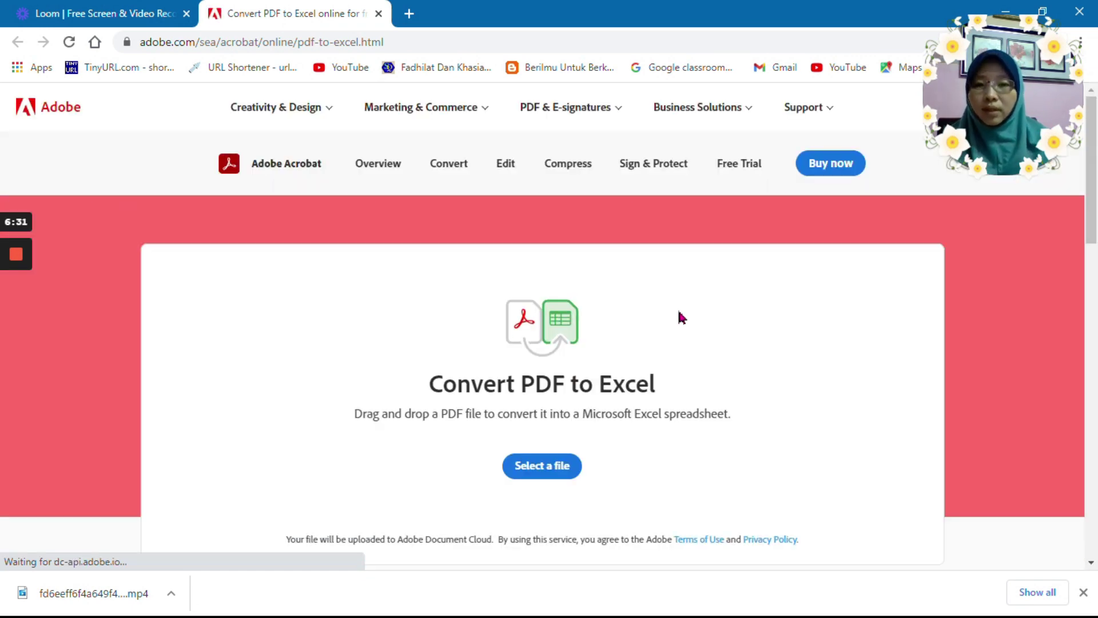
Step: Upload the PDF TESTING PDPR 1 from the SKS3 > J.WAKTU > 2021 folder on DATA 2 (E:) for conversion to Excel
{"action": "left_click", "coordinate": [557, 465]}
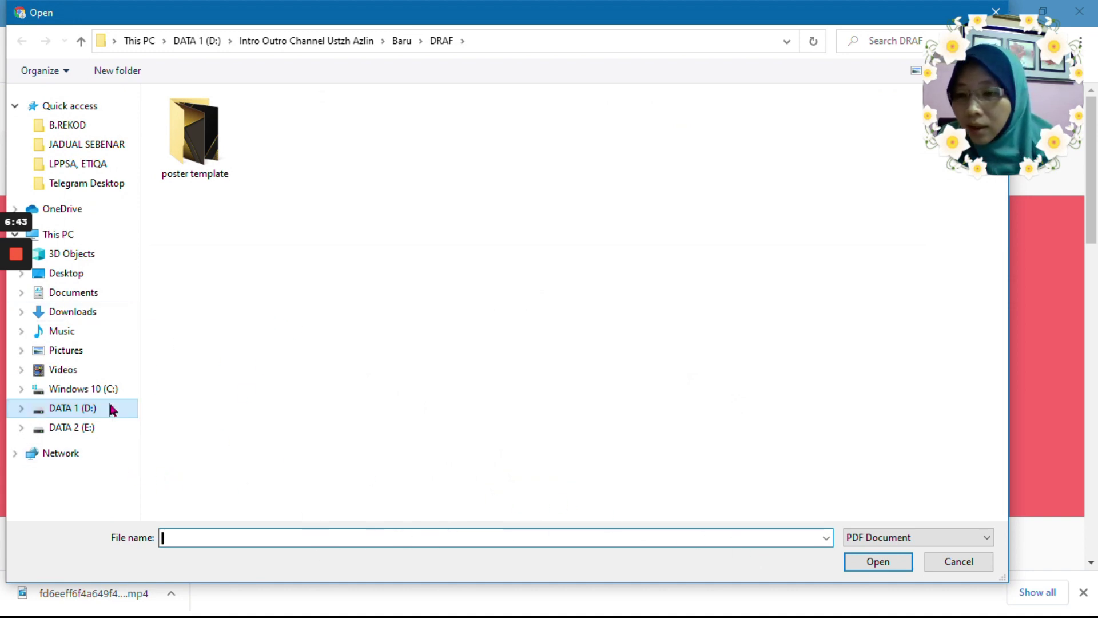
{"action": "left_click", "coordinate": [80, 433]}
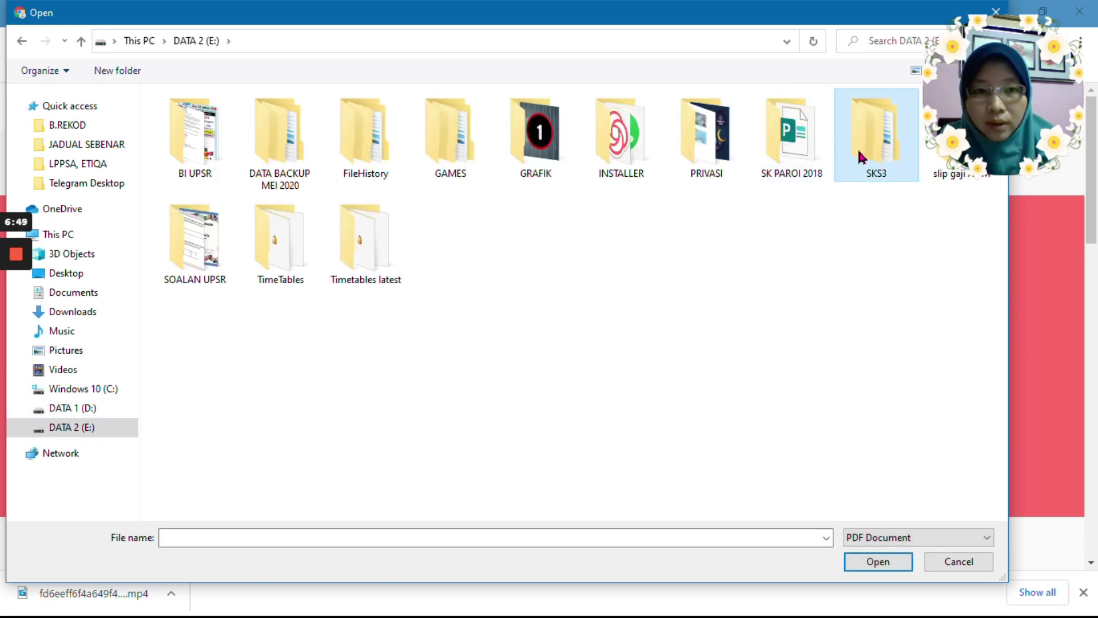
{"action": "double_click", "coordinate": [870, 132]}
{"action": "double_click", "coordinate": [286, 177]}
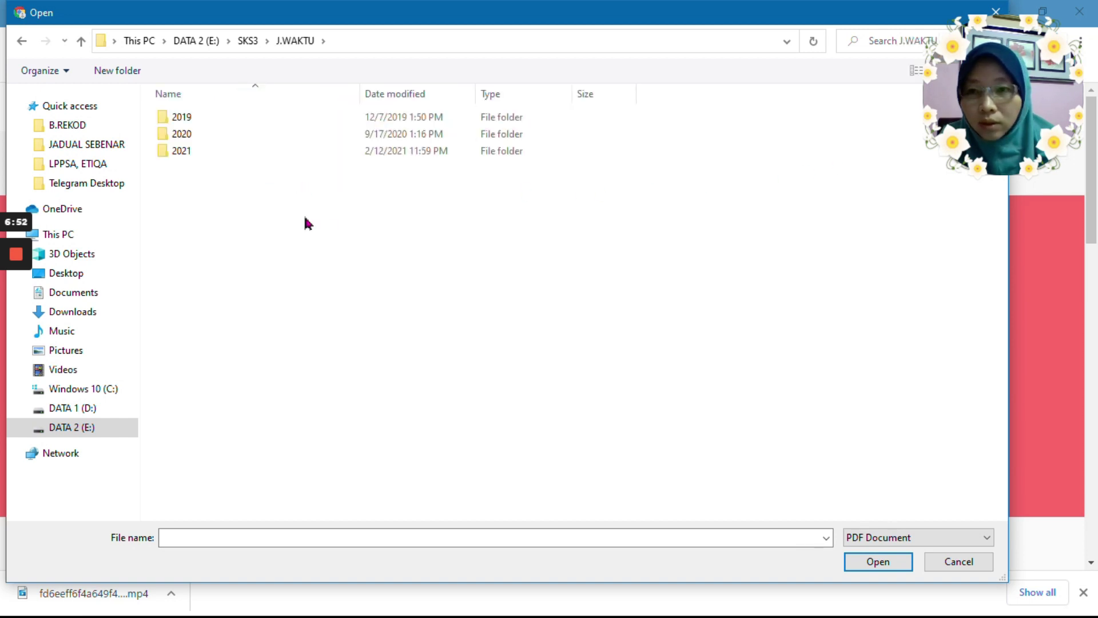
{"action": "double_click", "coordinate": [196, 153]}
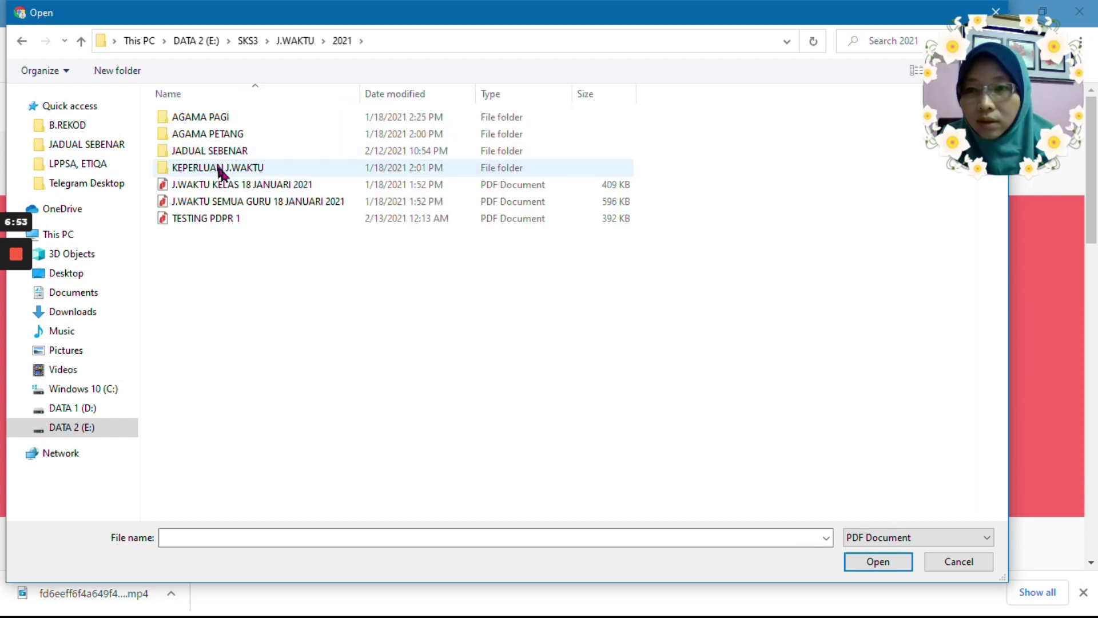
{"action": "double_click", "coordinate": [235, 220]}
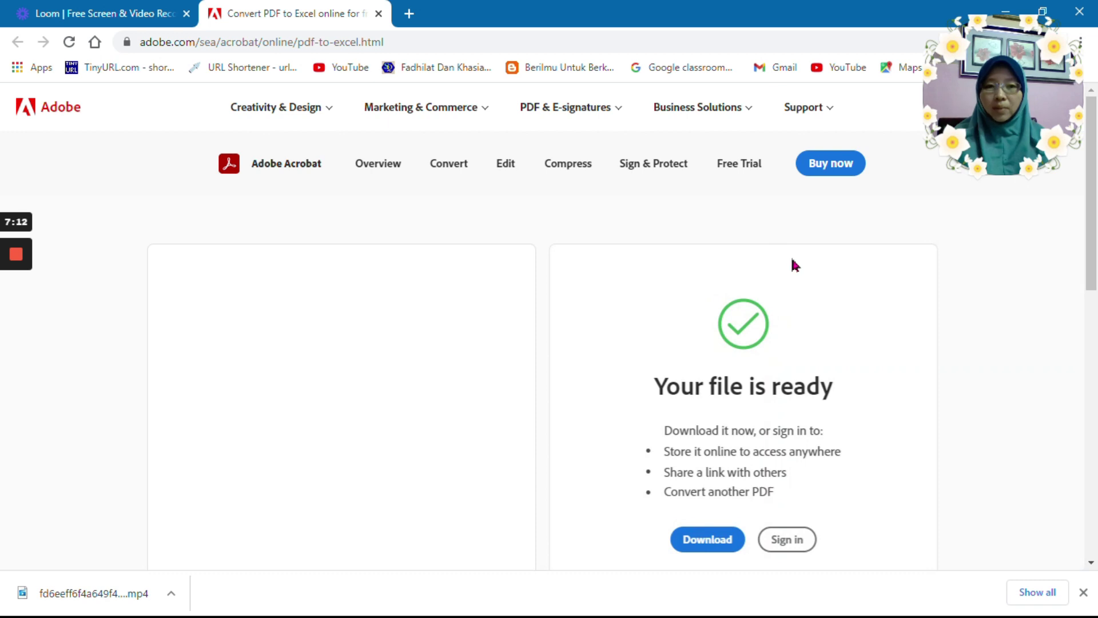
Step: Download the converted timetable and open the downloaded workbook TESTING PDPR 1.xlsx
{"action": "scroll", "coordinate": [858, 382], "scroll_direction": "down", "scroll_amount": 1}
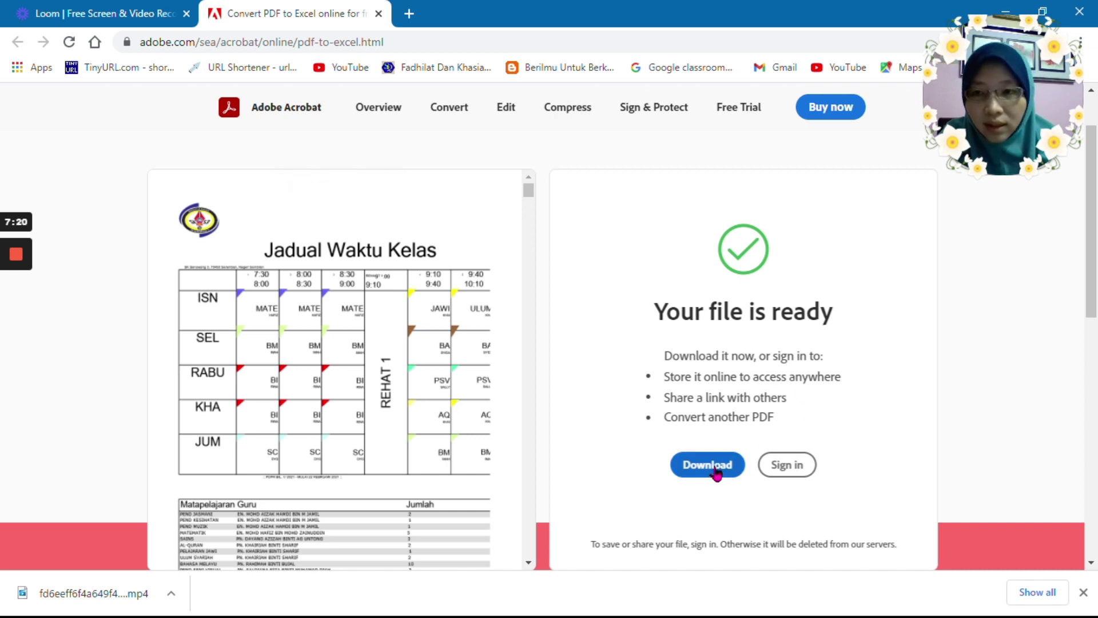
{"action": "left_click", "coordinate": [694, 463]}
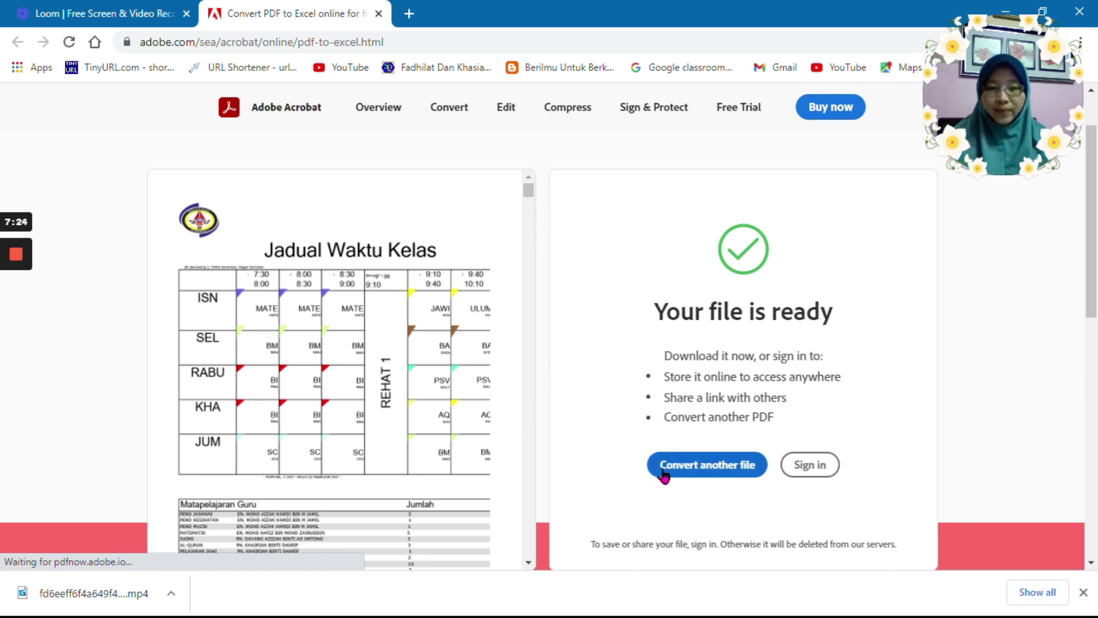
{"action": "left_click", "coordinate": [94, 602]}
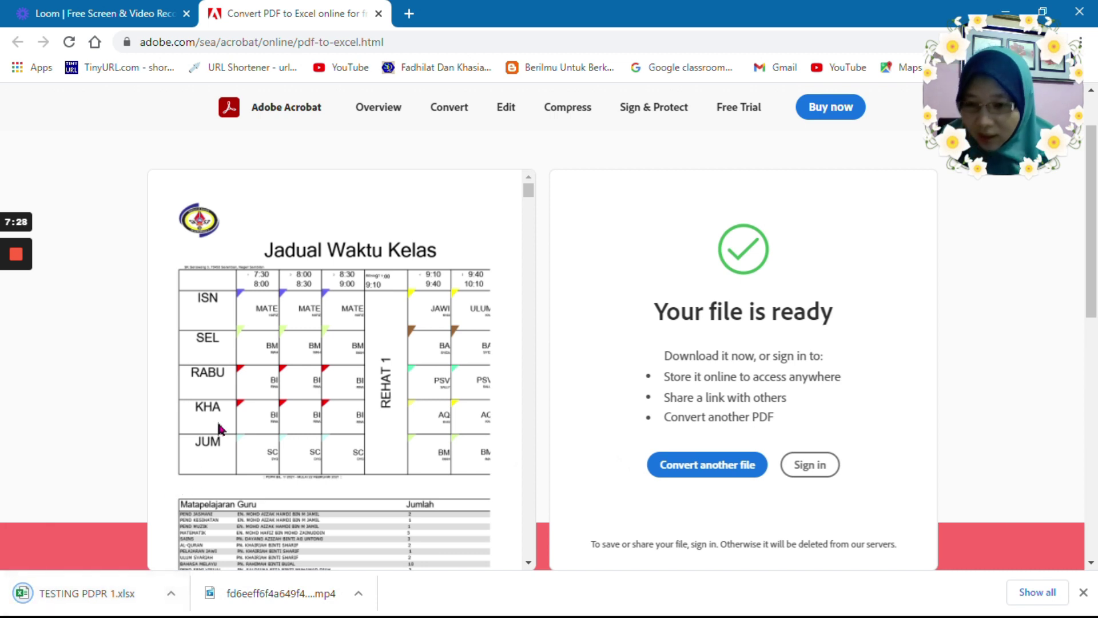
{"action": "left_click", "coordinate": [56, 601]}
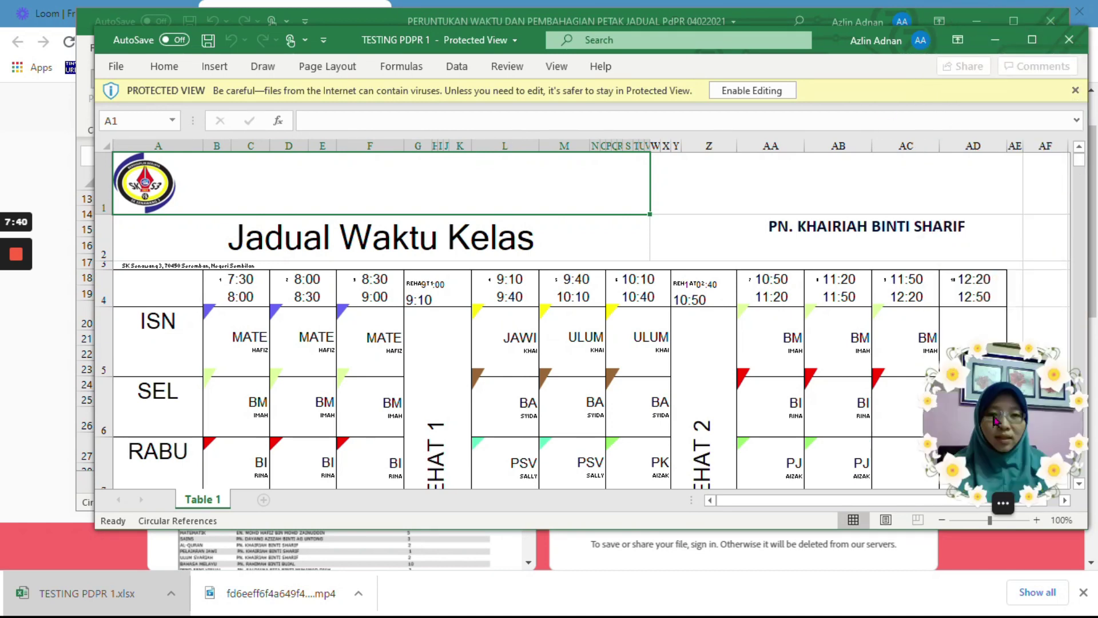
Step: Maximize the TESTING PDPR 1 workbook window and enable editing to leave Protected View
{"action": "key", "text": "super+Up"}
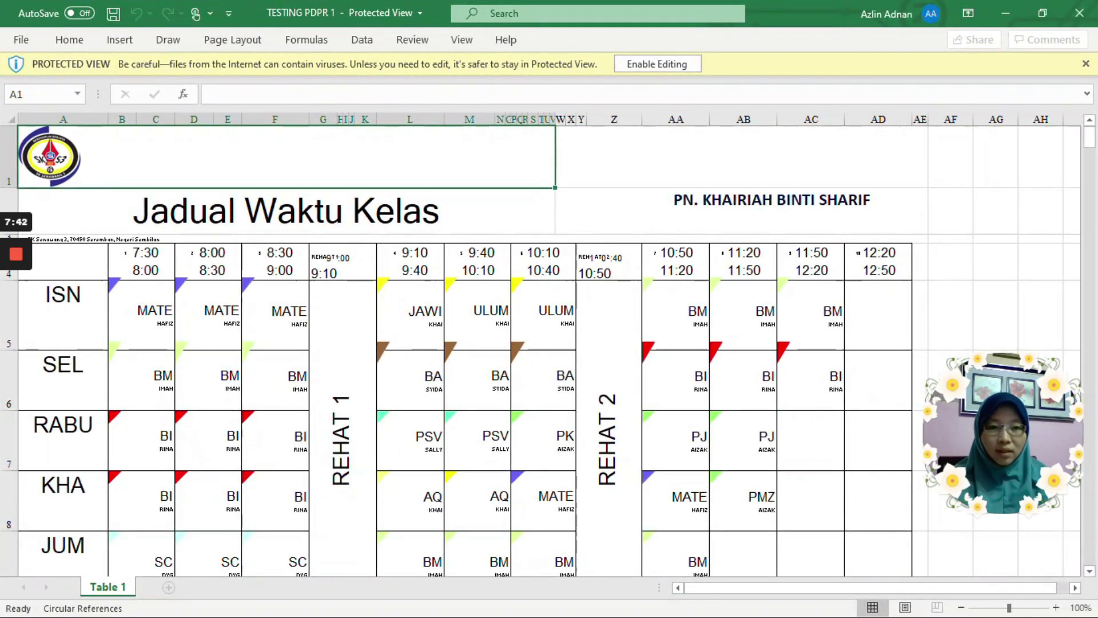
{"action": "left_click_drag", "start_coordinate": [1050, 372], "coordinate": [1050, 31]}
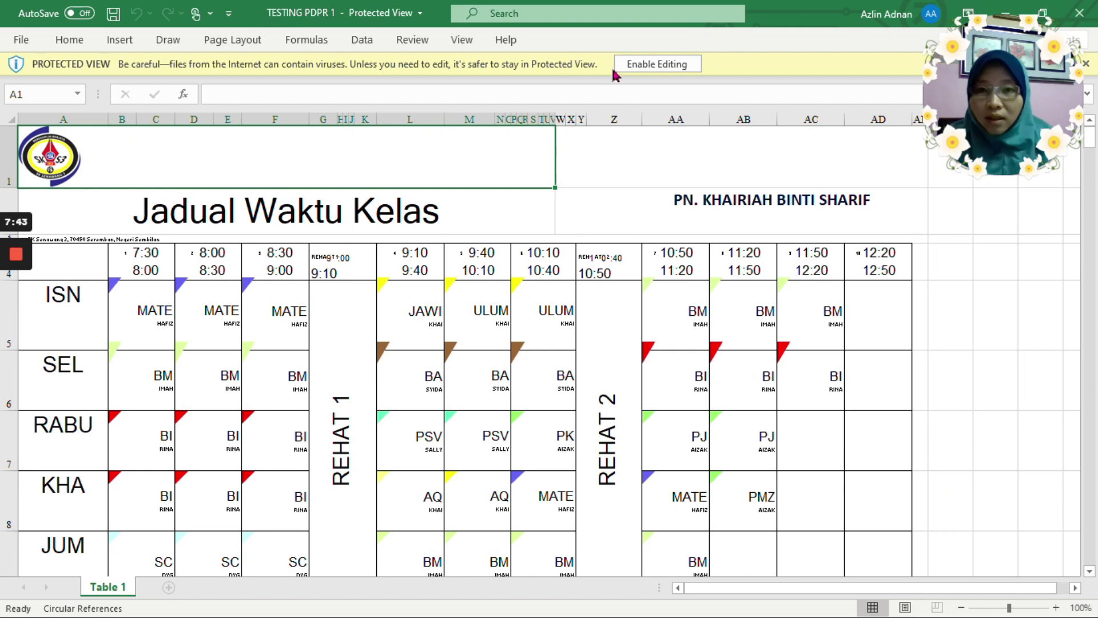
{"action": "left_click", "coordinate": [649, 70]}
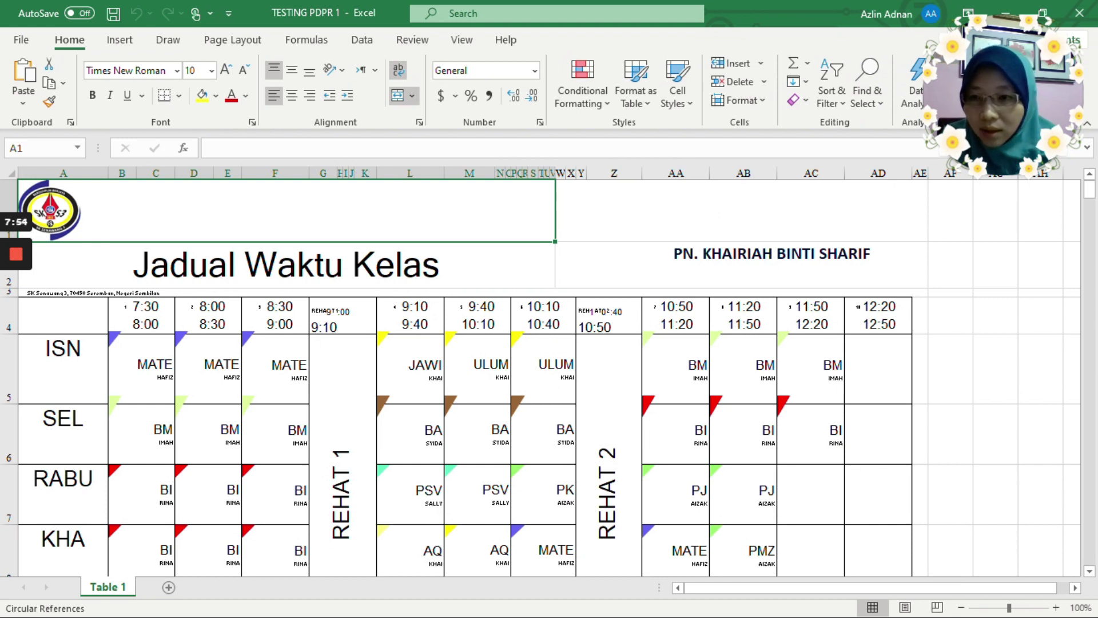
Step: Fill the first class's 7:30 lessons on ISN (MATE, B5) and SEL (BM, B6) with standard light green
{"action": "scroll", "coordinate": [549, 377], "scroll_direction": "down", "scroll_amount": 5}
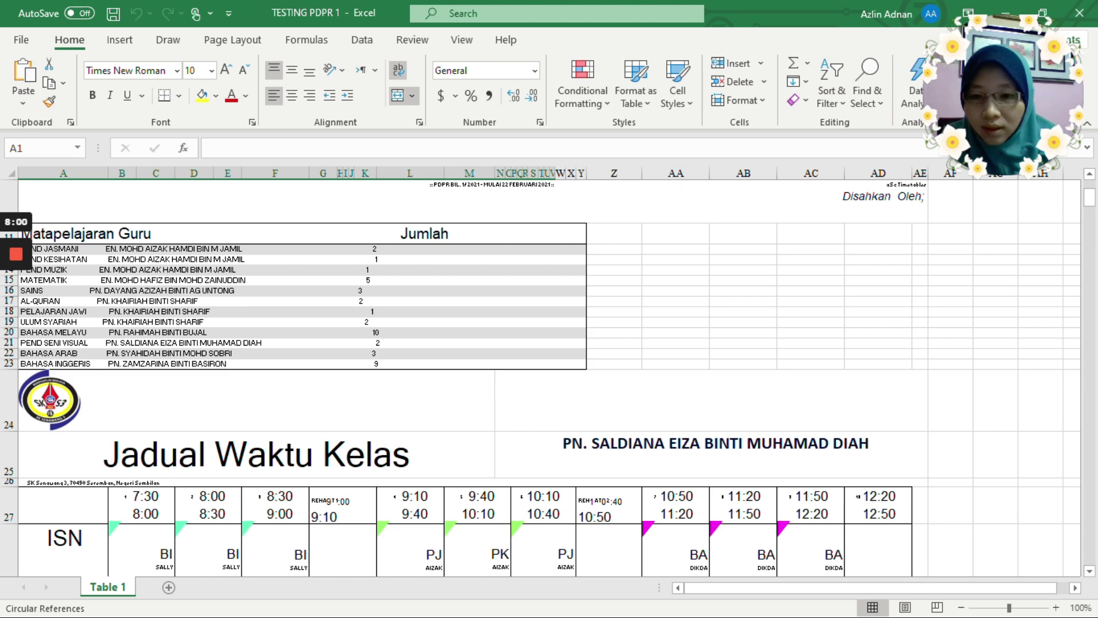
{"action": "scroll", "coordinate": [549, 377], "scroll_direction": "up", "scroll_amount": 5}
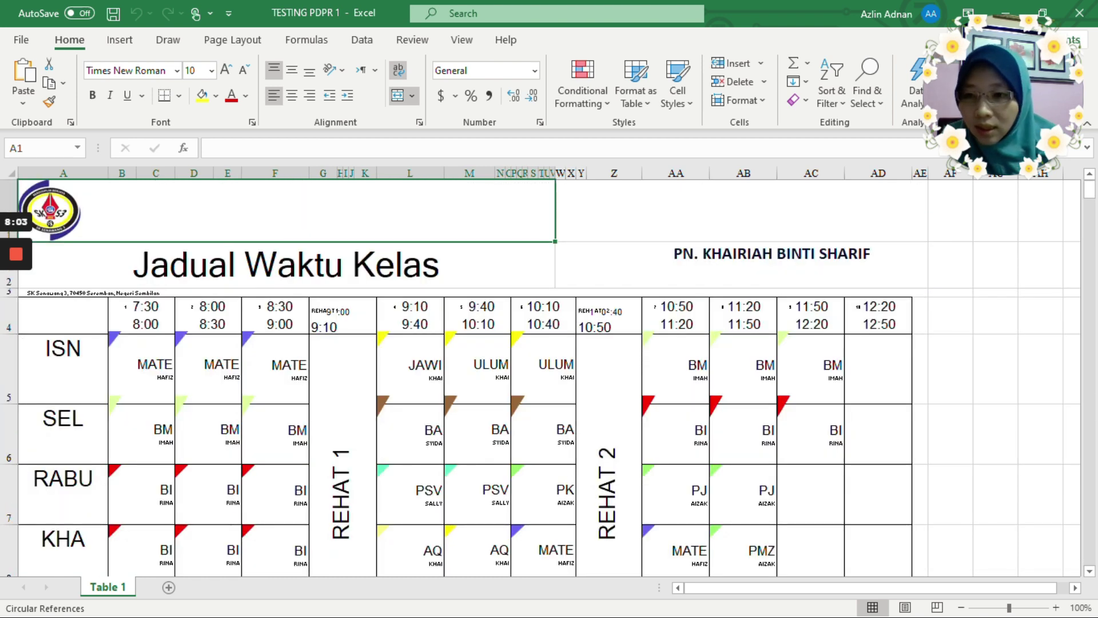
{"action": "left_click", "coordinate": [141, 369]}
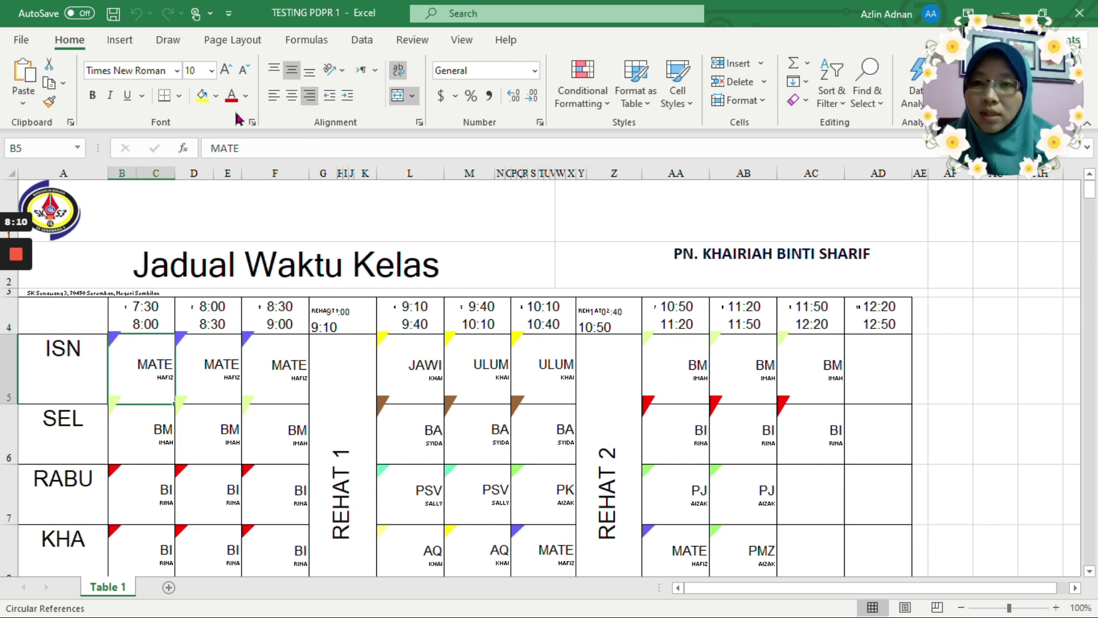
{"action": "left_click", "coordinate": [215, 97]}
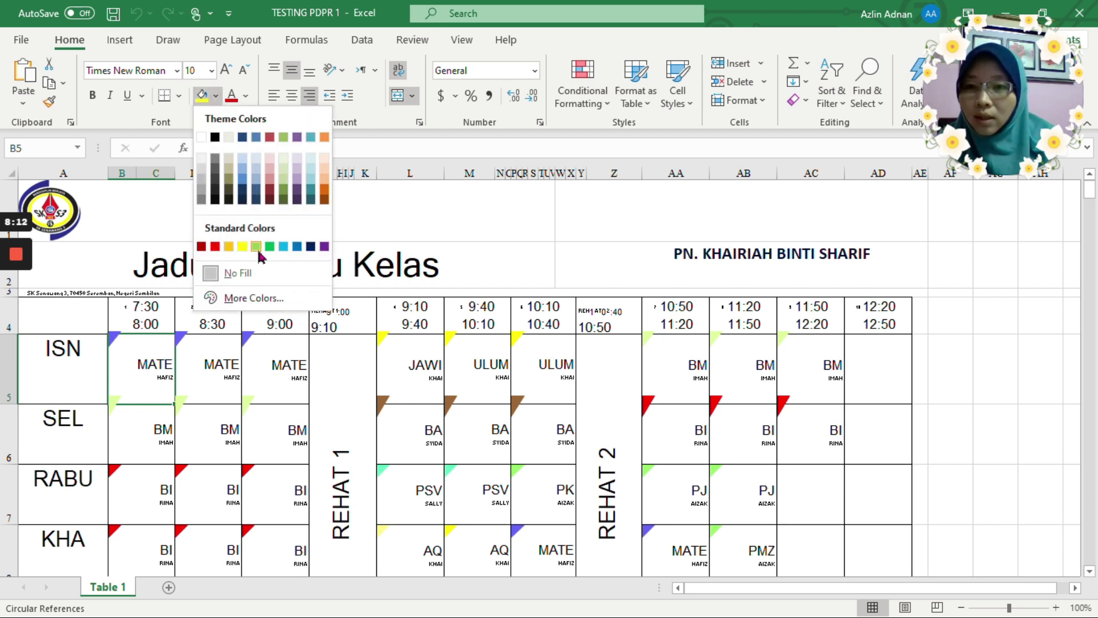
{"action": "left_click", "coordinate": [255, 247]}
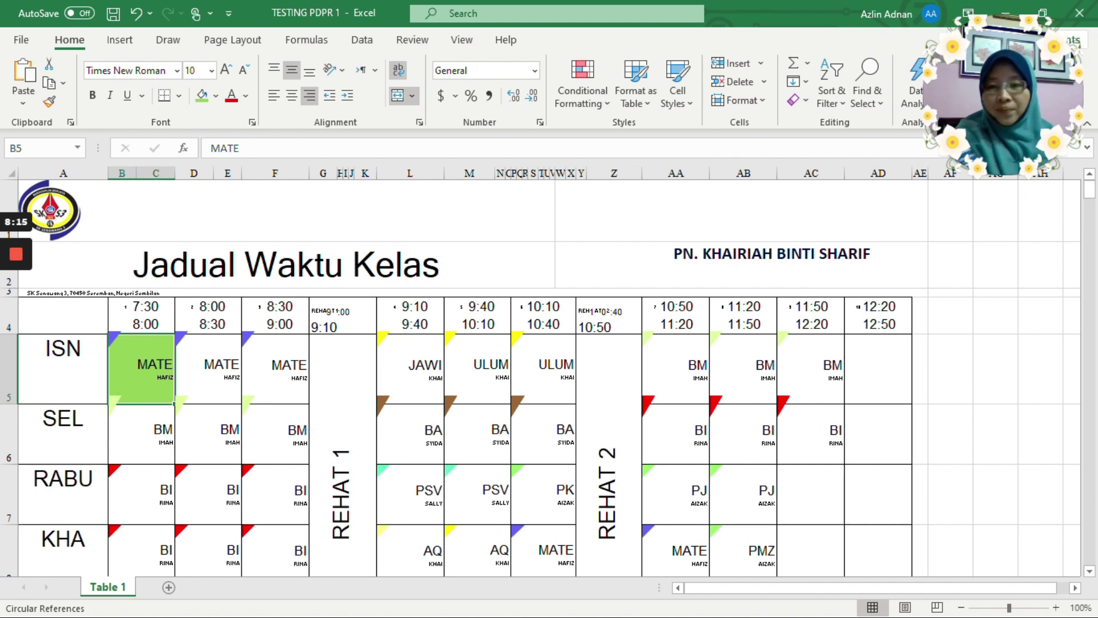
{"action": "left_click", "coordinate": [141, 433]}
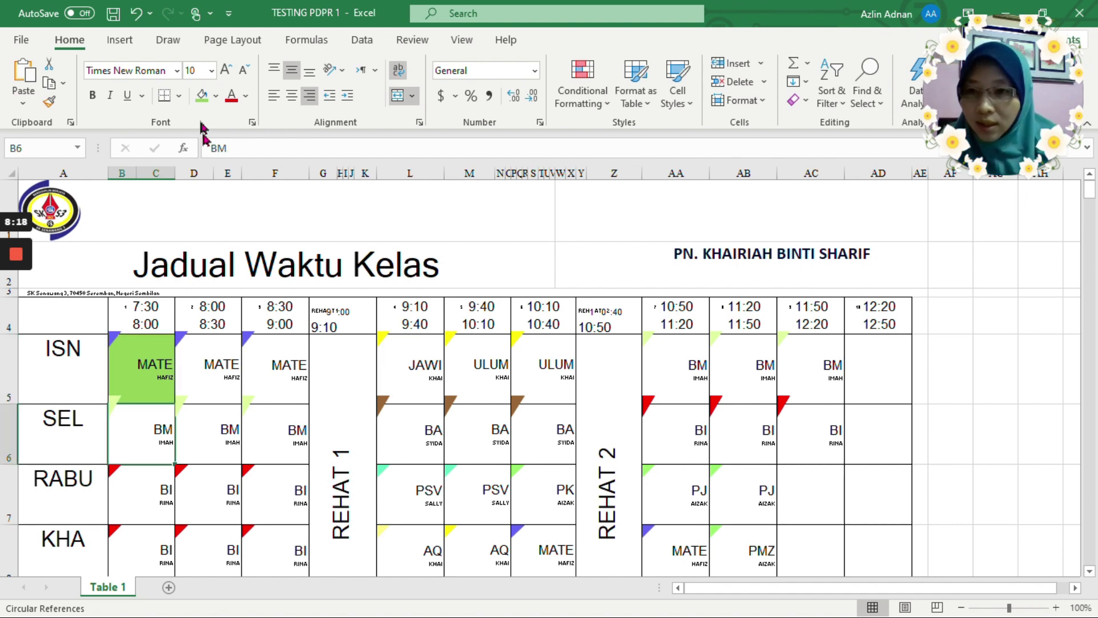
{"action": "left_click", "coordinate": [201, 96]}
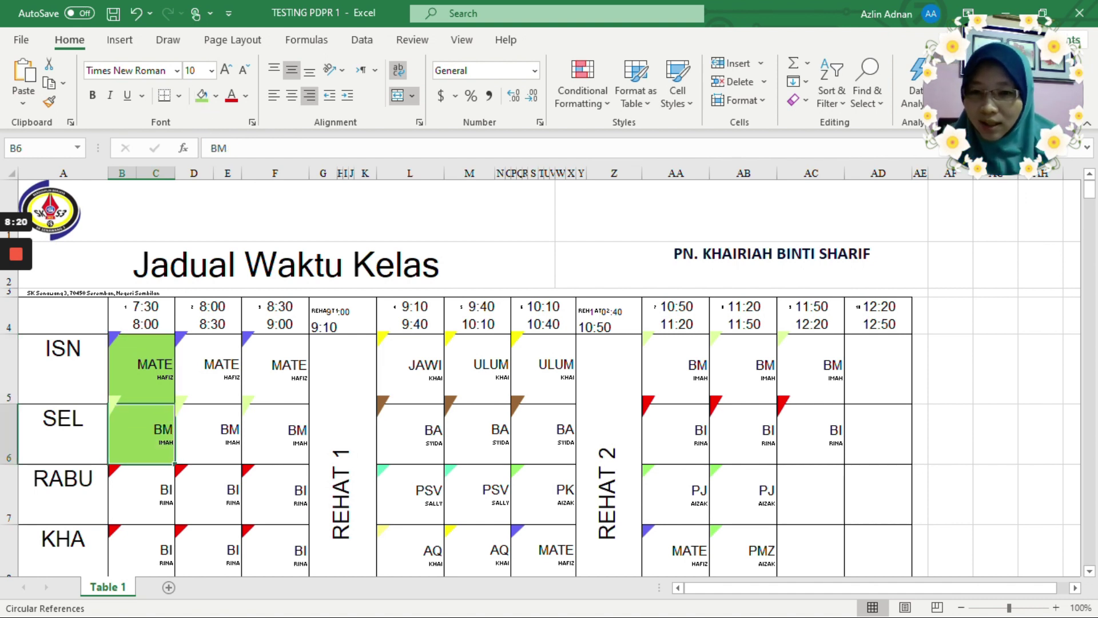
Step: Fill ISN's ULUM lesson at 9:40, JAWI lesson at 9:10 and BM lesson at 10:50 with the same light green
{"action": "left_click", "coordinate": [477, 369]}
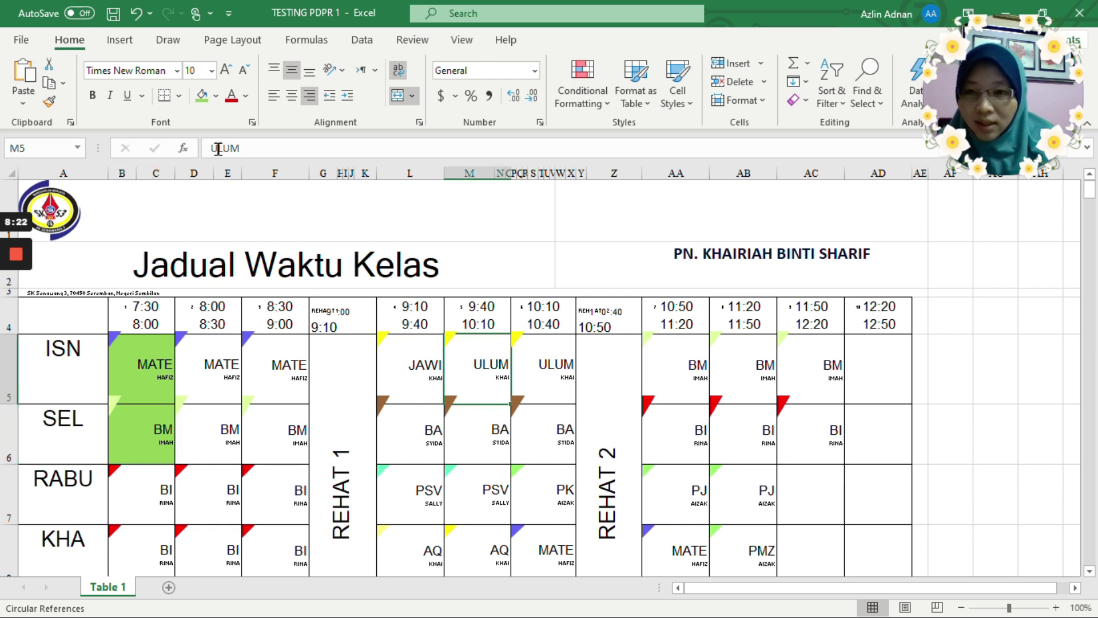
{"action": "left_click", "coordinate": [201, 96]}
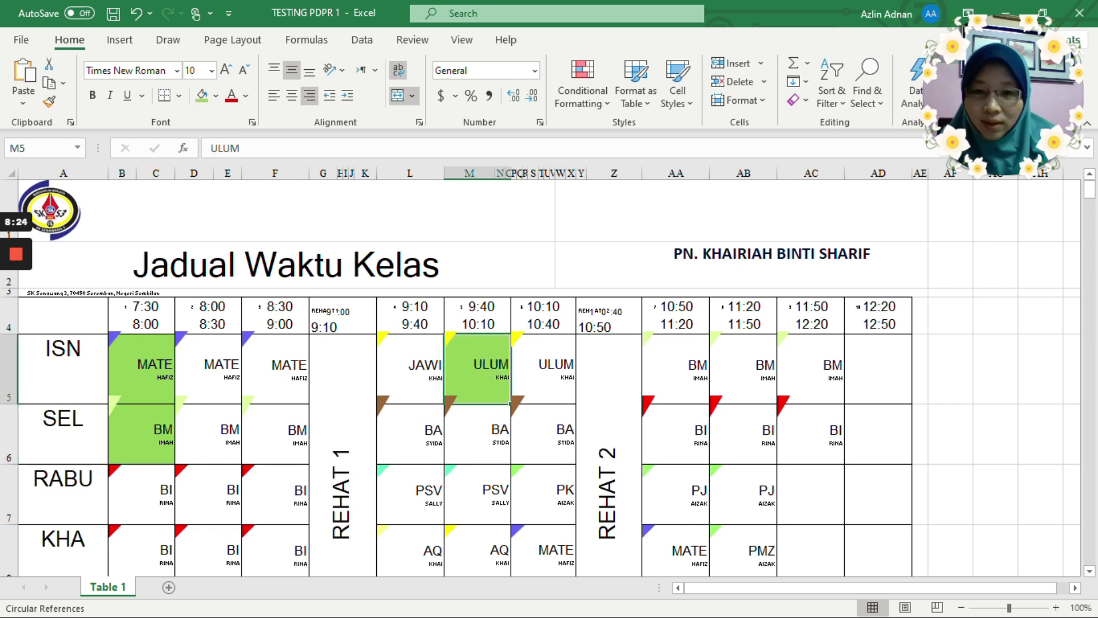
{"action": "left_click", "coordinate": [410, 369]}
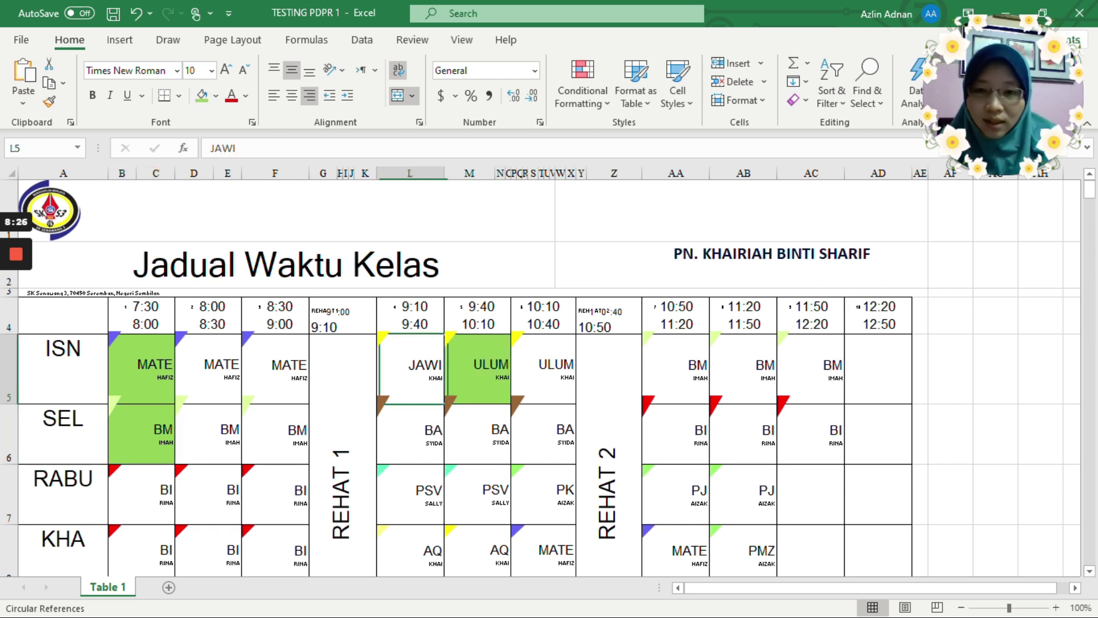
{"action": "left_click", "coordinate": [202, 96]}
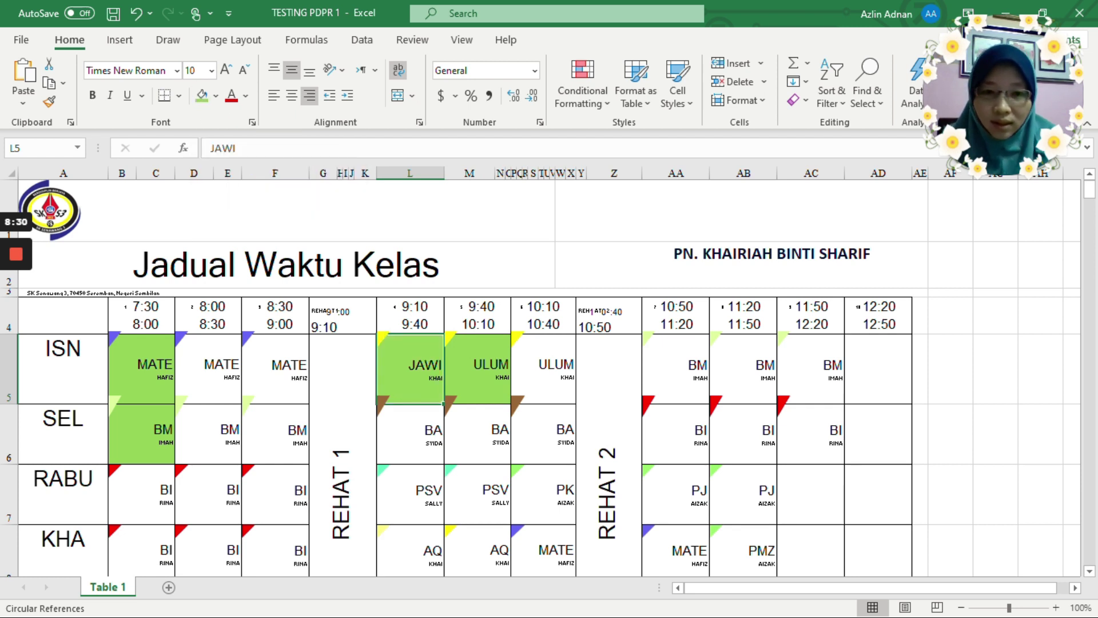
{"action": "left_click", "coordinate": [675, 369]}
{"action": "left_click", "coordinate": [201, 96]}
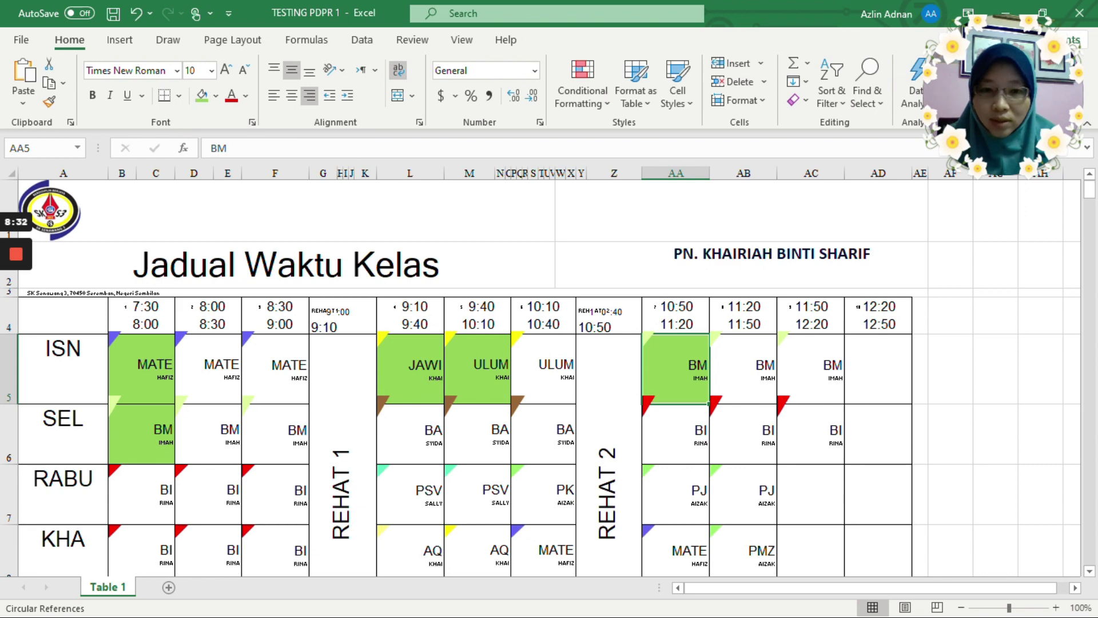
Step: Fill SEL's BI lesson at 10:50 and BA lesson at 9:10 with the same light green
{"action": "left_click", "coordinate": [676, 431]}
{"action": "left_click", "coordinate": [202, 95]}
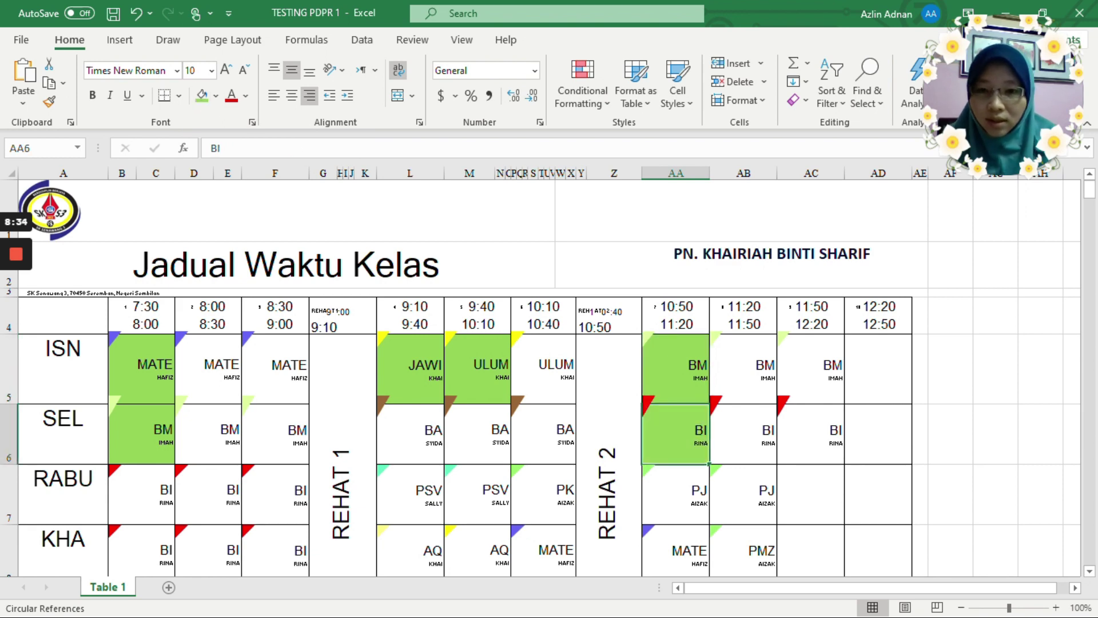
{"action": "left_click", "coordinate": [409, 432]}
{"action": "left_click", "coordinate": [201, 96]}
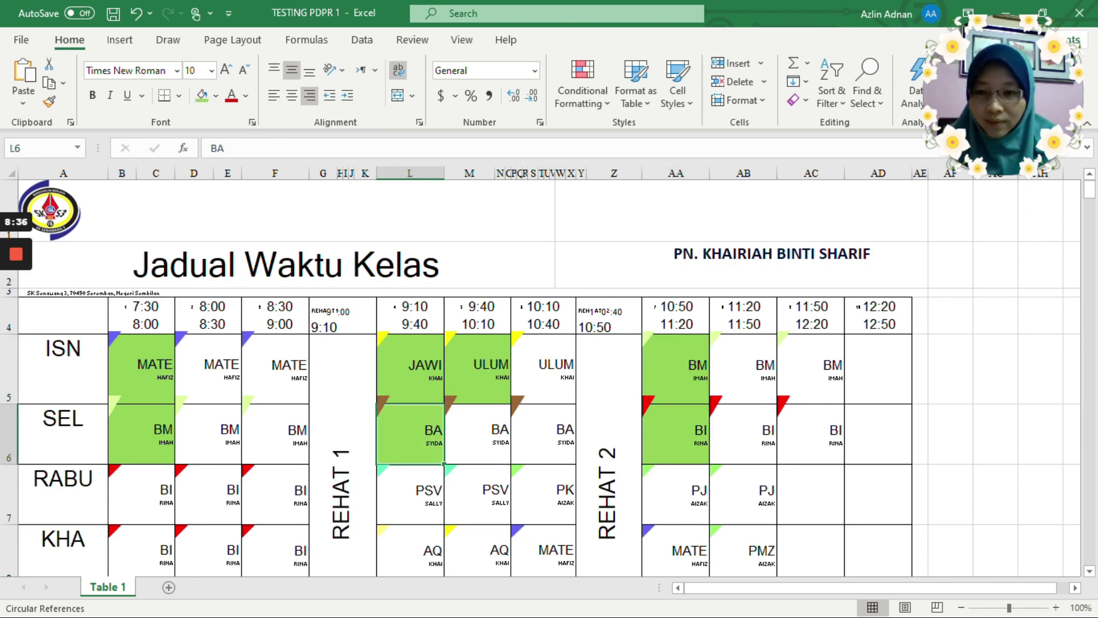
Step: Fill RABU's BI lesson at 7:30, PSV lesson at 9:10 and PJ lesson at 10:50 with the same light green
{"action": "scroll", "coordinate": [549, 343], "scroll_direction": "down", "scroll_amount": 1}
{"action": "left_click", "coordinate": [141, 376]}
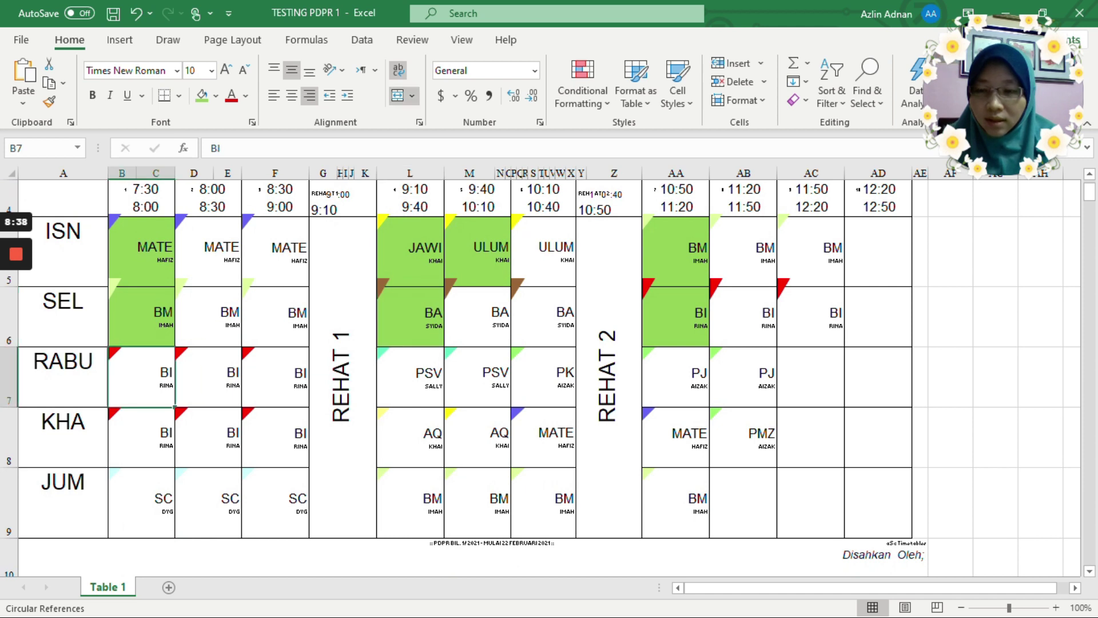
{"action": "left_click", "coordinate": [201, 95]}
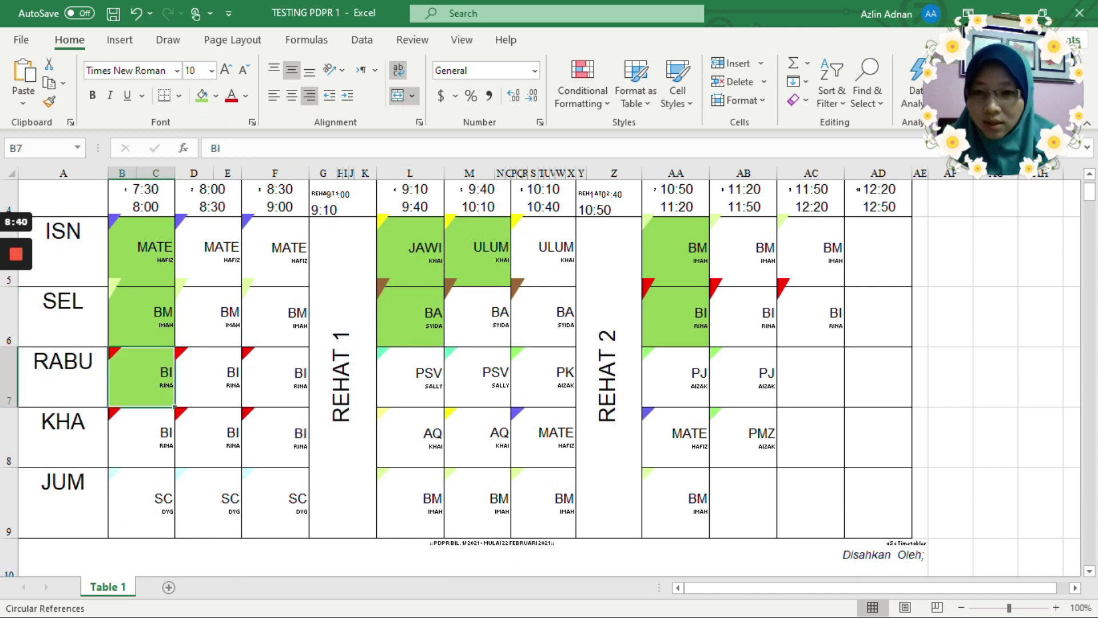
{"action": "left_click", "coordinate": [410, 376]}
{"action": "left_click", "coordinate": [201, 96]}
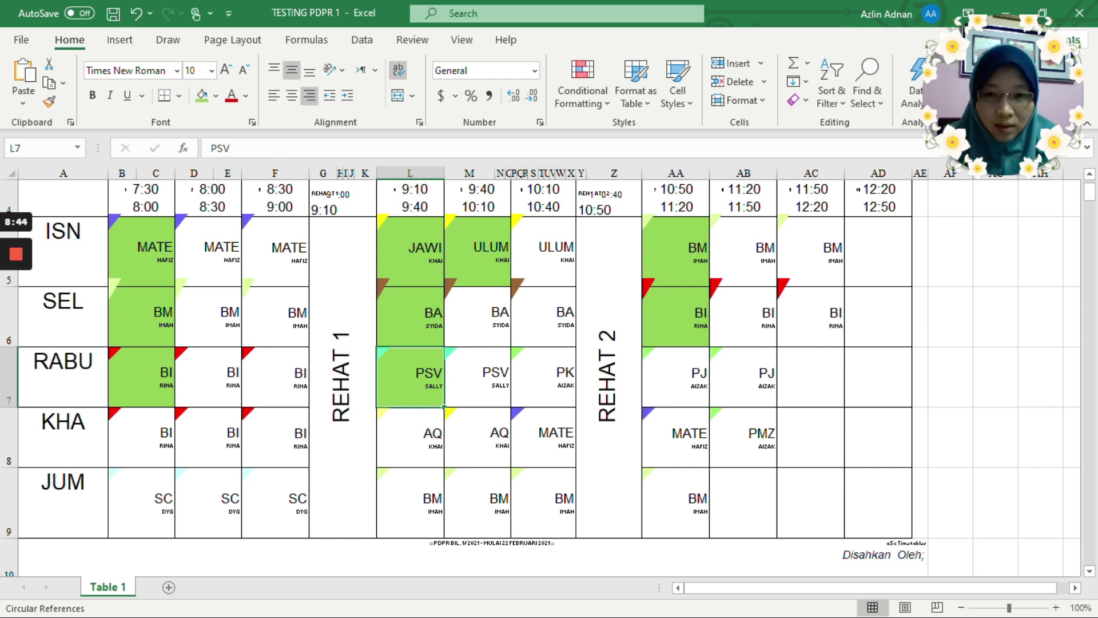
{"action": "left_click", "coordinate": [676, 376]}
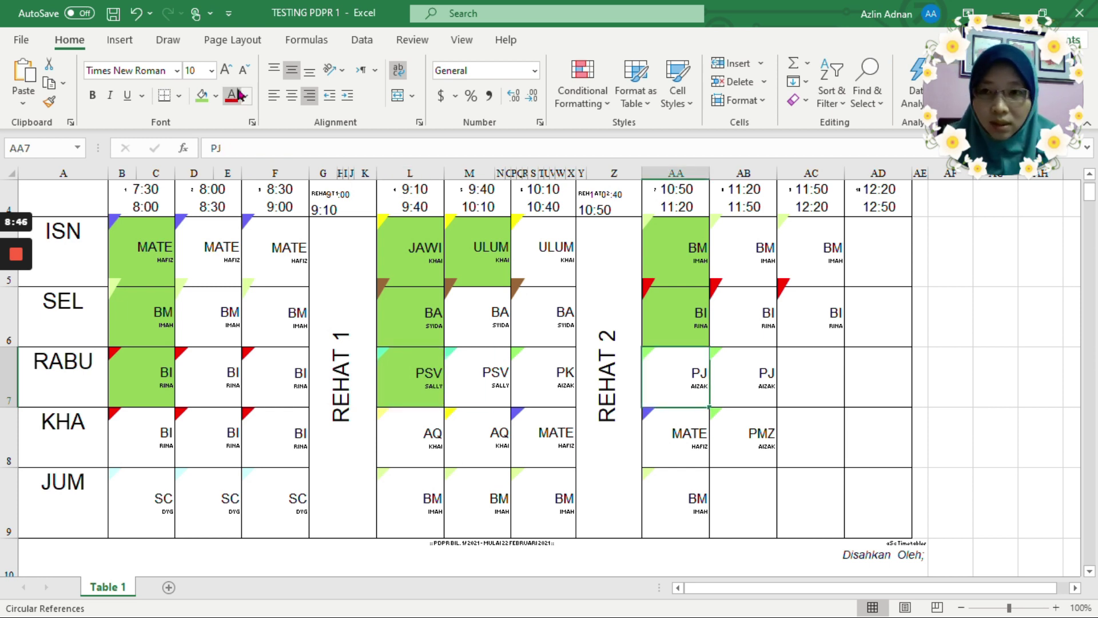
{"action": "left_click", "coordinate": [202, 95]}
Step: Fill KHA's BI lesson at 7:30, AQ lesson at 9:10 and MATE lesson at 10:10 with the same light green
{"action": "left_click", "coordinate": [141, 437]}
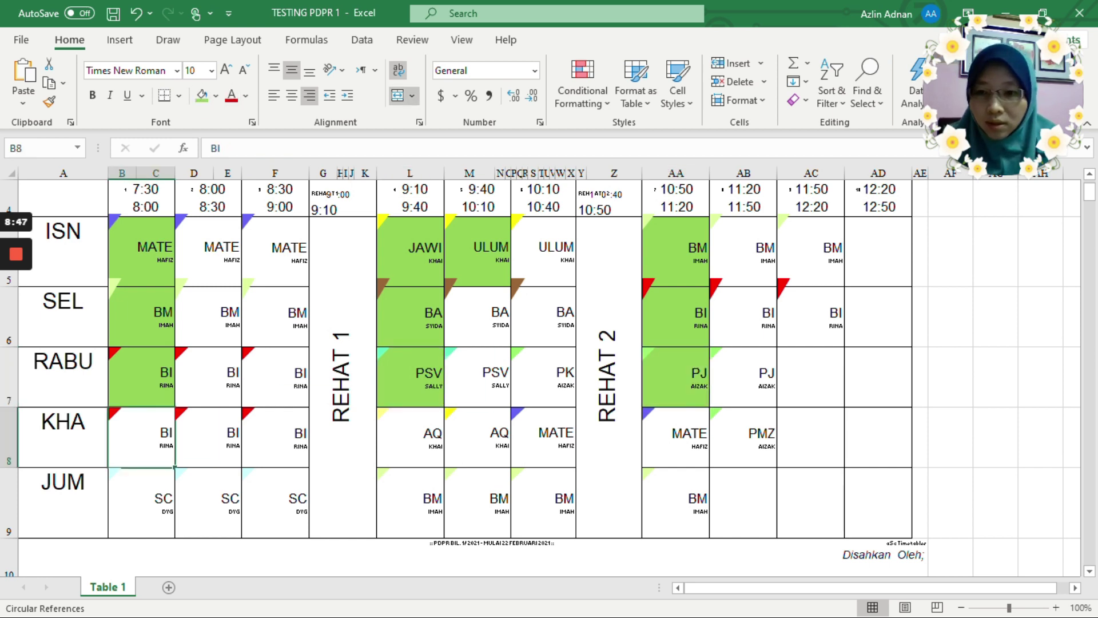
{"action": "left_click", "coordinate": [201, 96]}
{"action": "left_click", "coordinate": [410, 436]}
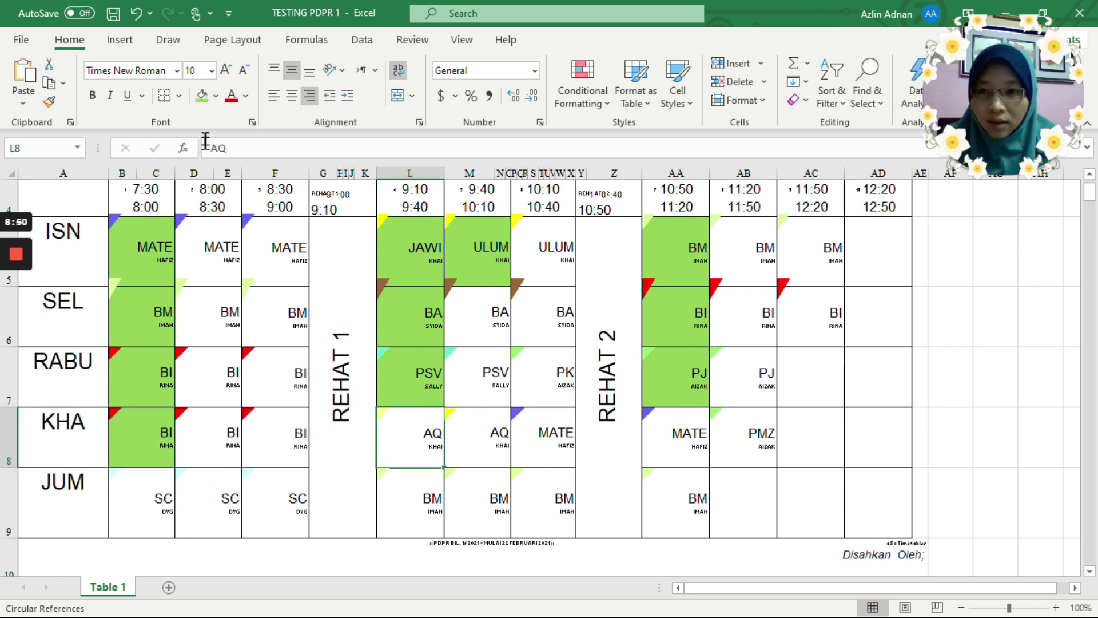
{"action": "left_click", "coordinate": [202, 95]}
{"action": "left_click", "coordinate": [543, 436]}
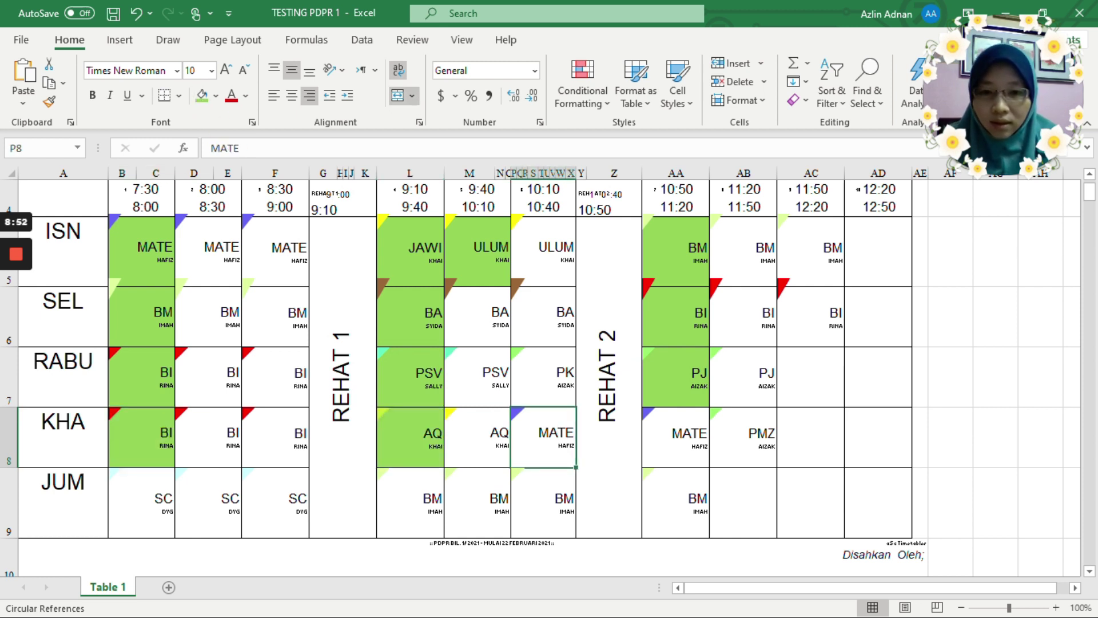
{"action": "left_click", "coordinate": [201, 95]}
Step: Fill JUM's SC lesson at 7:30 and BM lesson at 9:10 with the same light green
{"action": "left_click", "coordinate": [208, 502]}
{"action": "left_click", "coordinate": [141, 502]}
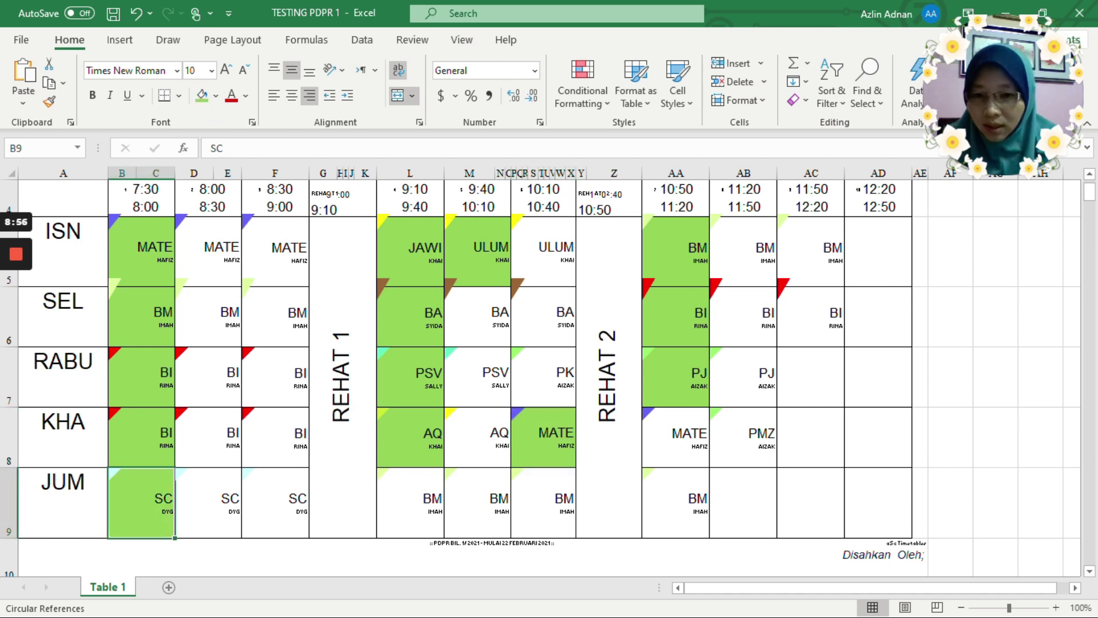
{"action": "left_click", "coordinate": [410, 502]}
{"action": "left_click", "coordinate": [201, 95]}
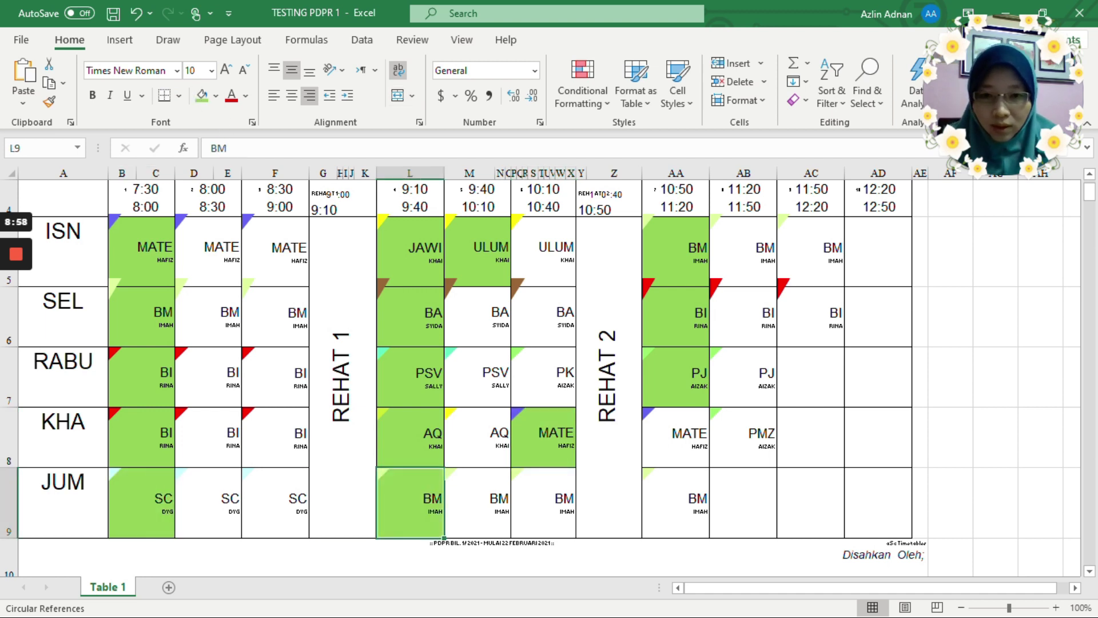
Step: In the second class timetable, fill ISN's BI lesson at 7:30 and BA lesson at 10:50 with the same light green
{"action": "scroll", "coordinate": [540, 377], "scroll_direction": "down", "scroll_amount": 3}
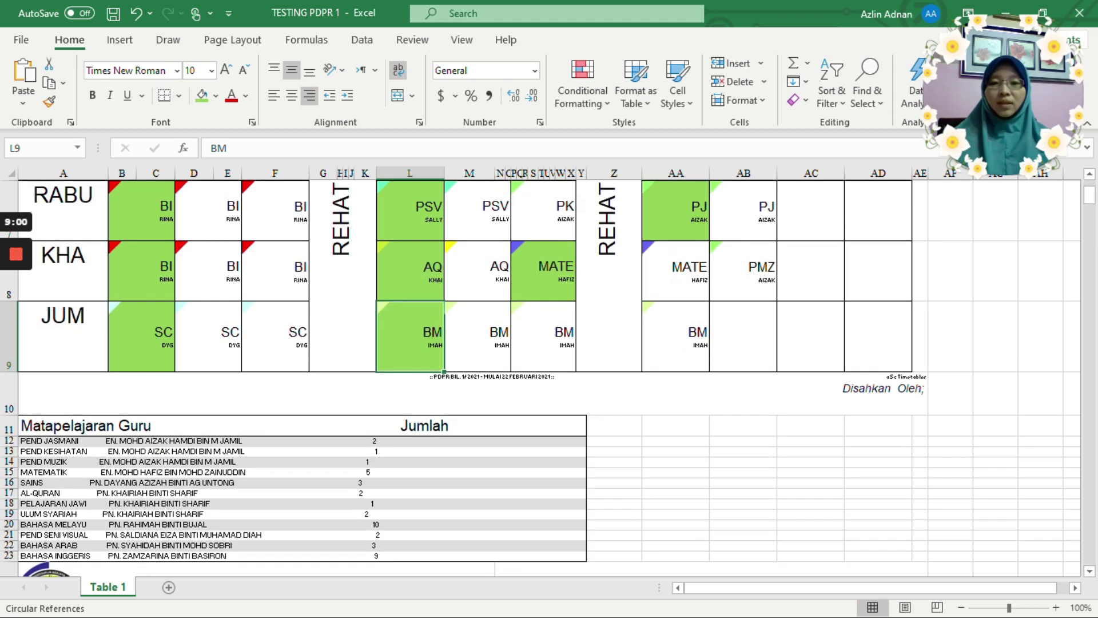
{"action": "scroll", "coordinate": [540, 377], "scroll_direction": "down", "scroll_amount": 2}
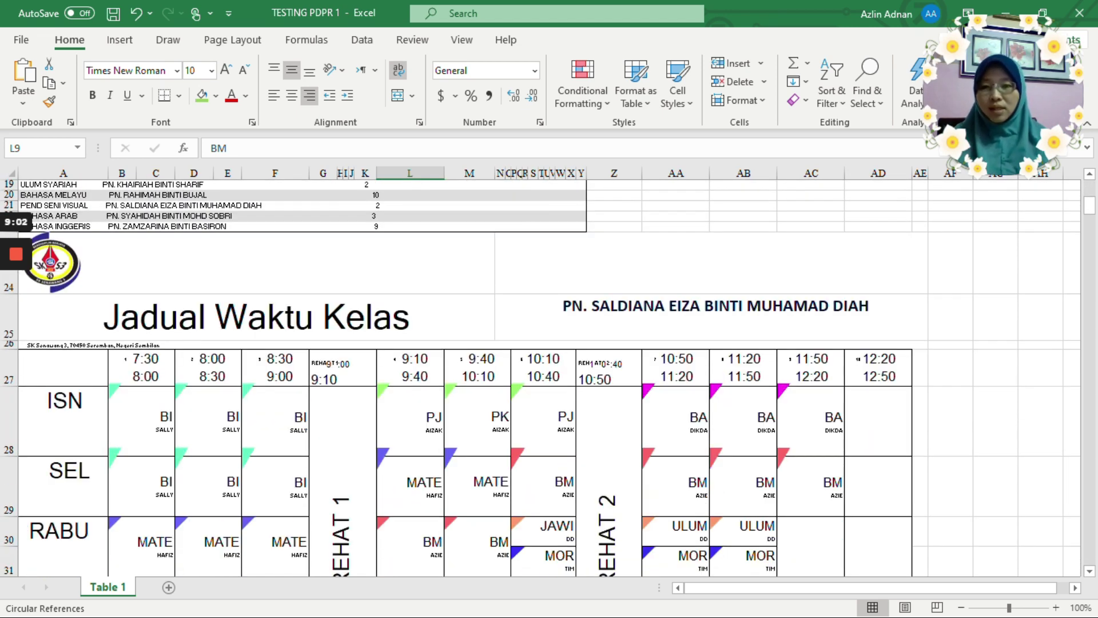
{"action": "left_click", "coordinate": [142, 421]}
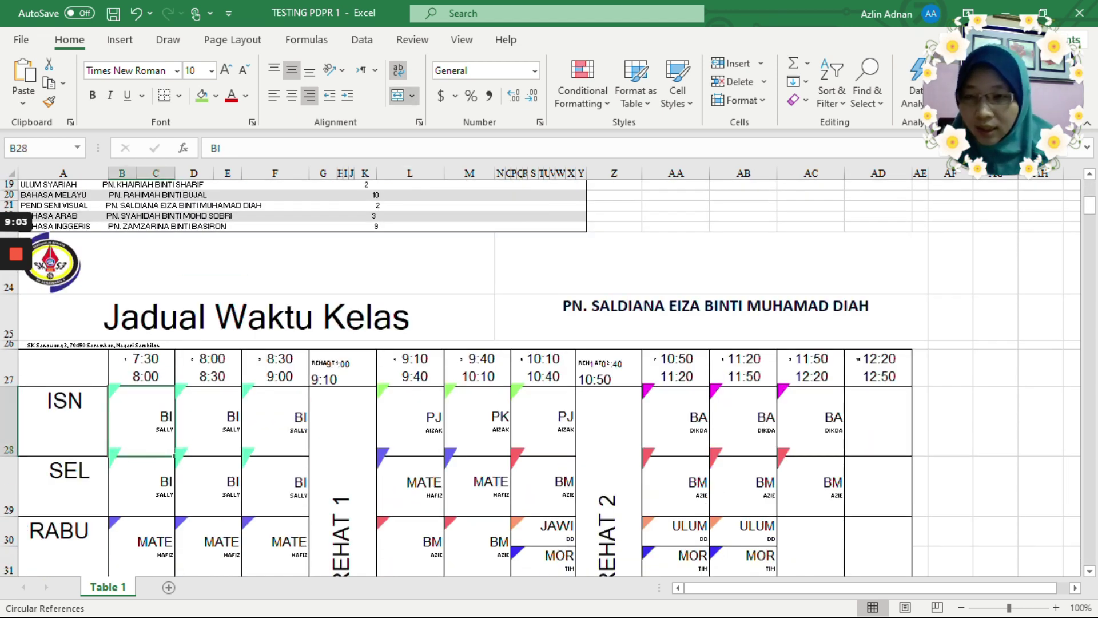
{"action": "left_click", "coordinate": [201, 95]}
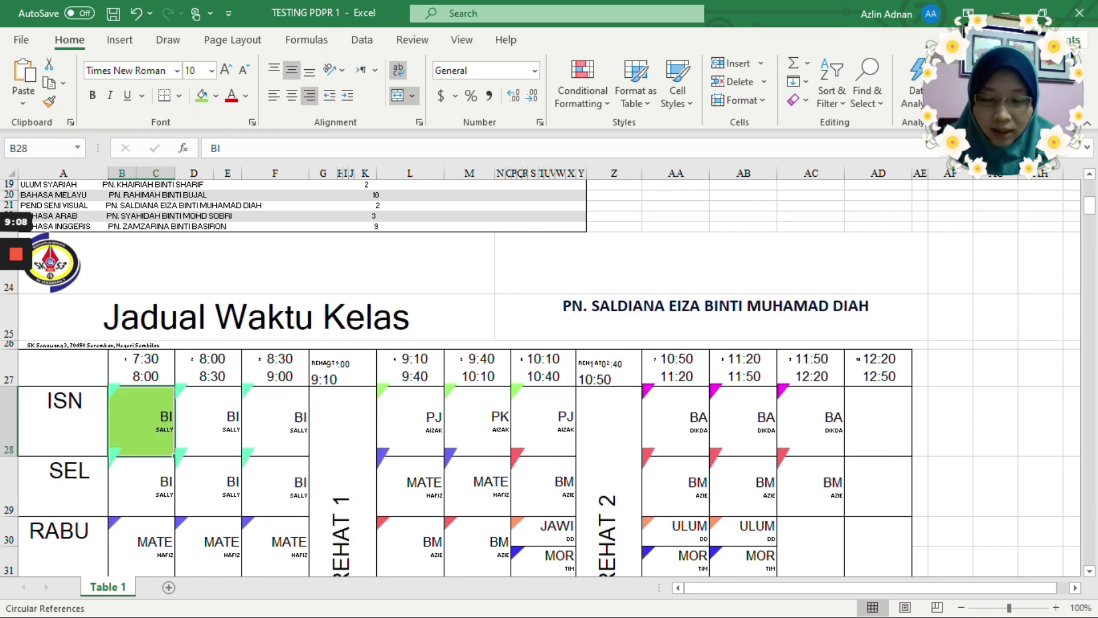
{"action": "left_click", "coordinate": [544, 421]}
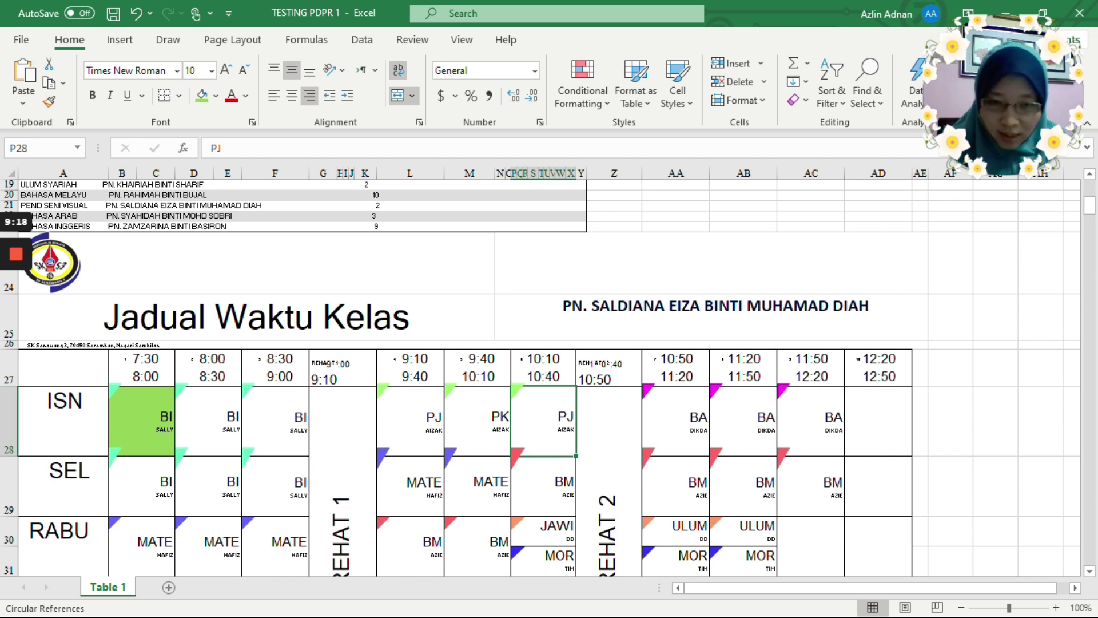
{"action": "left_click", "coordinate": [676, 422]}
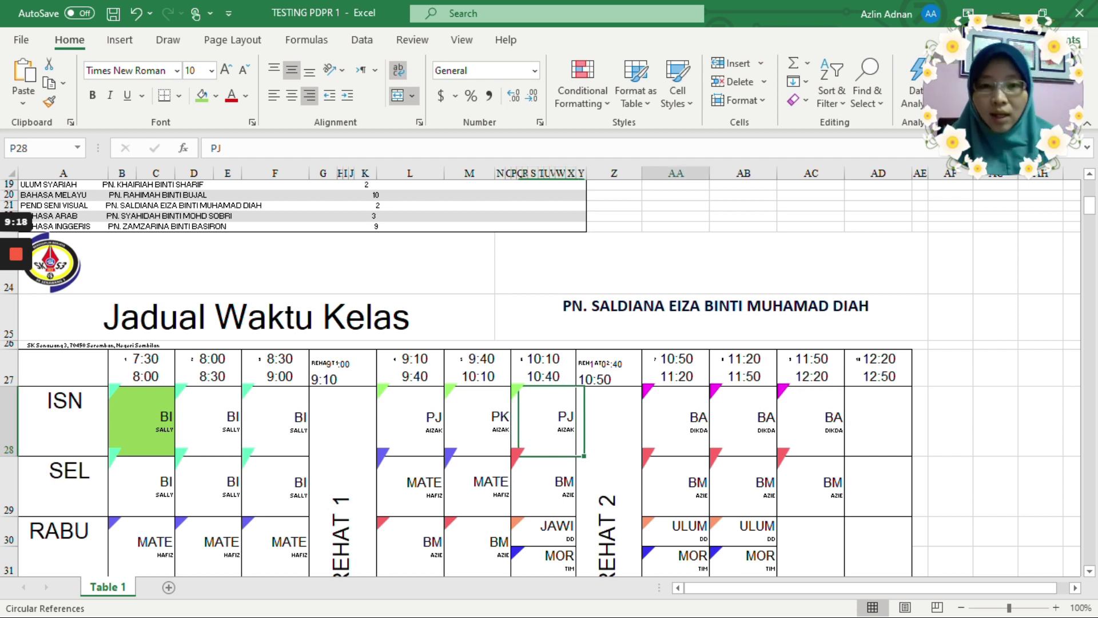
{"action": "left_click", "coordinate": [202, 96]}
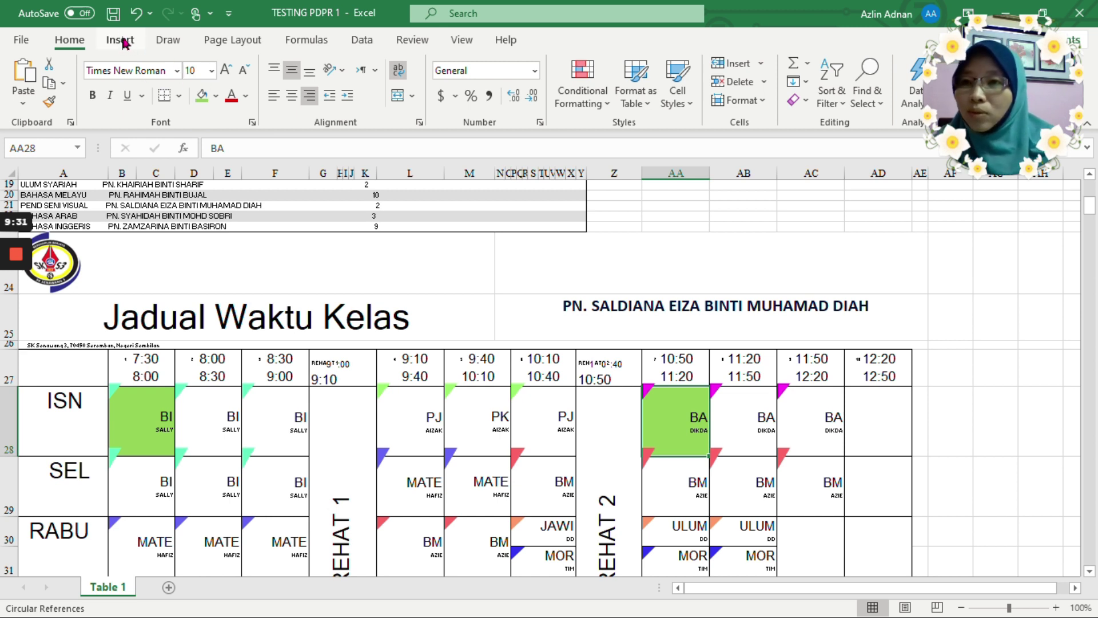
Step: Save the highlighted timetable workbook and close it
{"action": "left_click", "coordinate": [113, 17]}
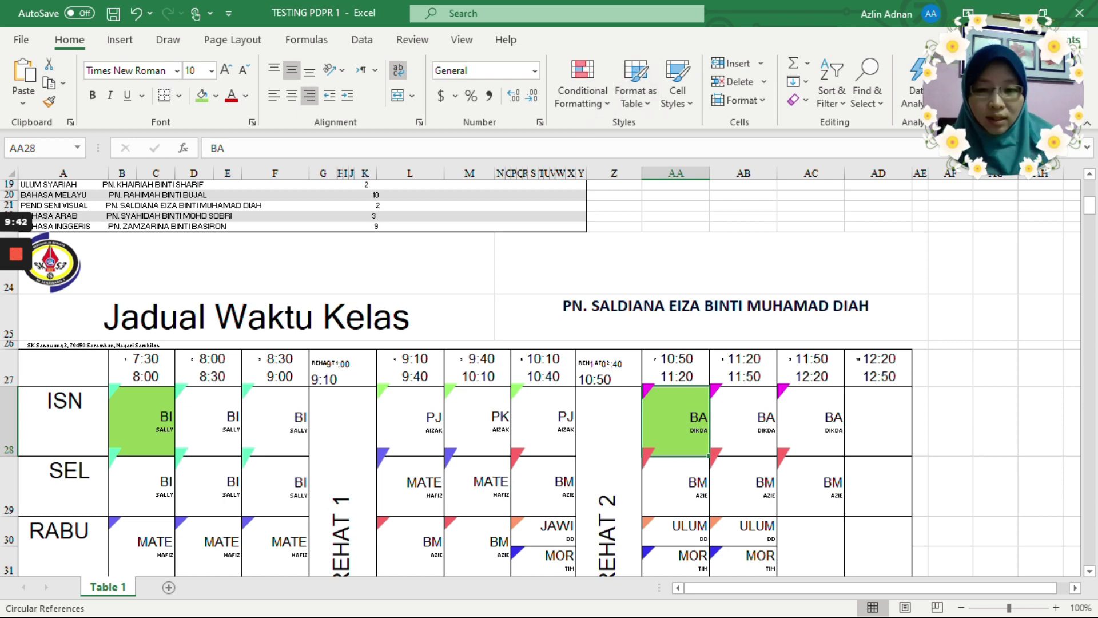
{"action": "left_click", "coordinate": [1079, 13]}
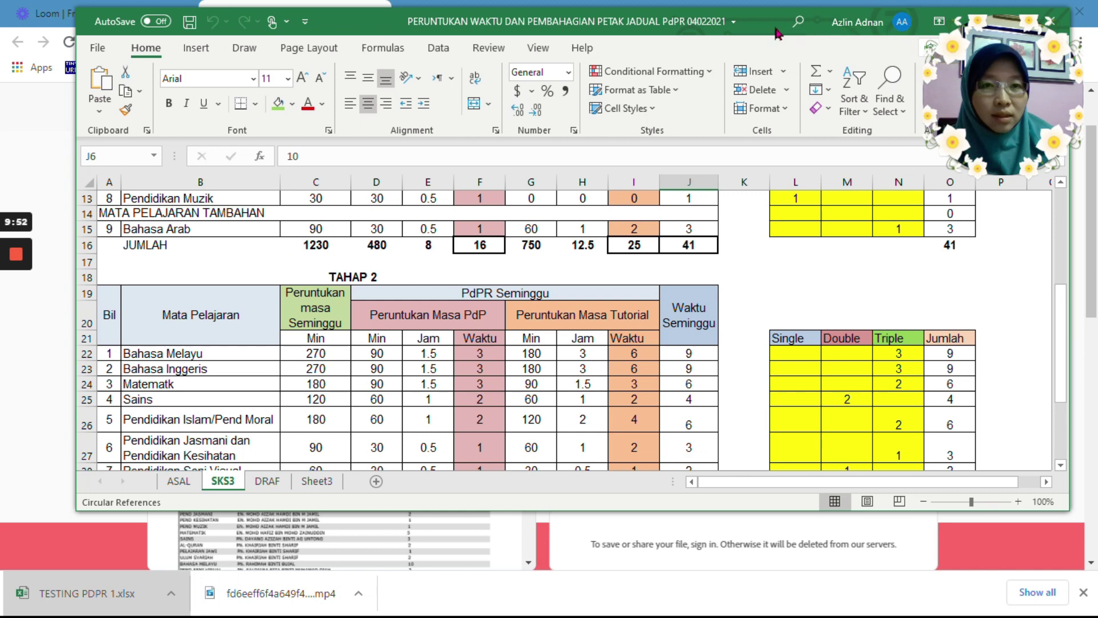
Step: Move the other open windows out of the way and reopen the TESTING PDPR 1 workbook from the Downloads folder
{"action": "left_click_drag", "start_coordinate": [789, 23], "coordinate": [640, 39]}
{"action": "left_click", "coordinate": [827, 37]}
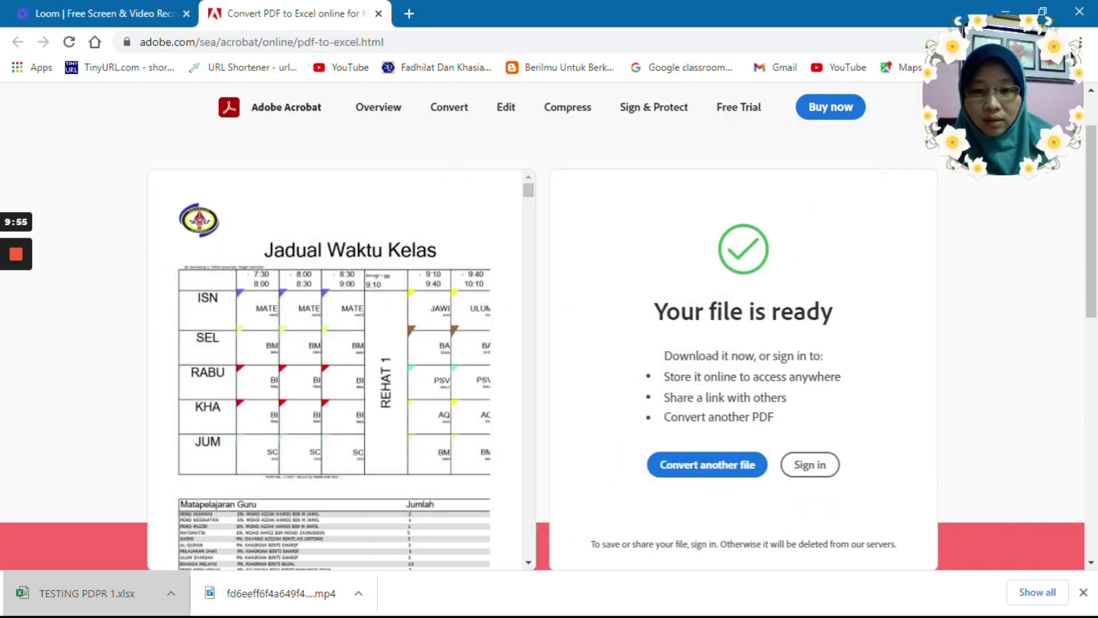
{"action": "left_click", "coordinate": [1042, 12]}
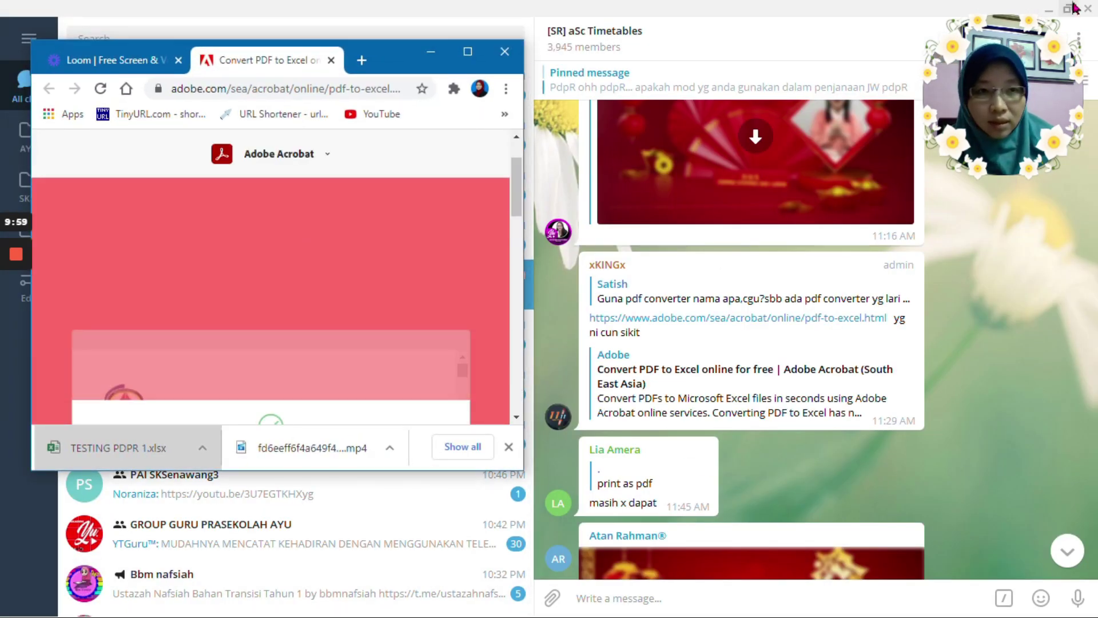
{"action": "left_click", "coordinate": [549, 576]}
{"action": "left_click", "coordinate": [501, 601]}
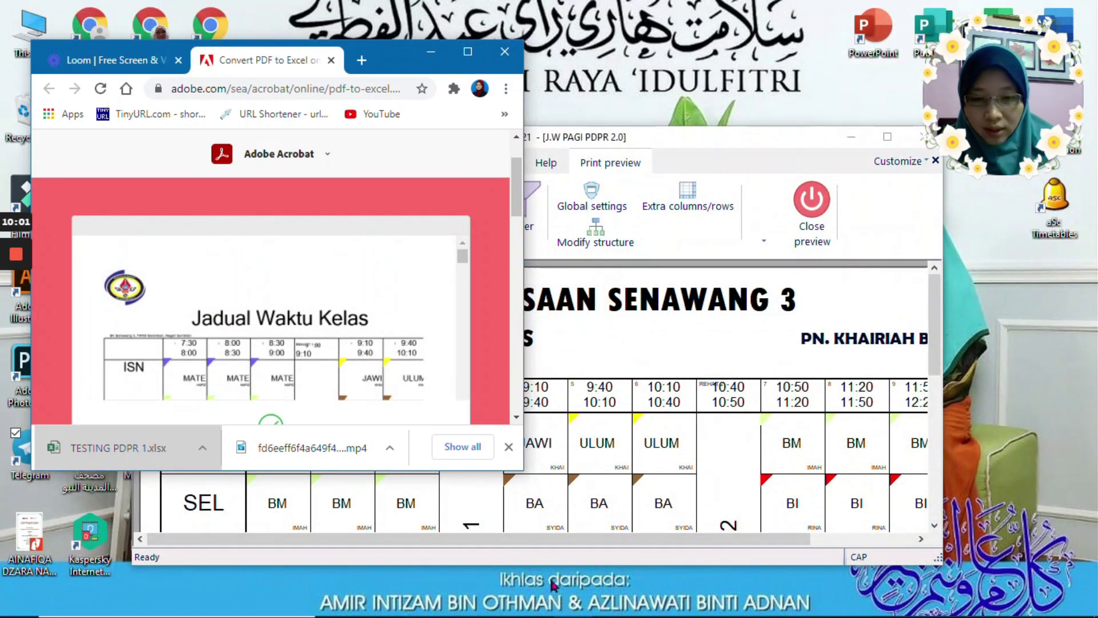
{"action": "left_click", "coordinate": [454, 612]}
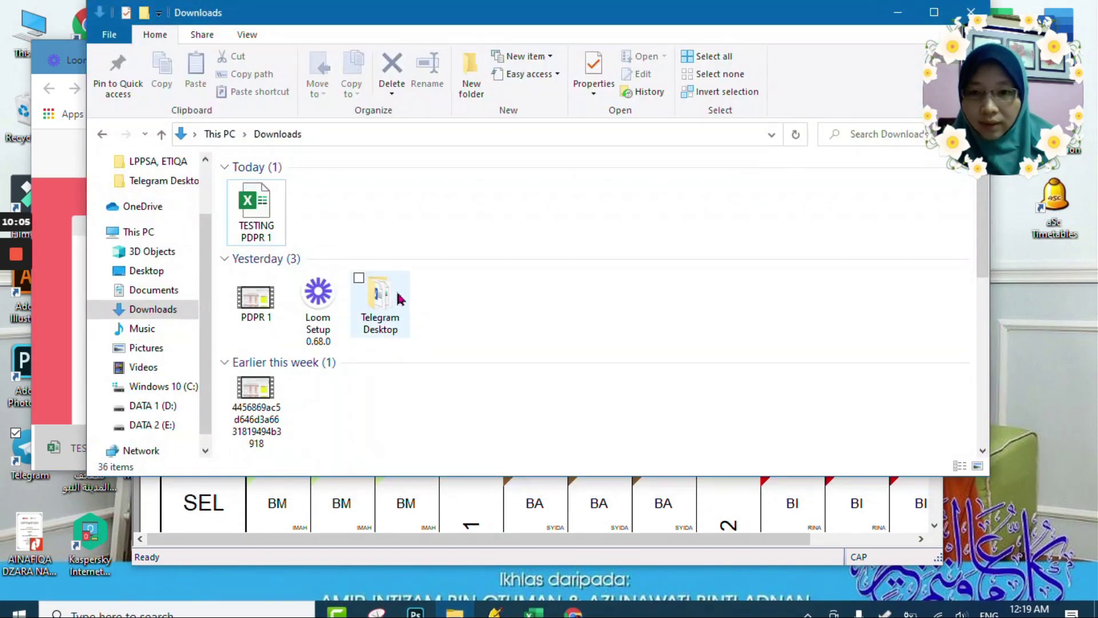
{"action": "left_click", "coordinate": [272, 239]}
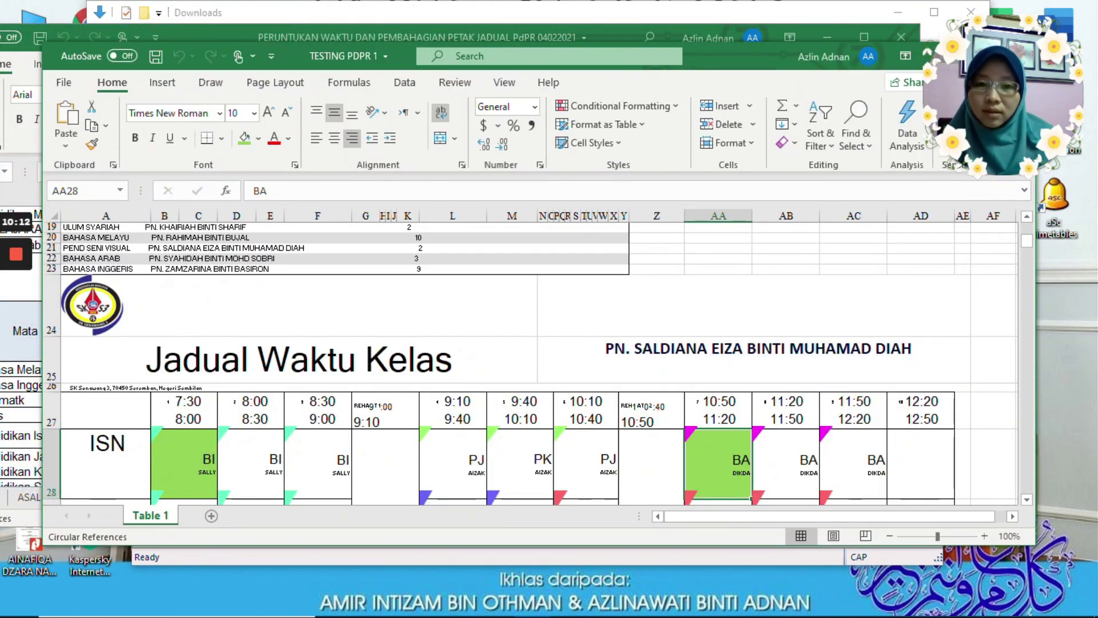
Step: Open the workbook's print preview at full window size and set landscape orientation with narrow margins
{"action": "scroll", "coordinate": [530, 364], "scroll_direction": "down", "scroll_amount": 3}
{"action": "scroll", "coordinate": [530, 364], "scroll_direction": "down", "scroll_amount": 3}
{"action": "scroll", "coordinate": [530, 364], "scroll_direction": "up", "scroll_amount": 8}
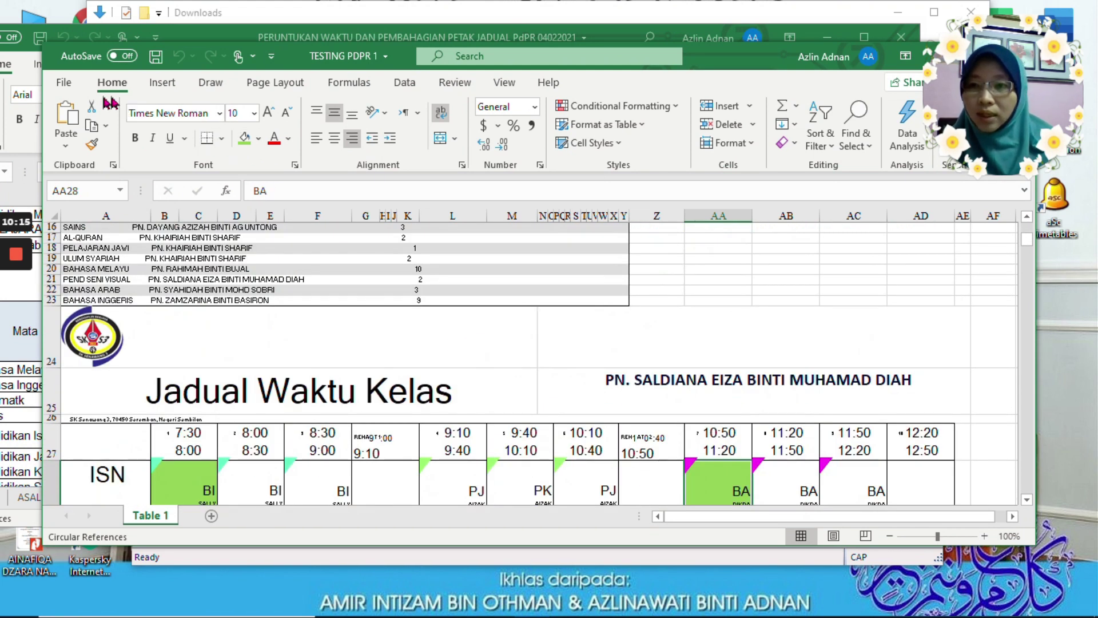
{"action": "left_click", "coordinate": [64, 83]}
{"action": "left_click", "coordinate": [119, 334]}
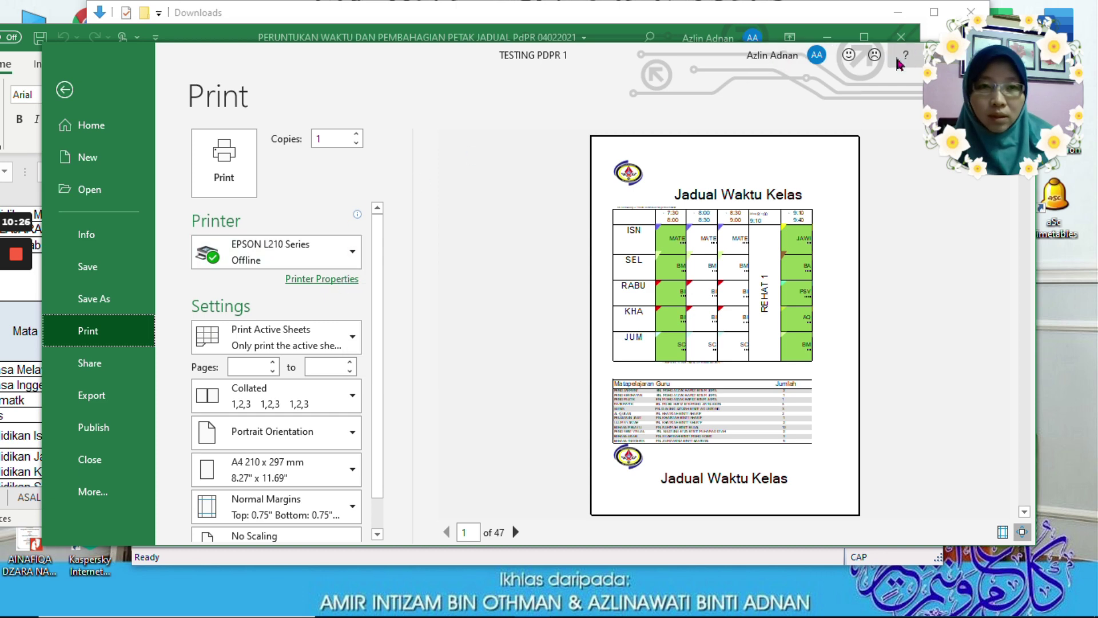
{"action": "double_click", "coordinate": [420, 63]}
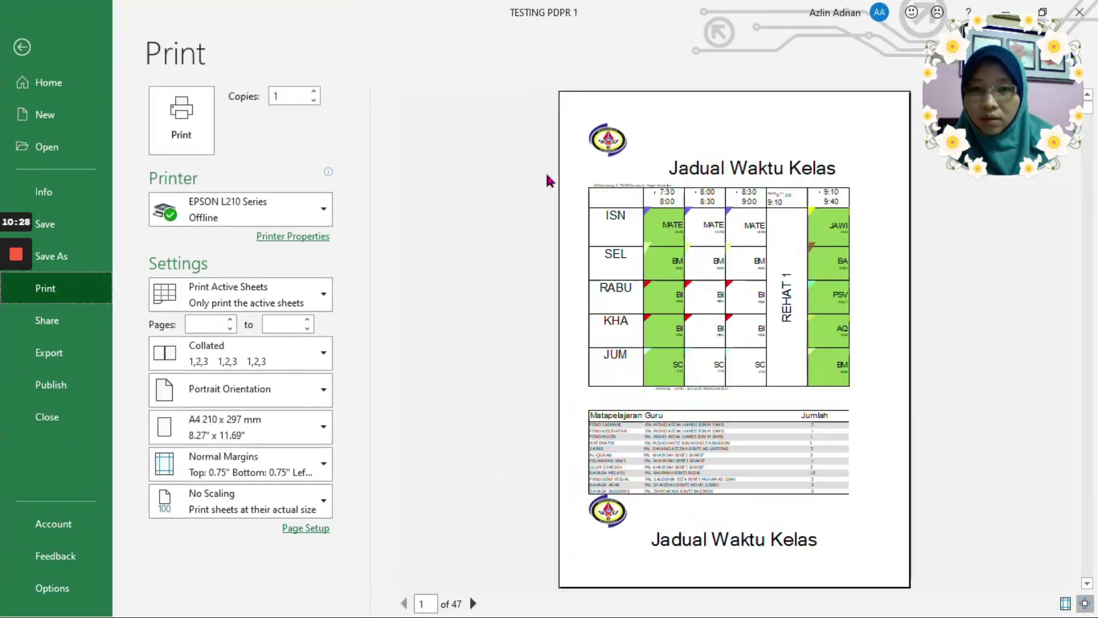
{"action": "left_click", "coordinate": [323, 392]}
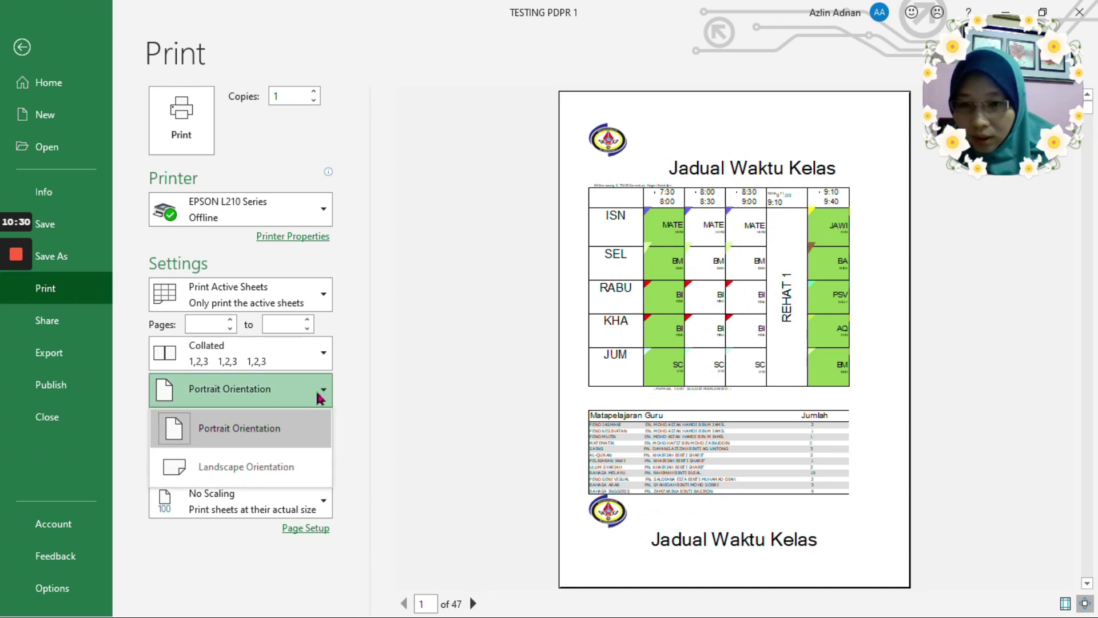
{"action": "left_click", "coordinate": [274, 452]}
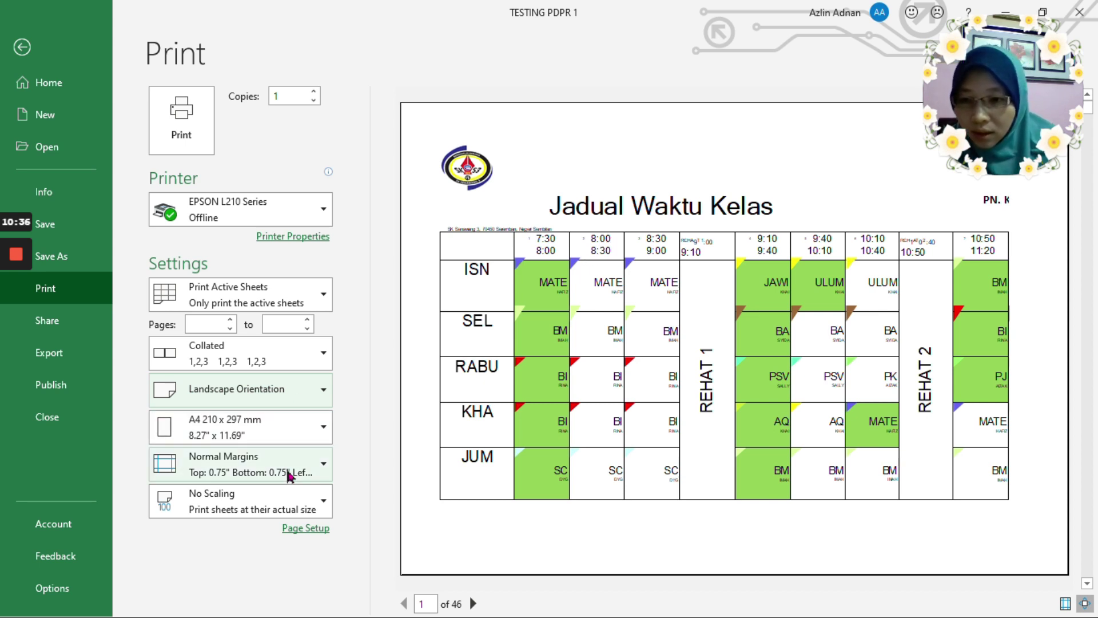
{"action": "left_click", "coordinate": [297, 463]}
{"action": "left_click", "coordinate": [203, 403]}
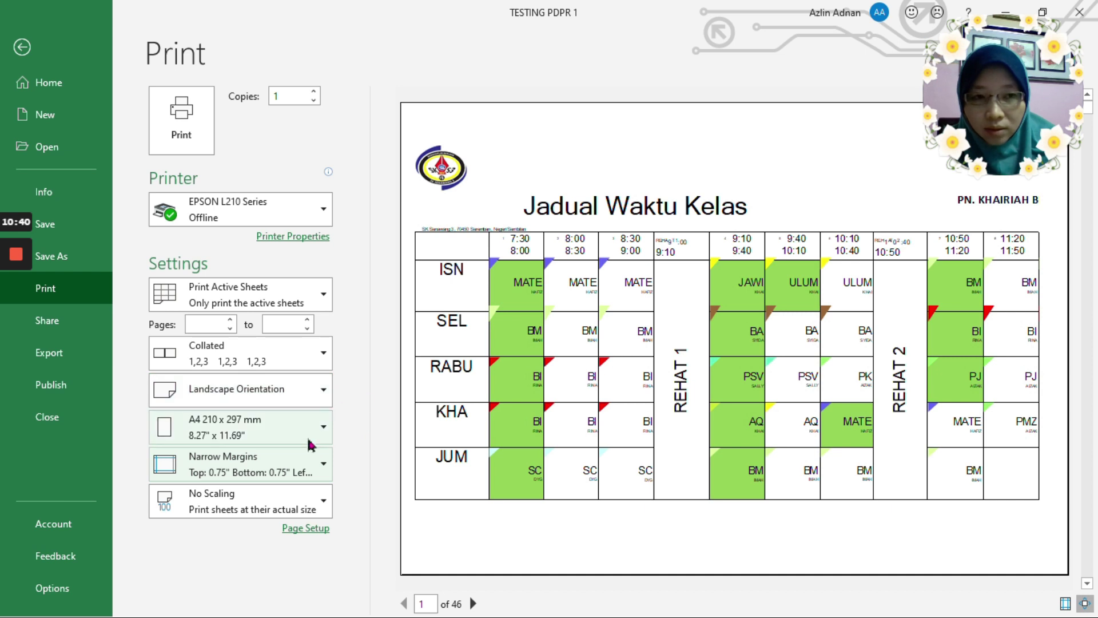
Step: Apply a reduced custom print scaling so the timetable's full width fits on one page, and go to page 2 of the preview
{"action": "left_click", "coordinate": [316, 506]}
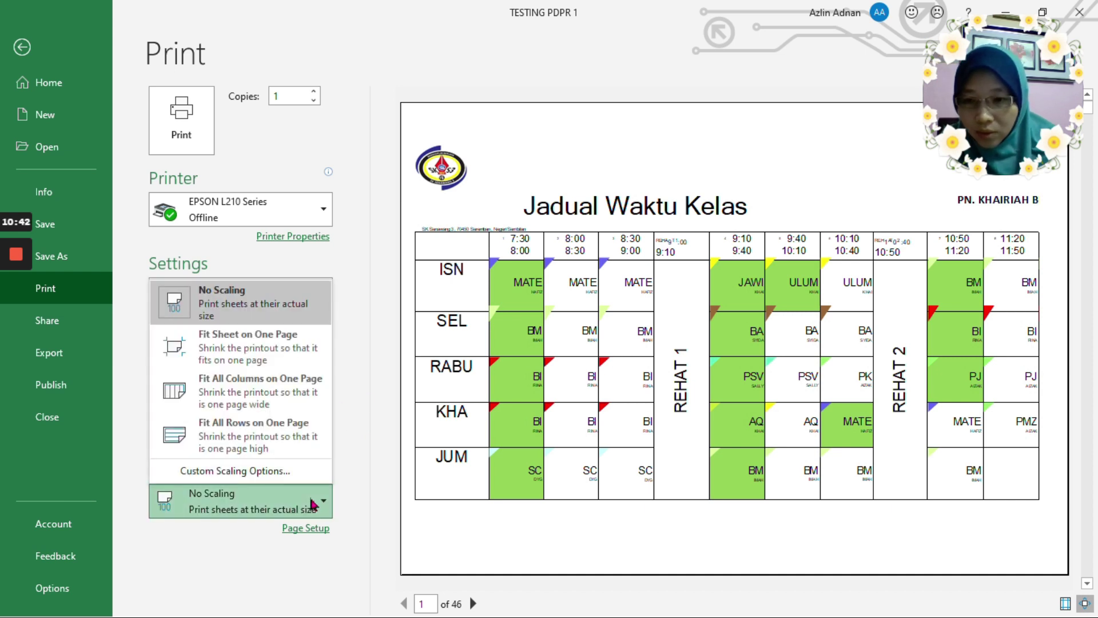
{"action": "left_click", "coordinate": [260, 311]}
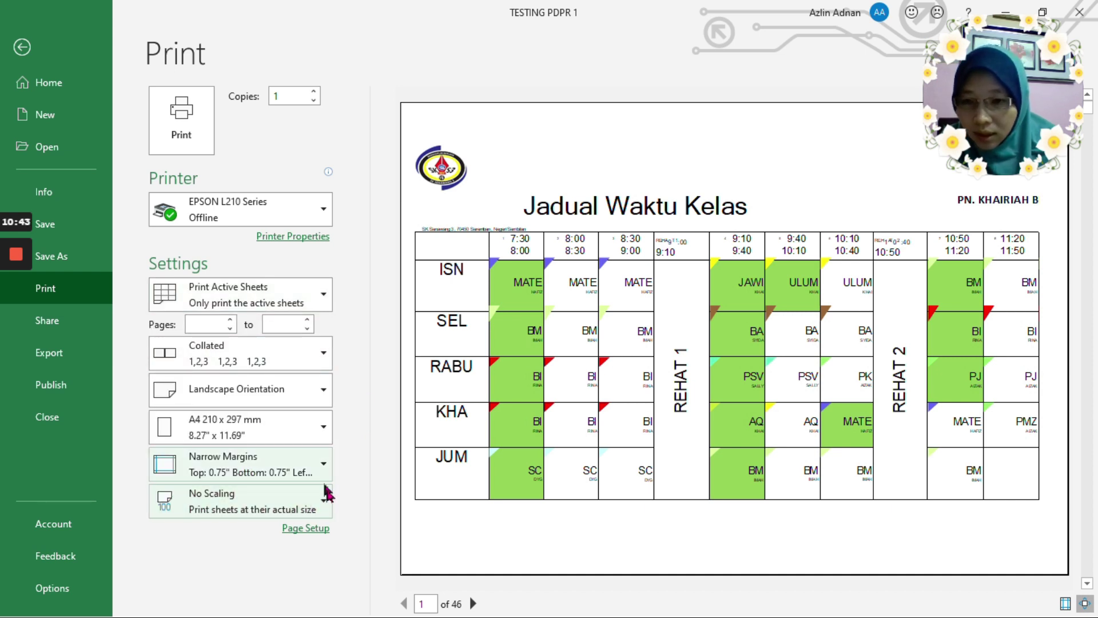
{"action": "left_click", "coordinate": [325, 505]}
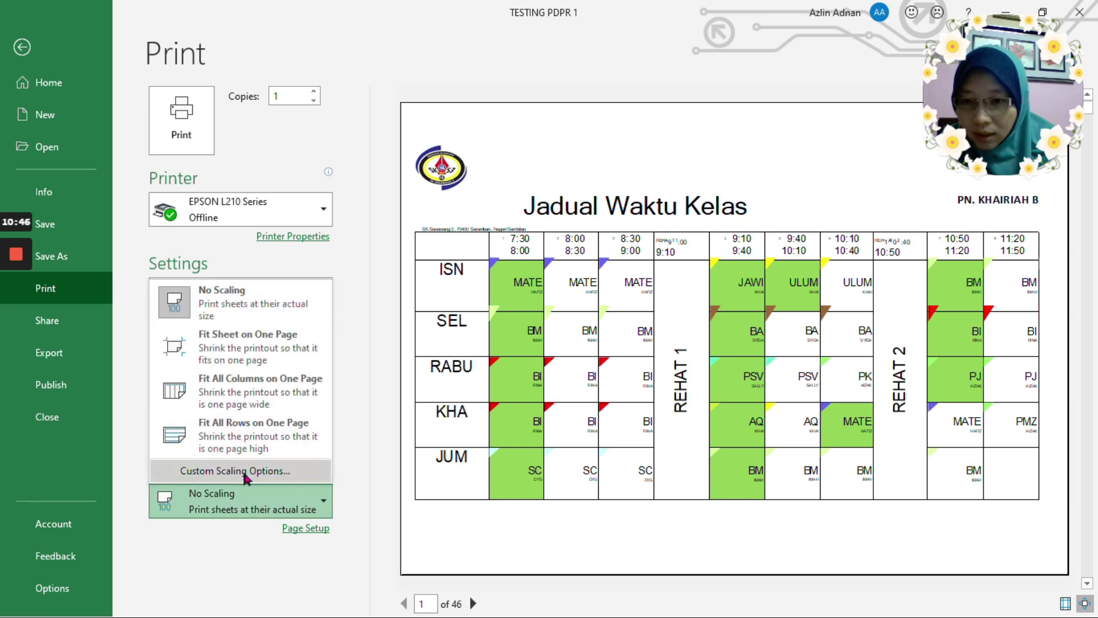
{"action": "left_click", "coordinate": [268, 468]}
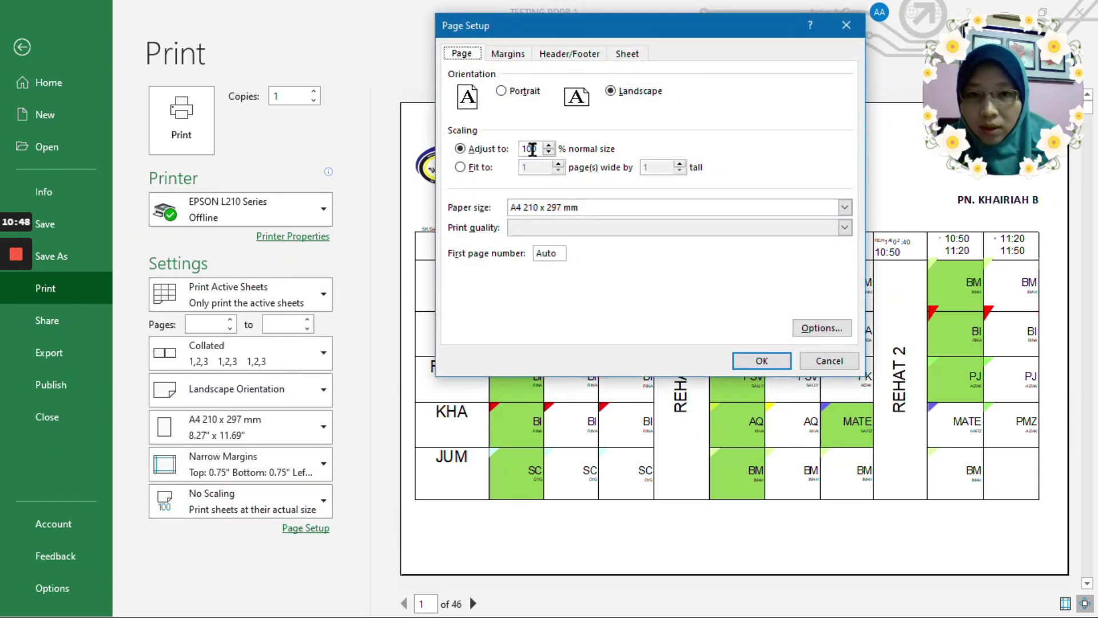
{"action": "left_click_drag", "start_coordinate": [539, 149], "coordinate": [524, 149]}
{"action": "type", "text": "1"}
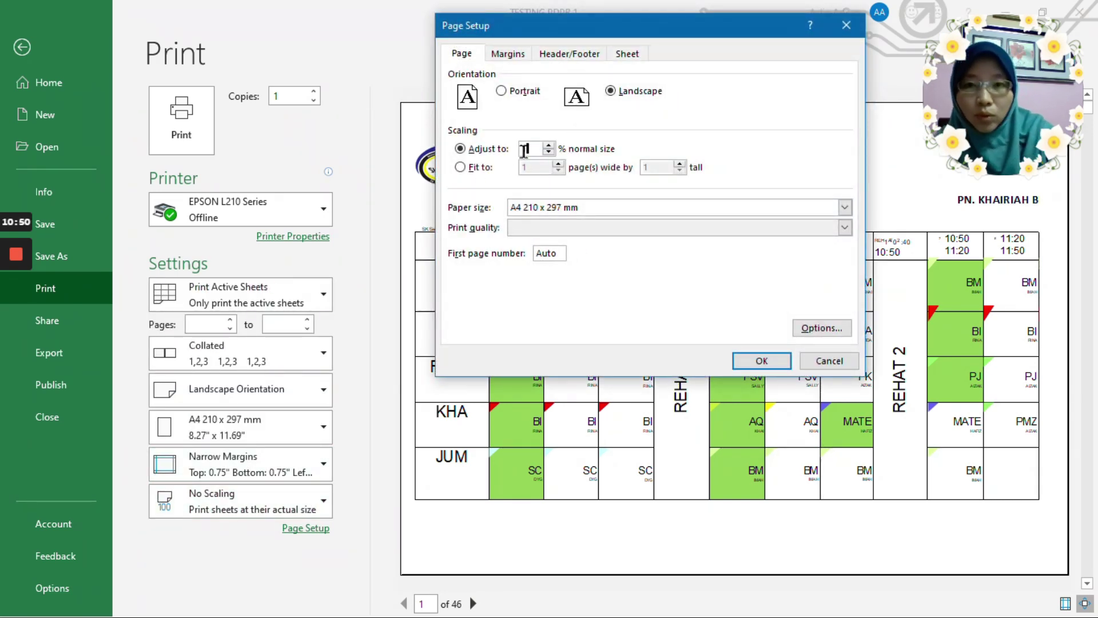
{"action": "type", "text": "0"}
{"action": "key", "text": "Return"}
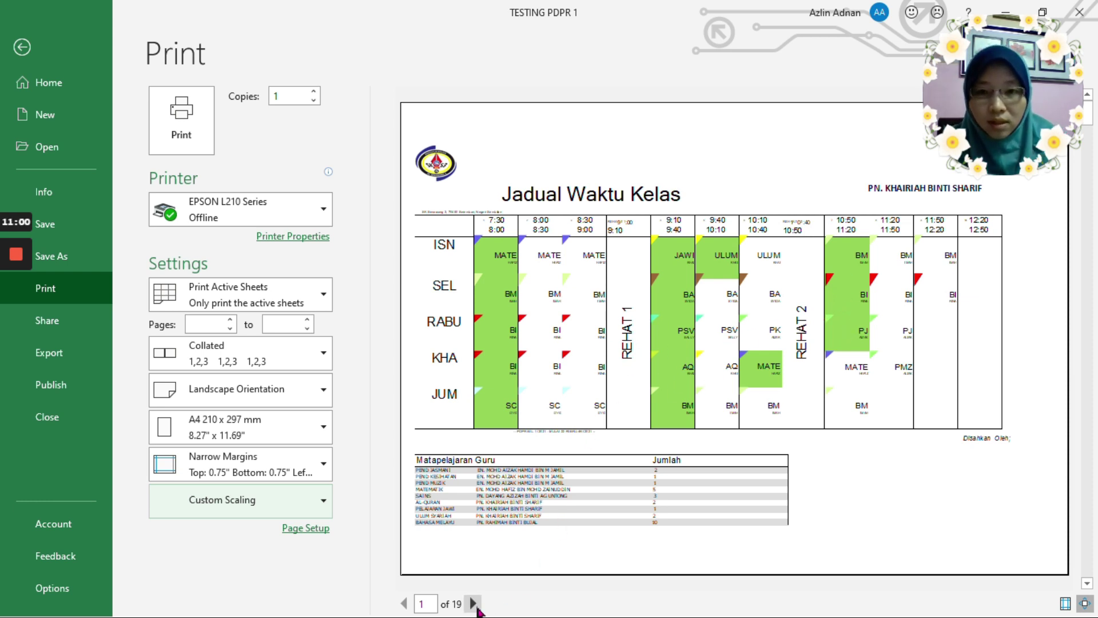
{"action": "left_click", "coordinate": [474, 604]}
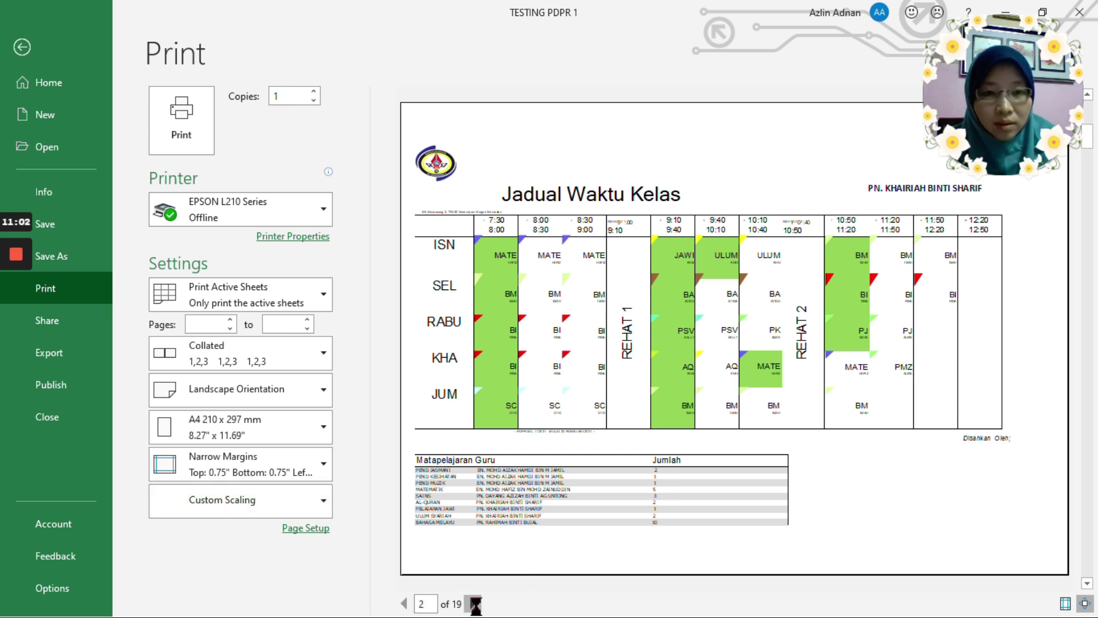